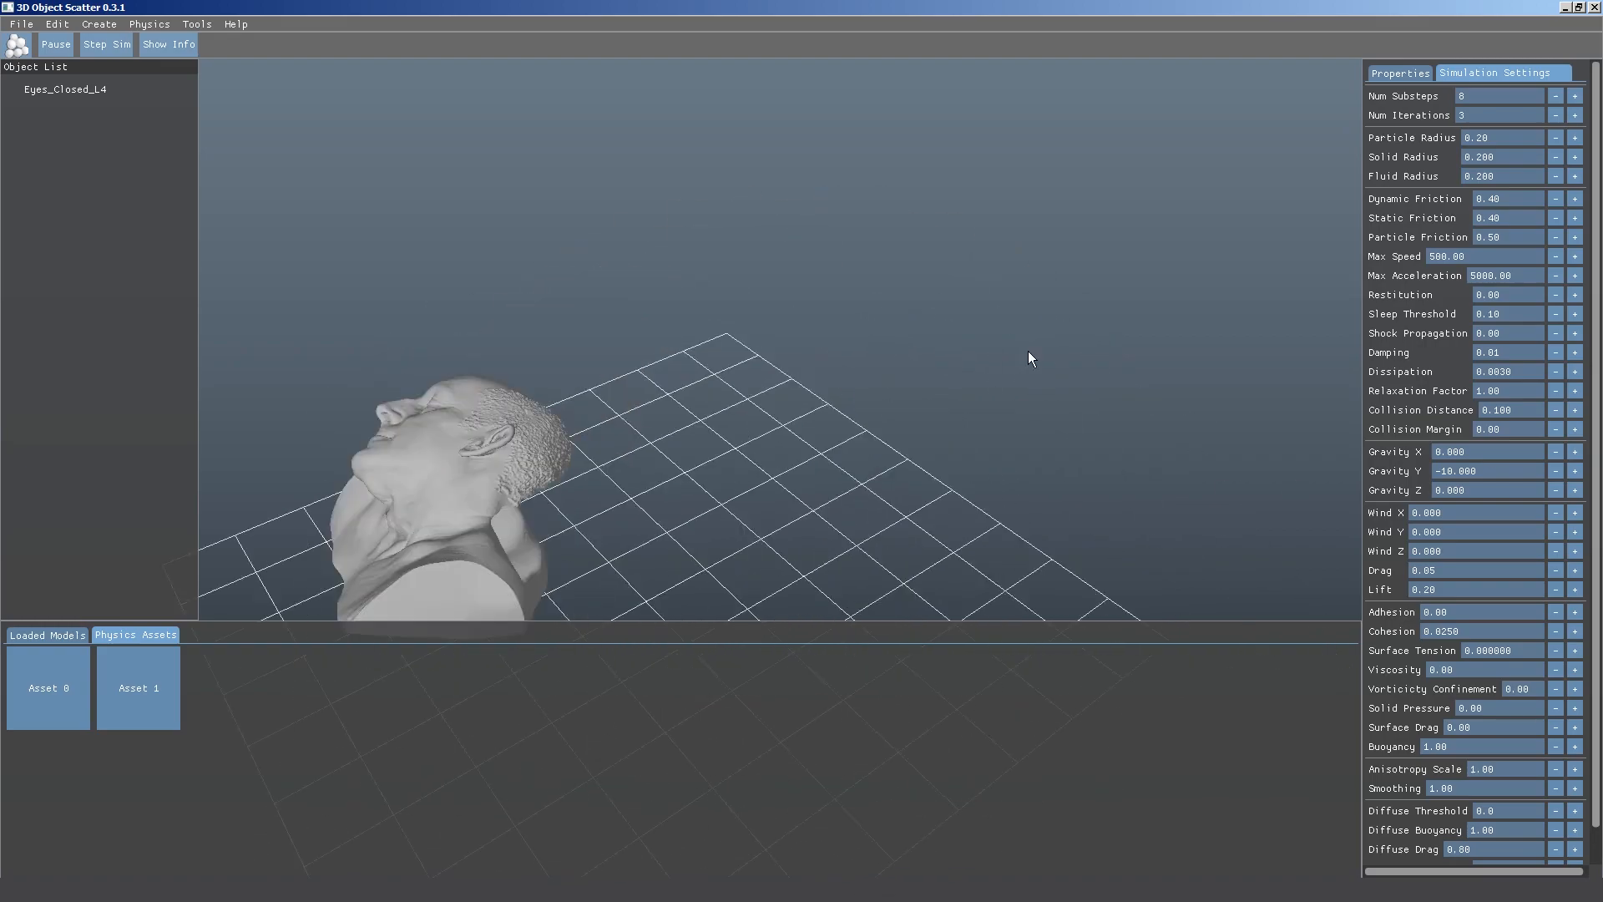
Zoom out to frame the whole grid and toss the simulated bust across it.
alt+right_drag(963, 360, 825, 391)
alt+drag(825, 391, 826, 384)
drag(863, 329, 918, 369)
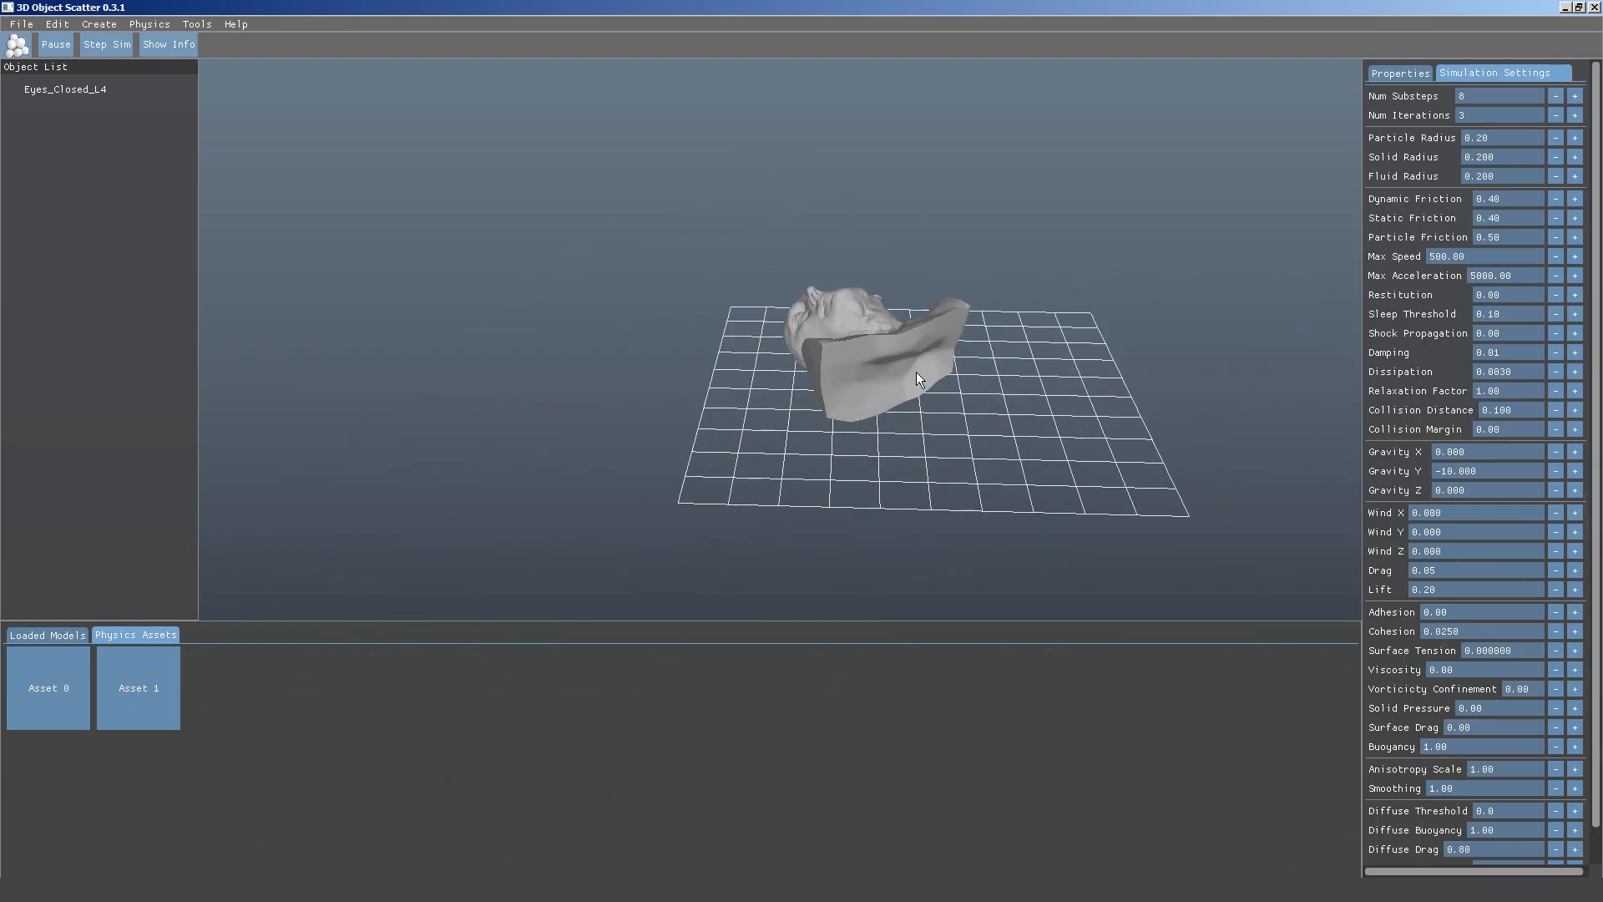
Check the bust's simulation particles, return to the mesh display and pull the bust up off the grid.
click(16, 46)
alt+middle_drag(912, 320, 880, 349)
alt+drag(879, 349, 1078, 535)
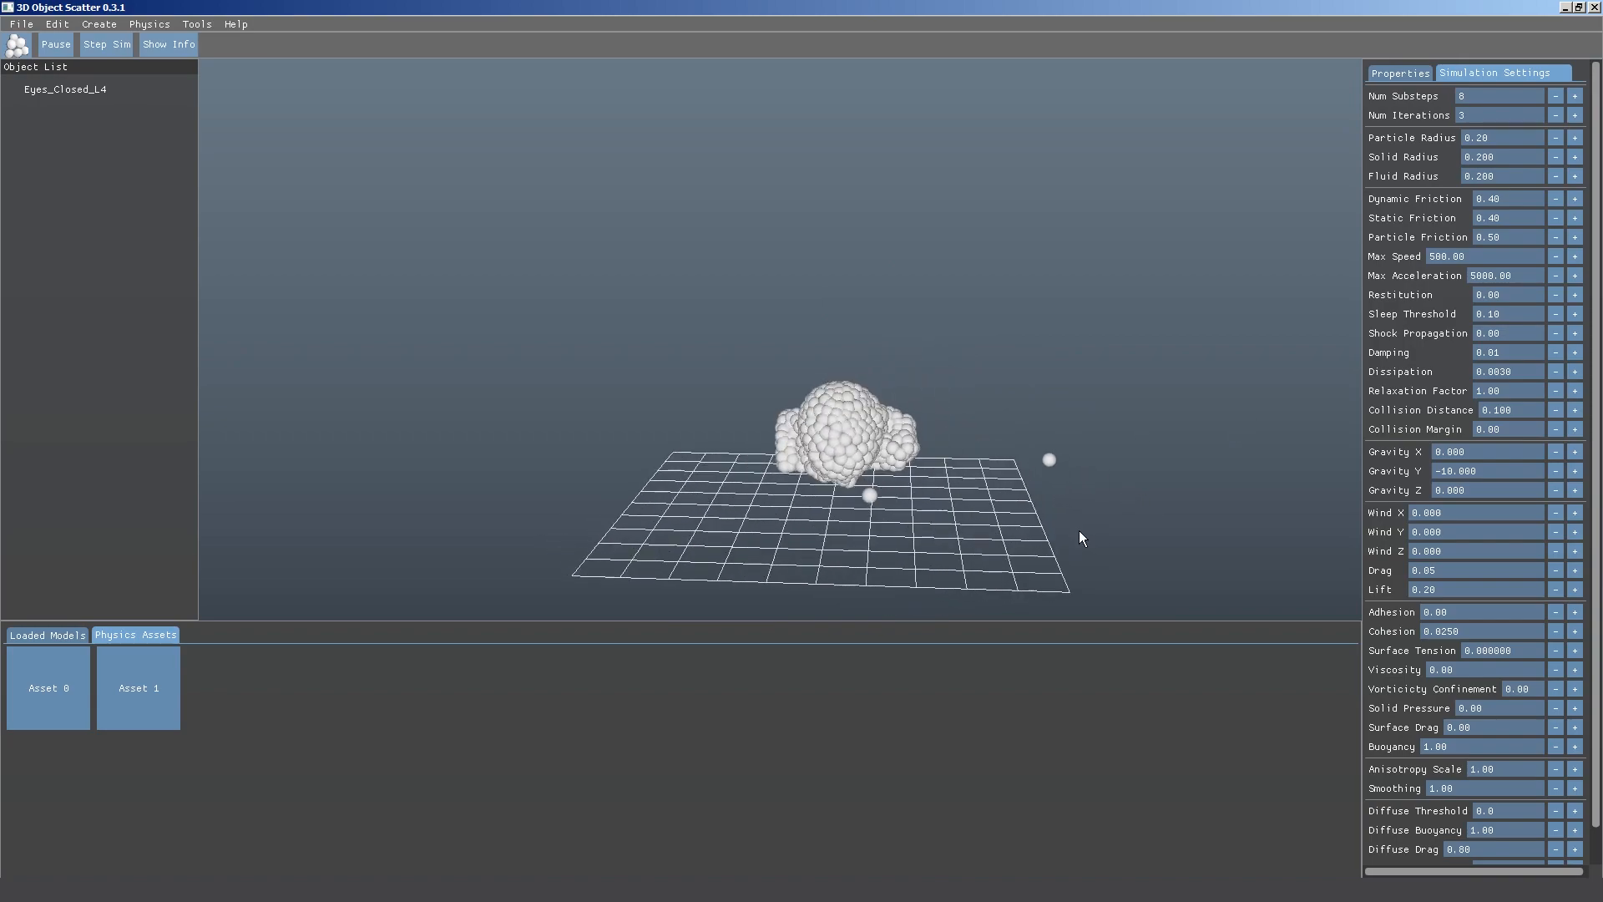
click(19, 46)
drag(839, 338, 925, 398)
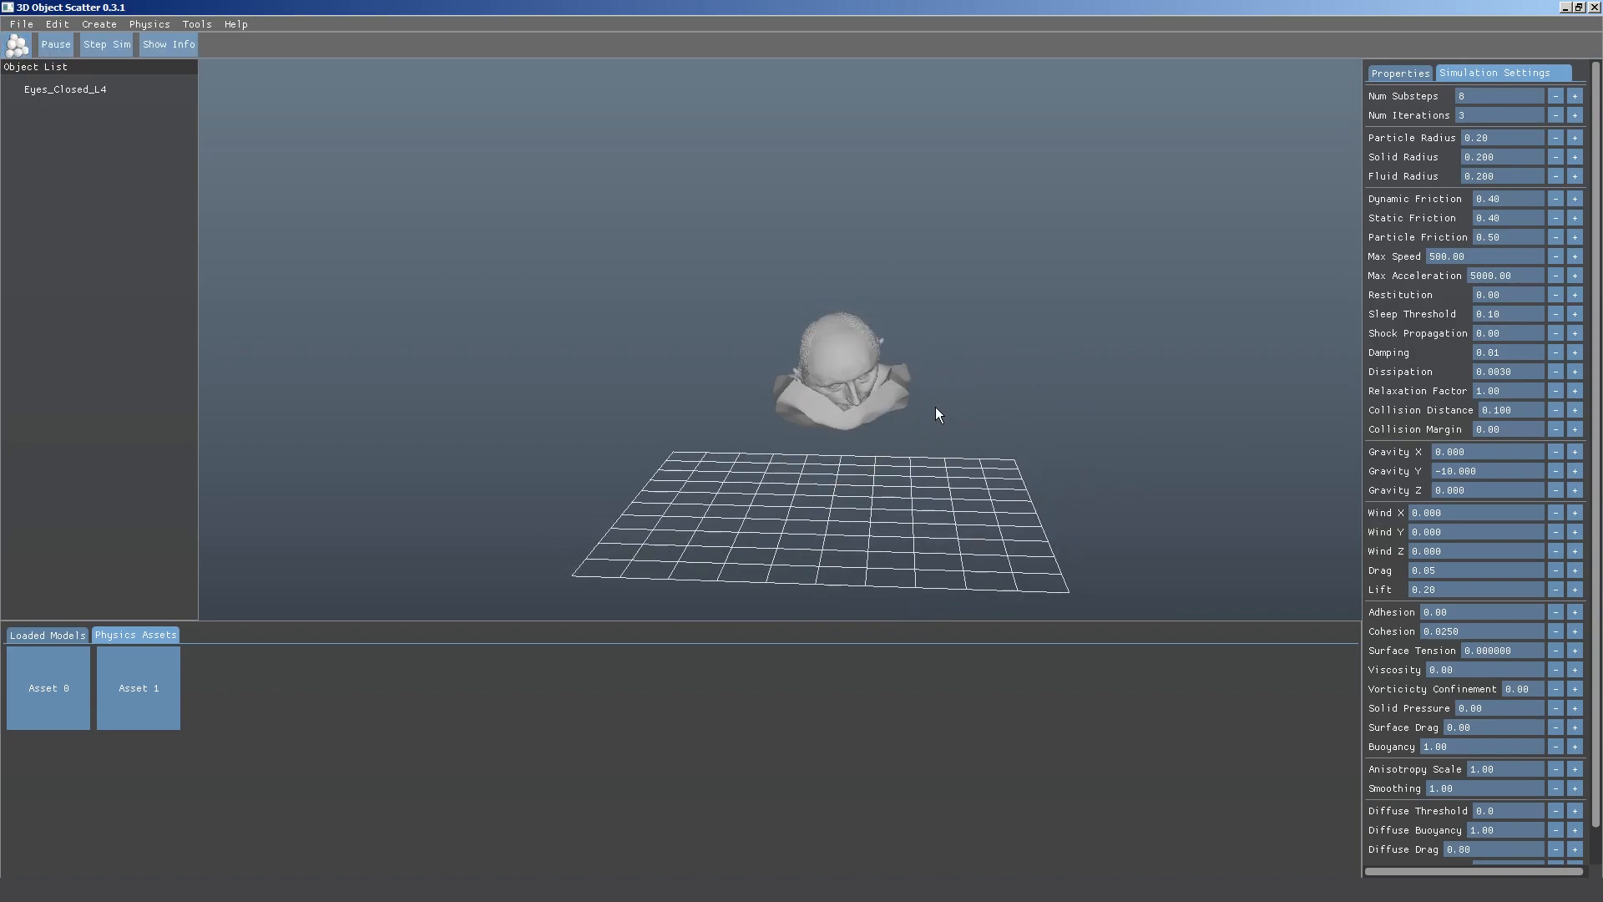
Place three more busts in the scene from physics Asset 1 so they collide with the existing one.
drag(163, 673, 900, 513)
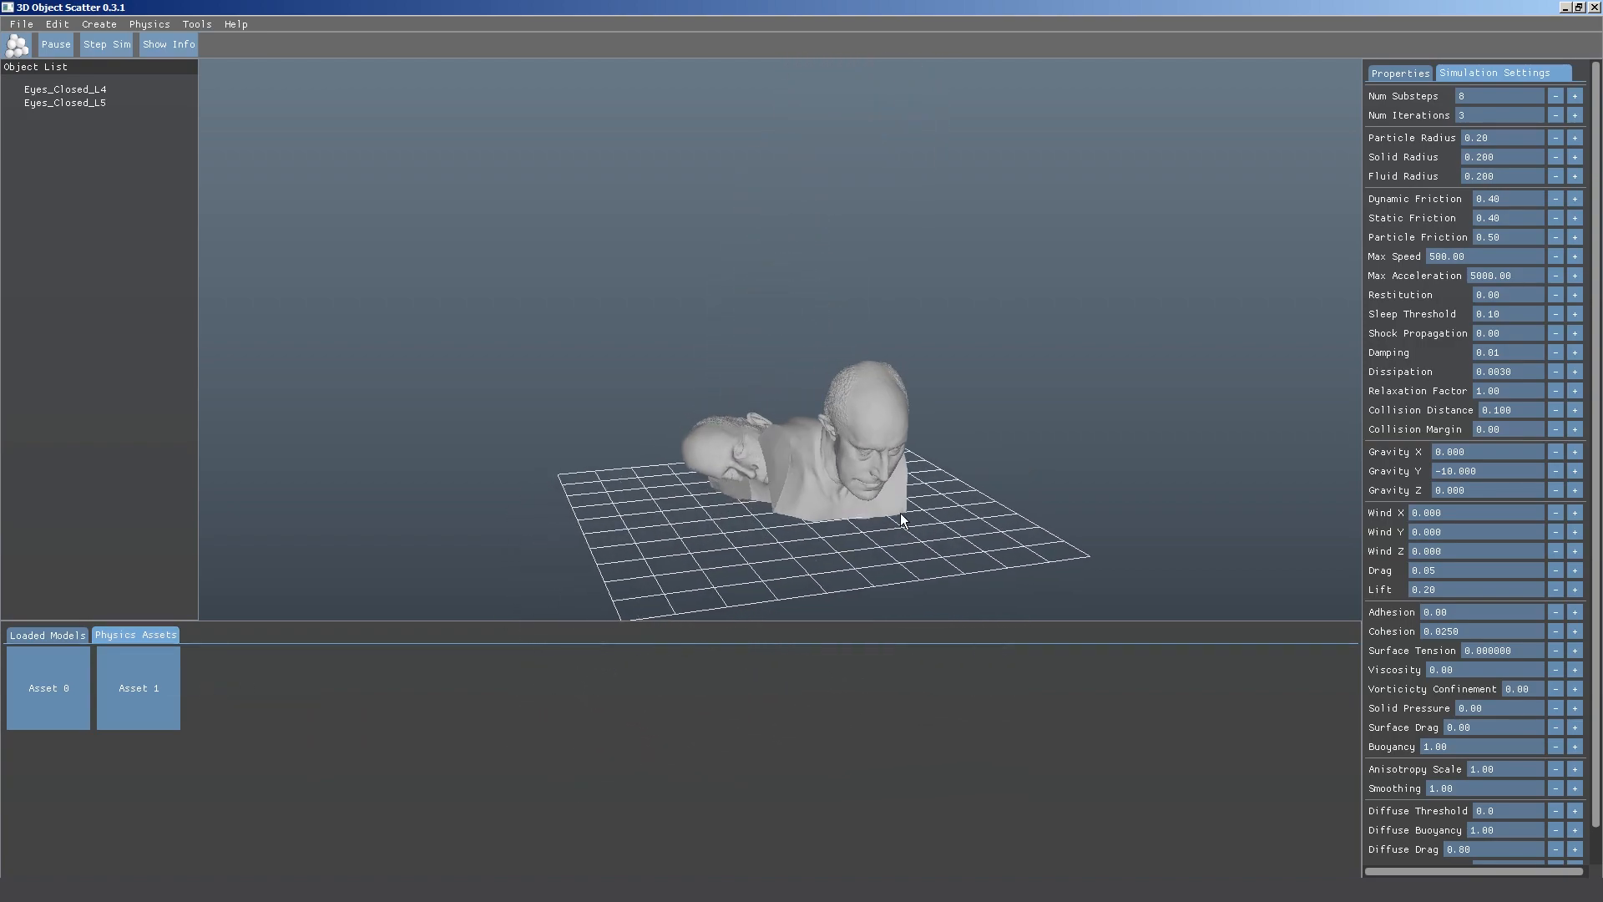
right_click(160, 681)
click(202, 694)
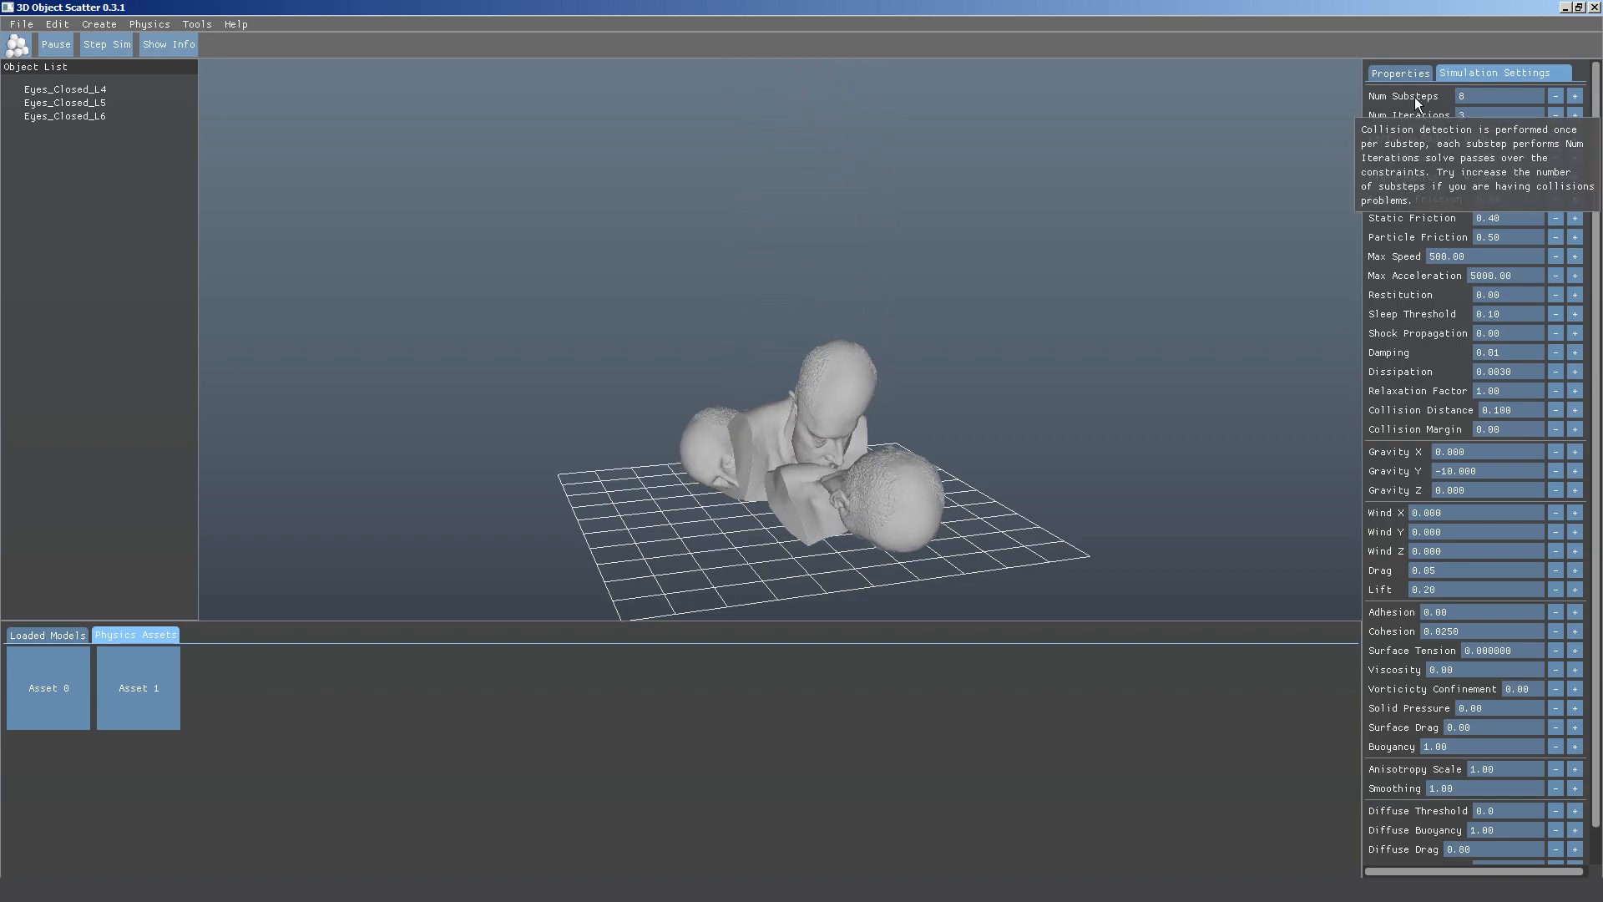
alt+drag(802, 421, 852, 212)
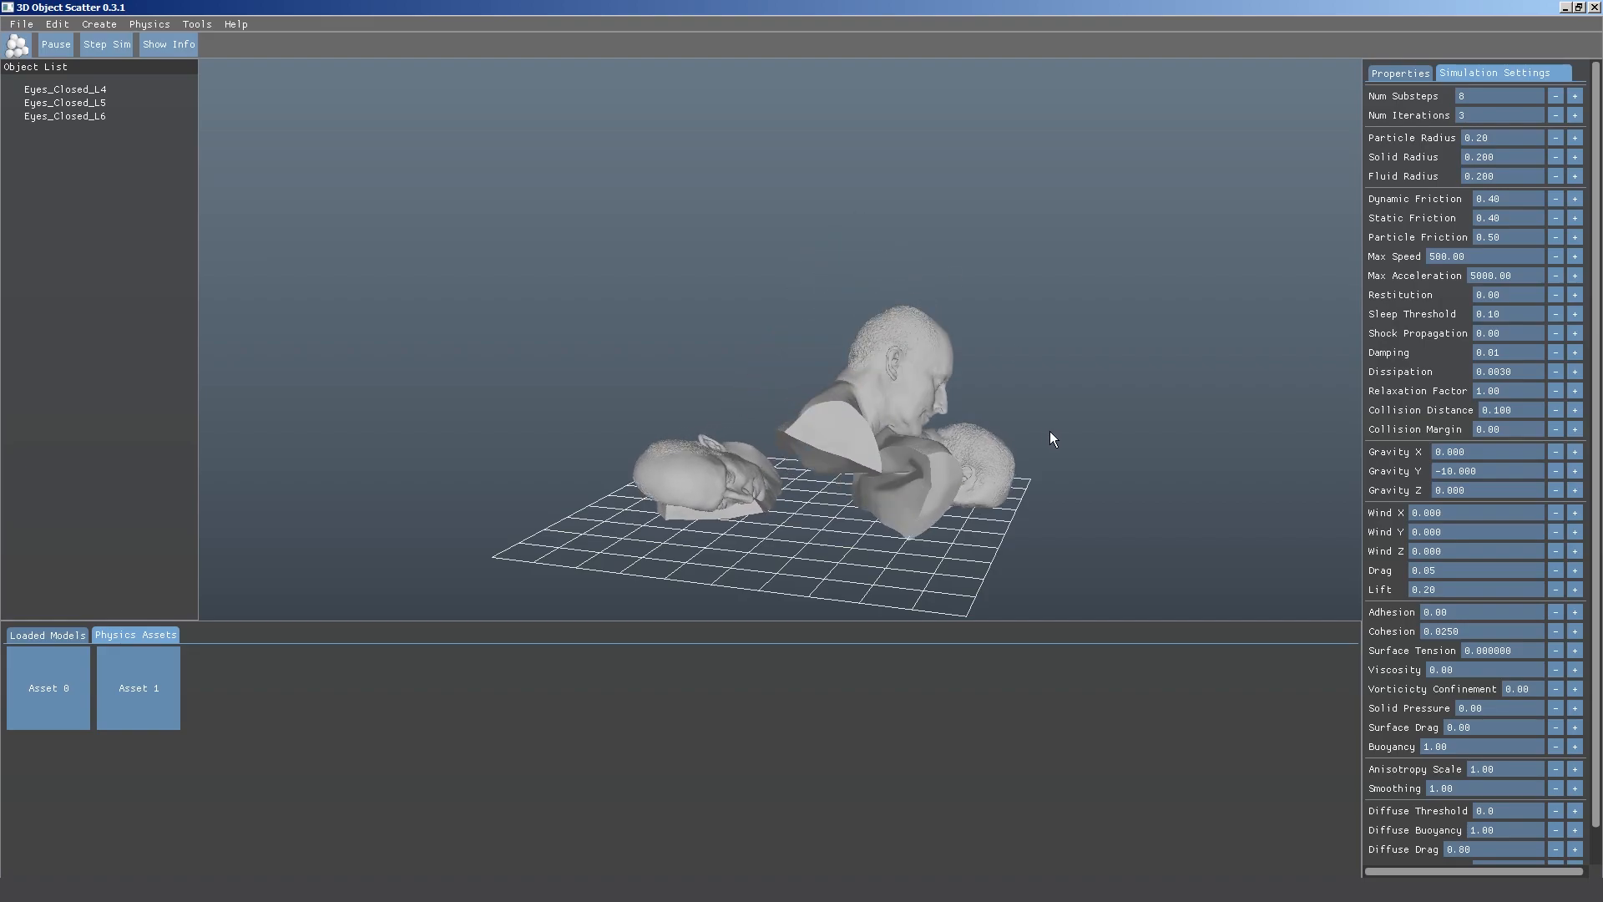
alt+drag(1058, 482, 708, 518)
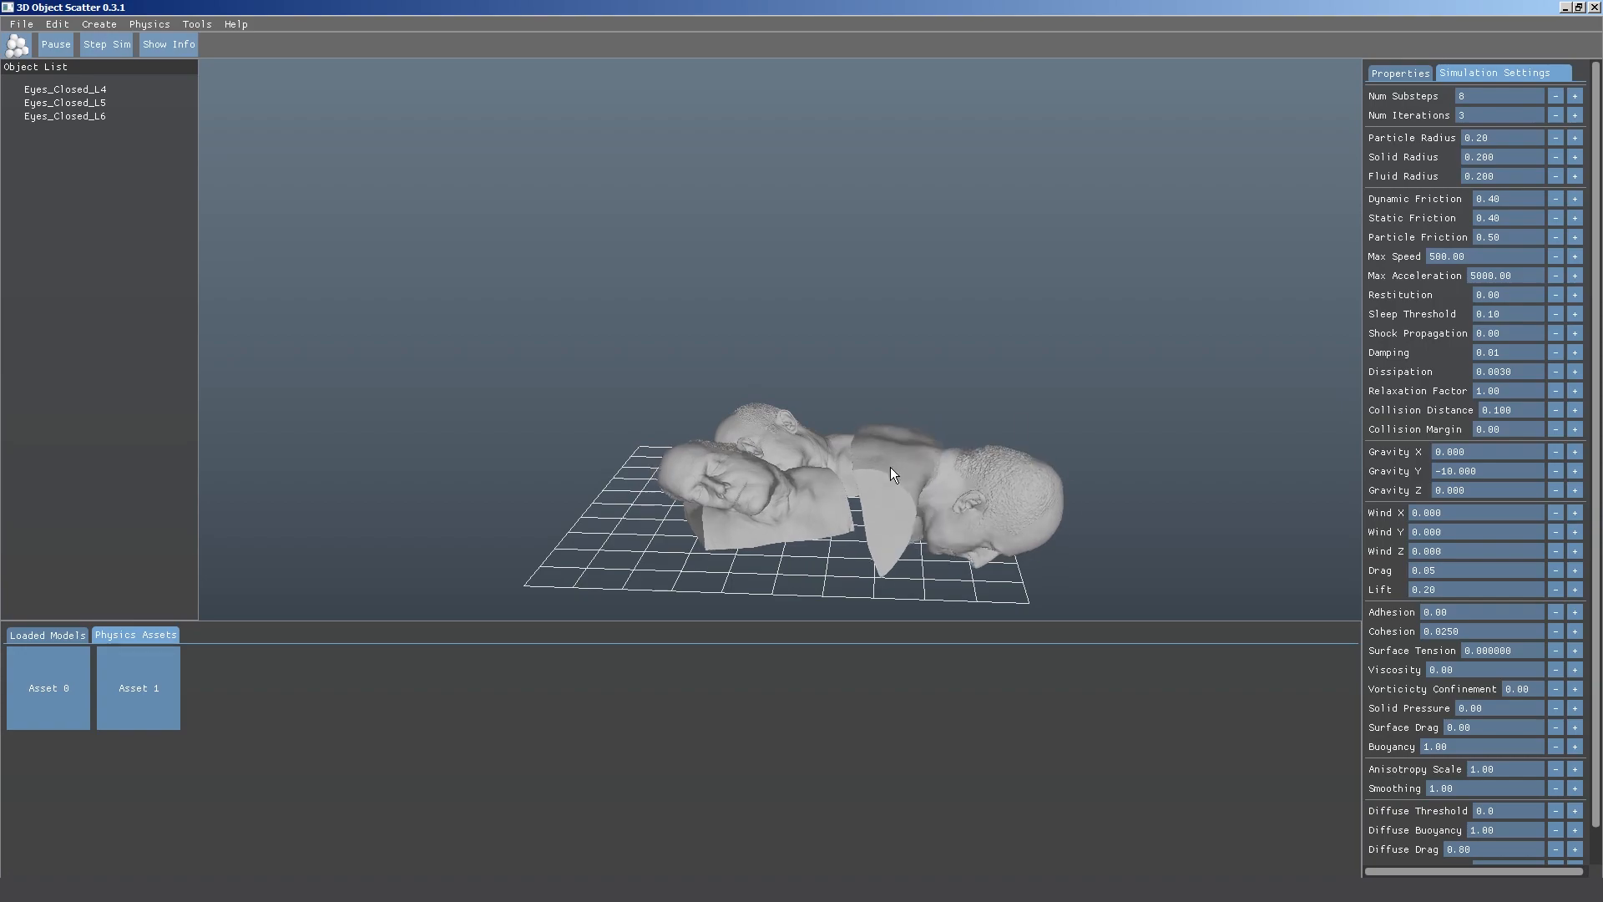
click(142, 703)
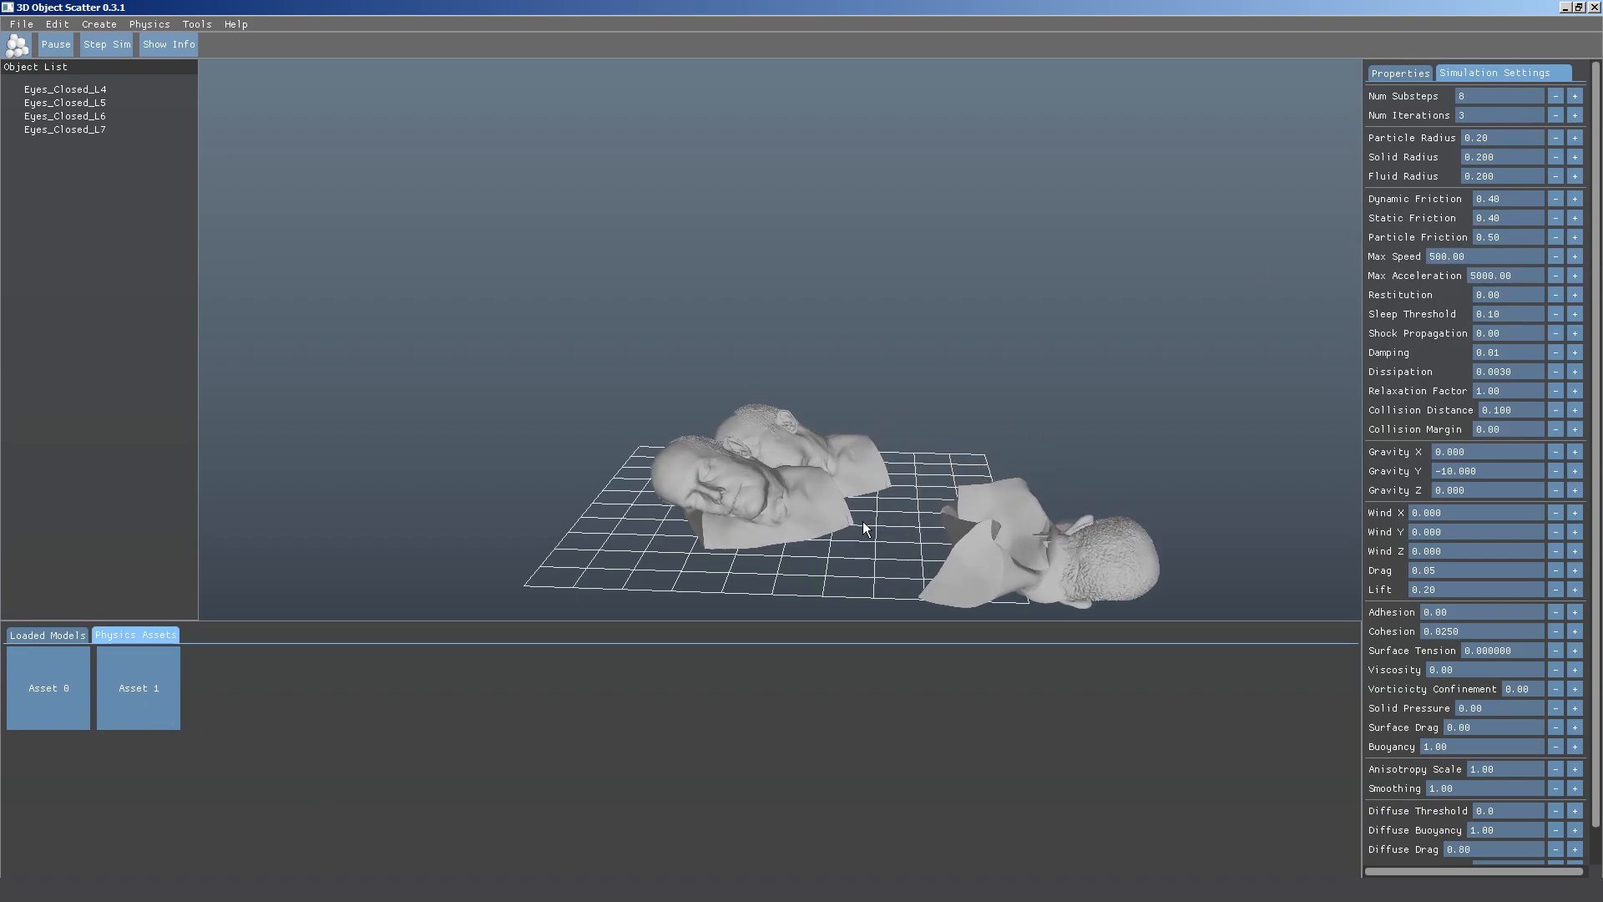
alt+drag(1009, 482, 744, 463)
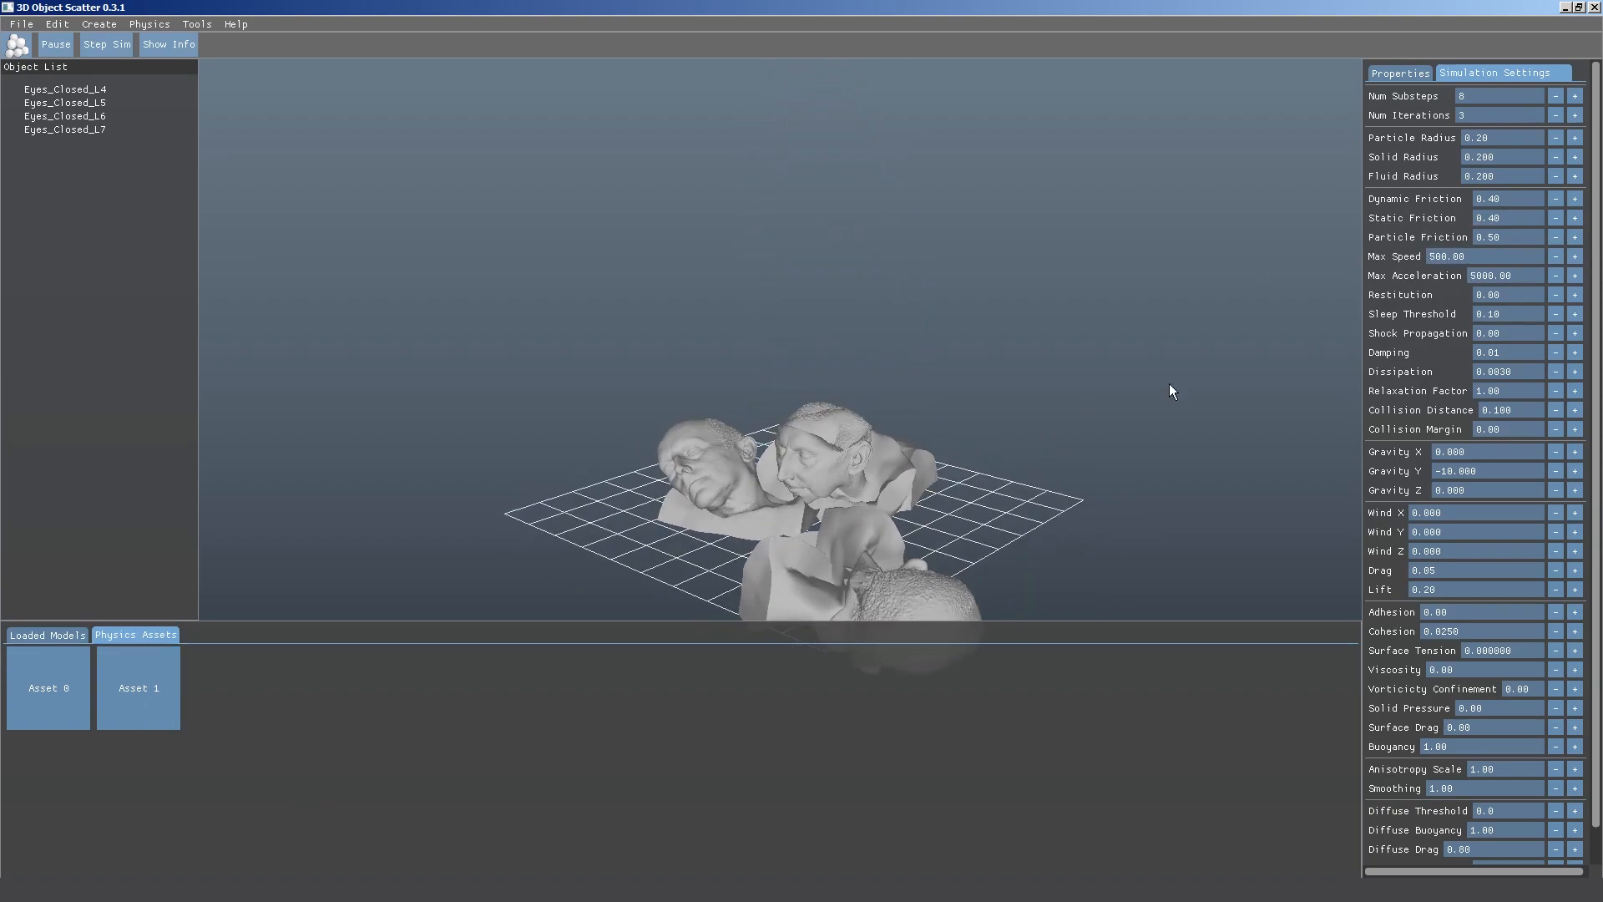
Raise the simulation's Num Substeps to 11.
click(1574, 97)
click(1575, 97)
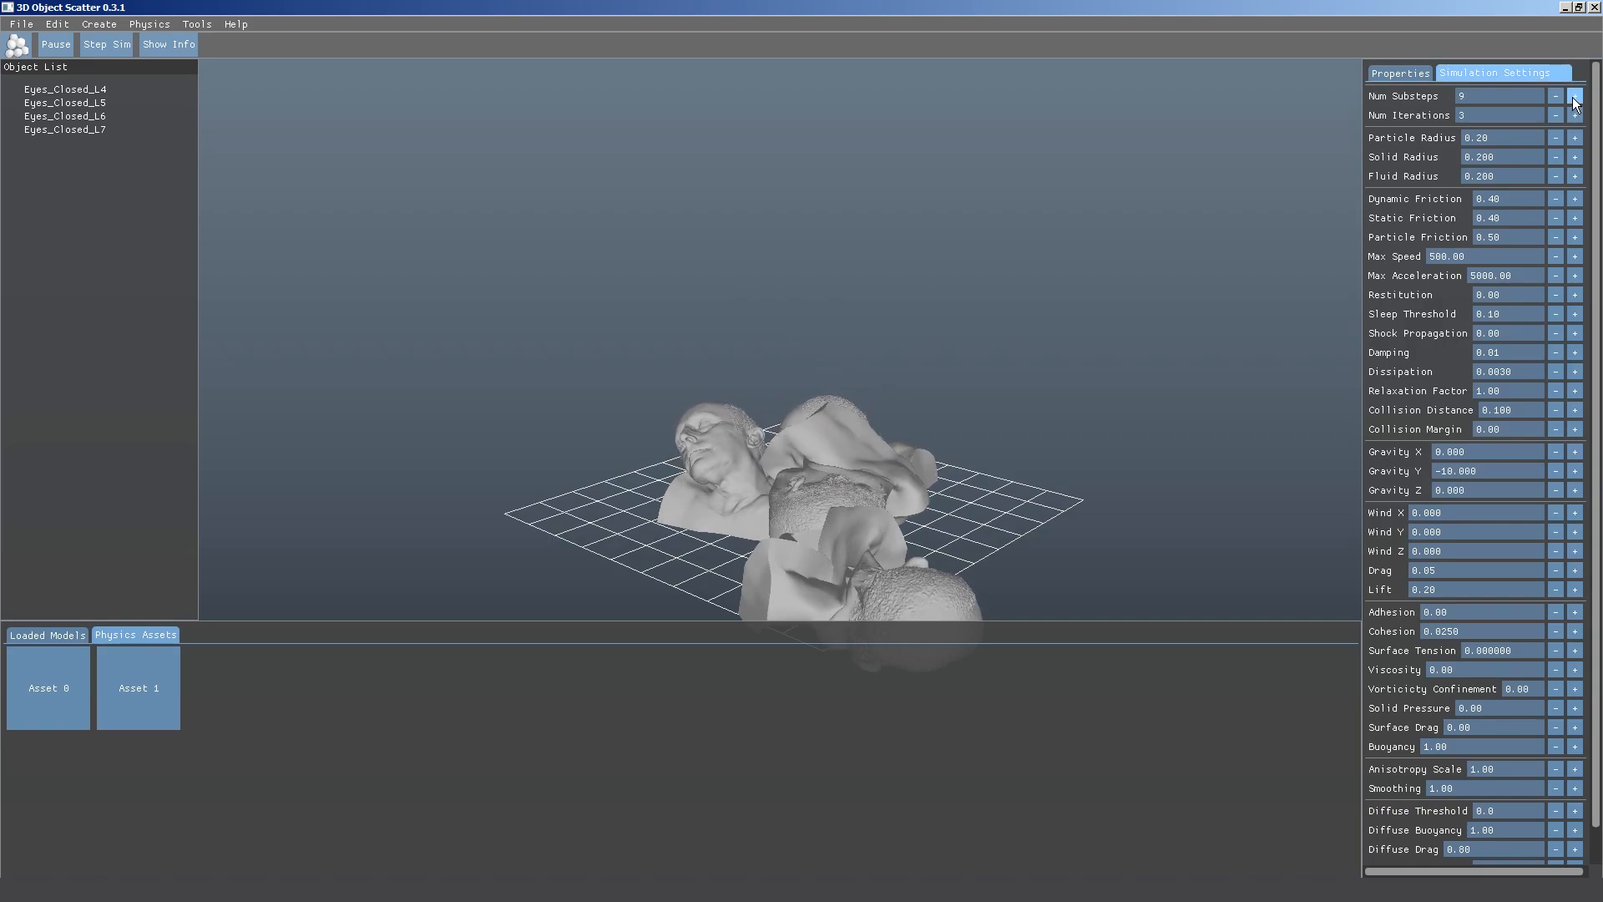
click(1574, 97)
Place two more busts from physics Asset 1 onto the pile and view the collisions from several sides.
click(133, 694)
alt+drag(798, 441, 915, 478)
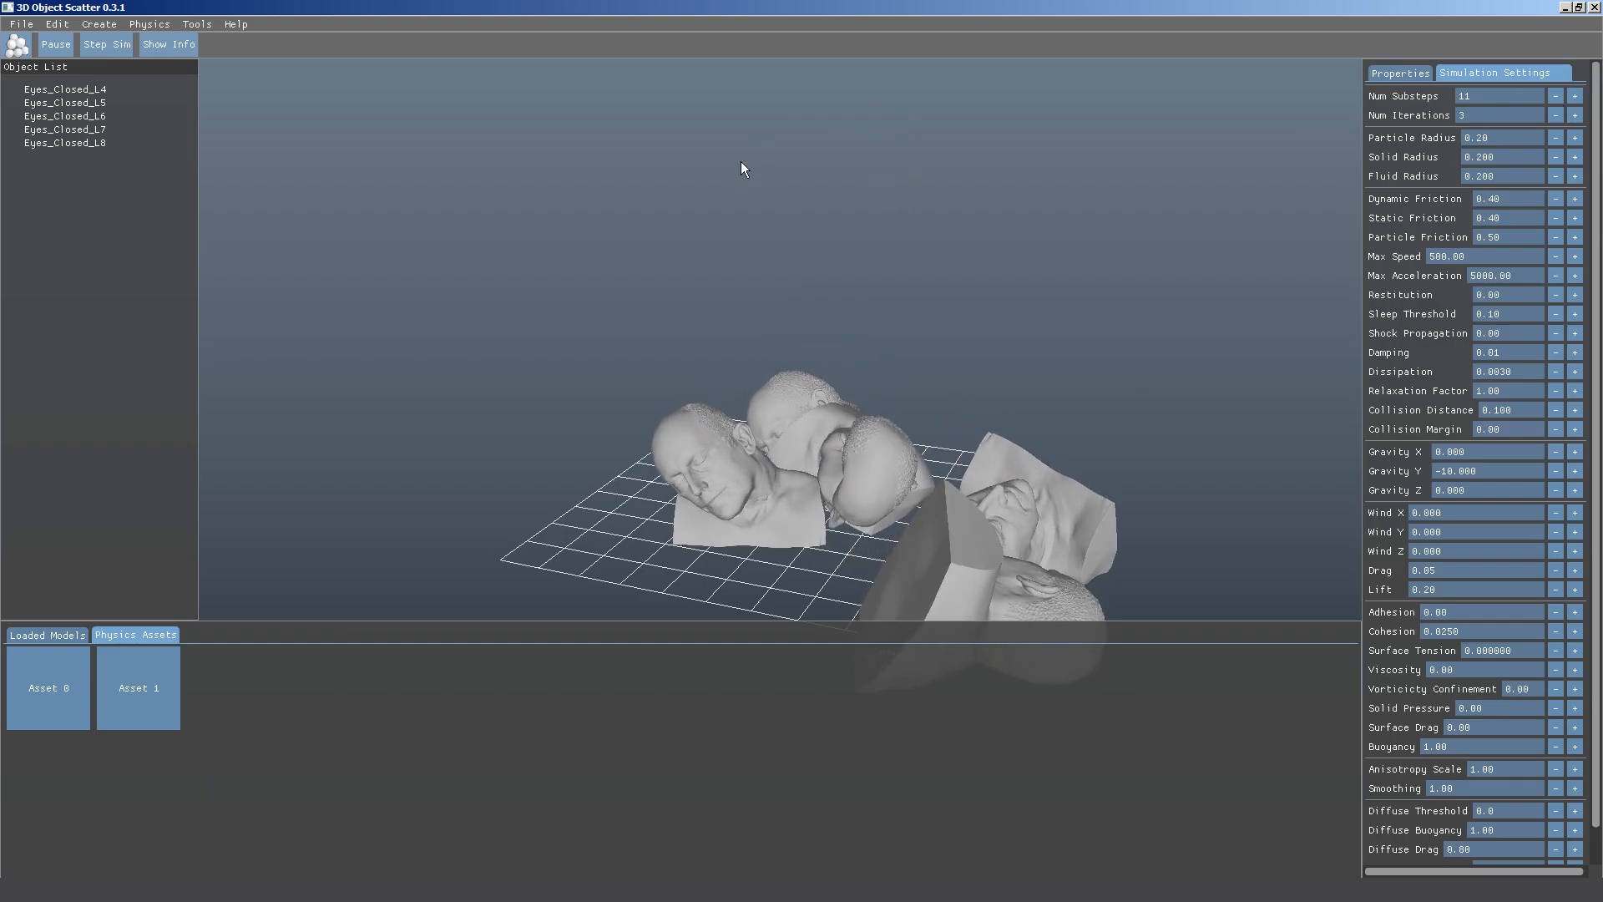
alt+drag(805, 520, 943, 509)
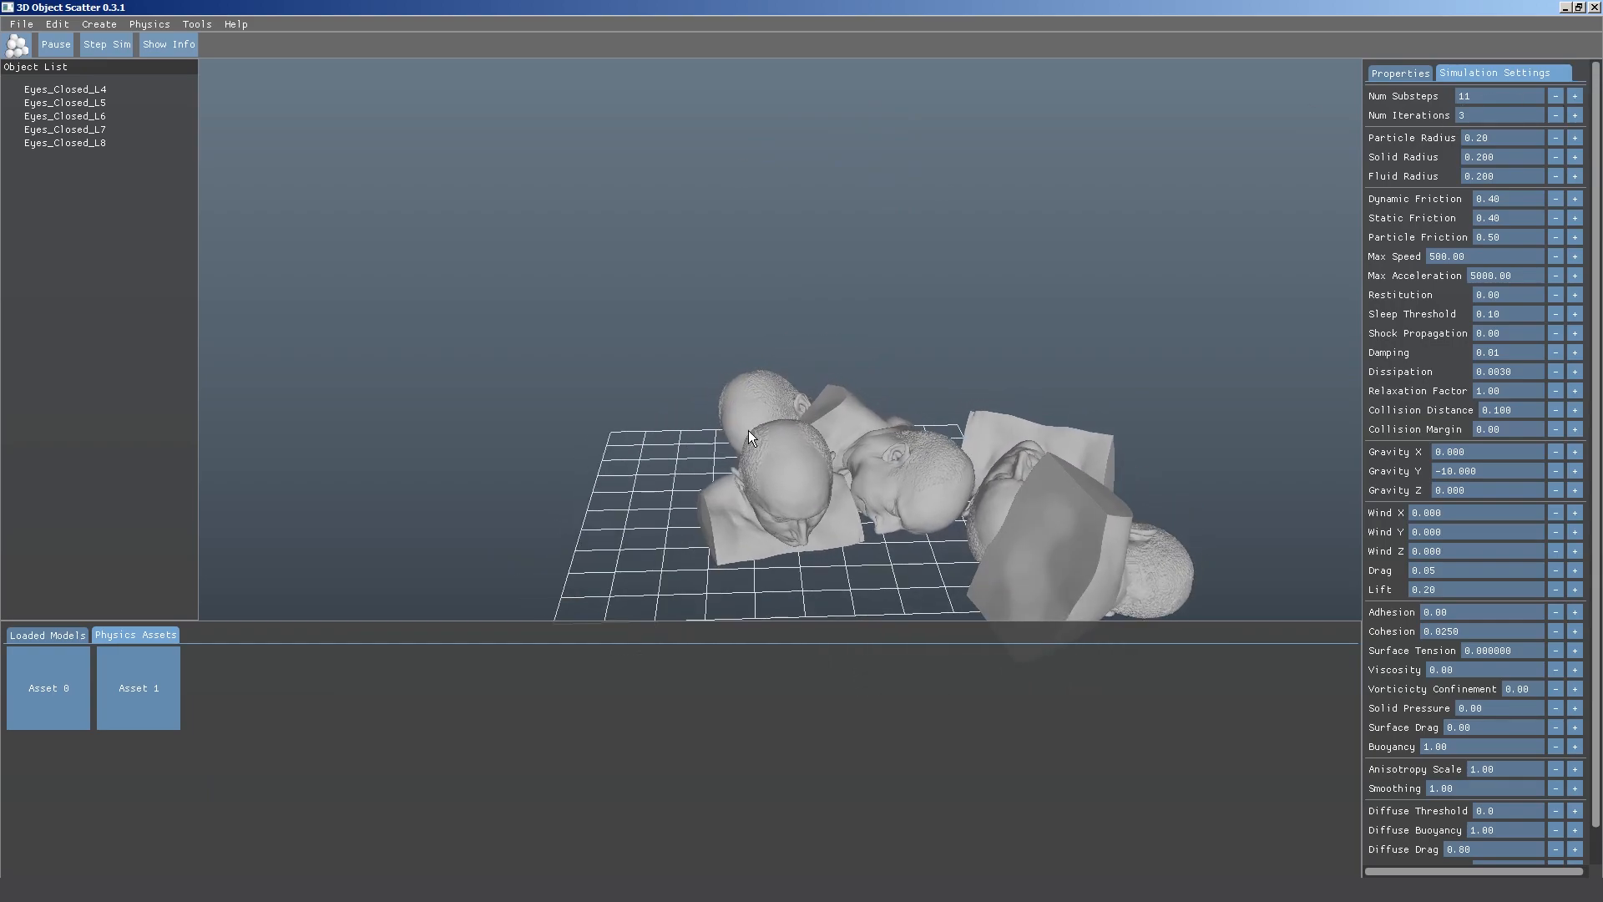
alt+drag(1040, 506, 637, 476)
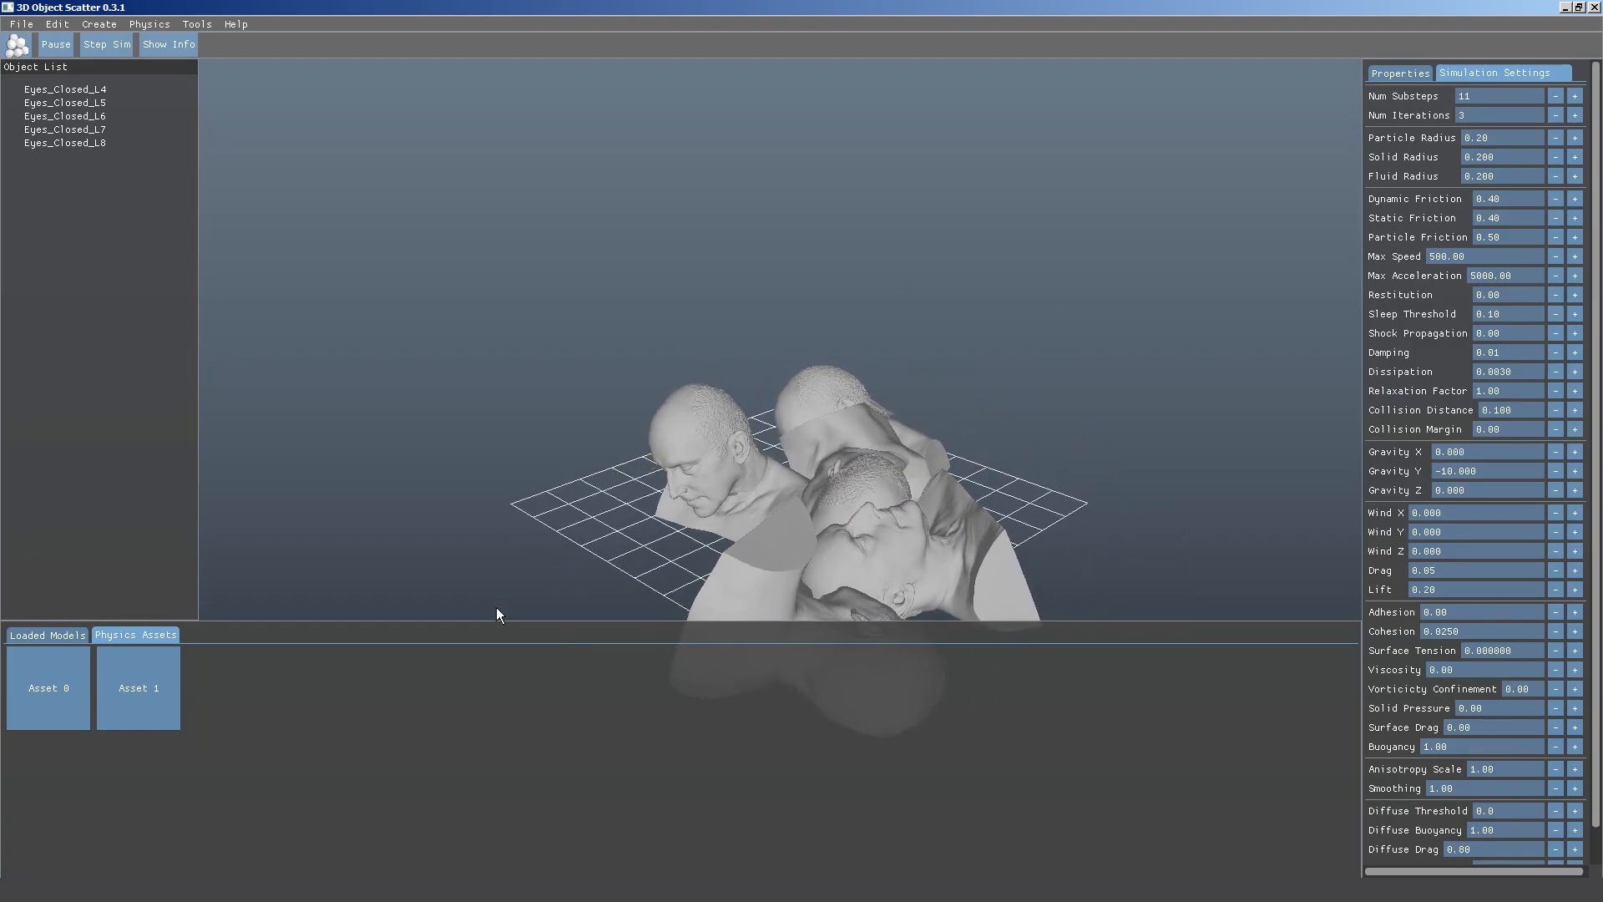
click(167, 681)
alt+drag(710, 503, 756, 532)
Toss busts up out of the pile and orbit around them as they fall and collide.
drag(880, 536, 894, 293)
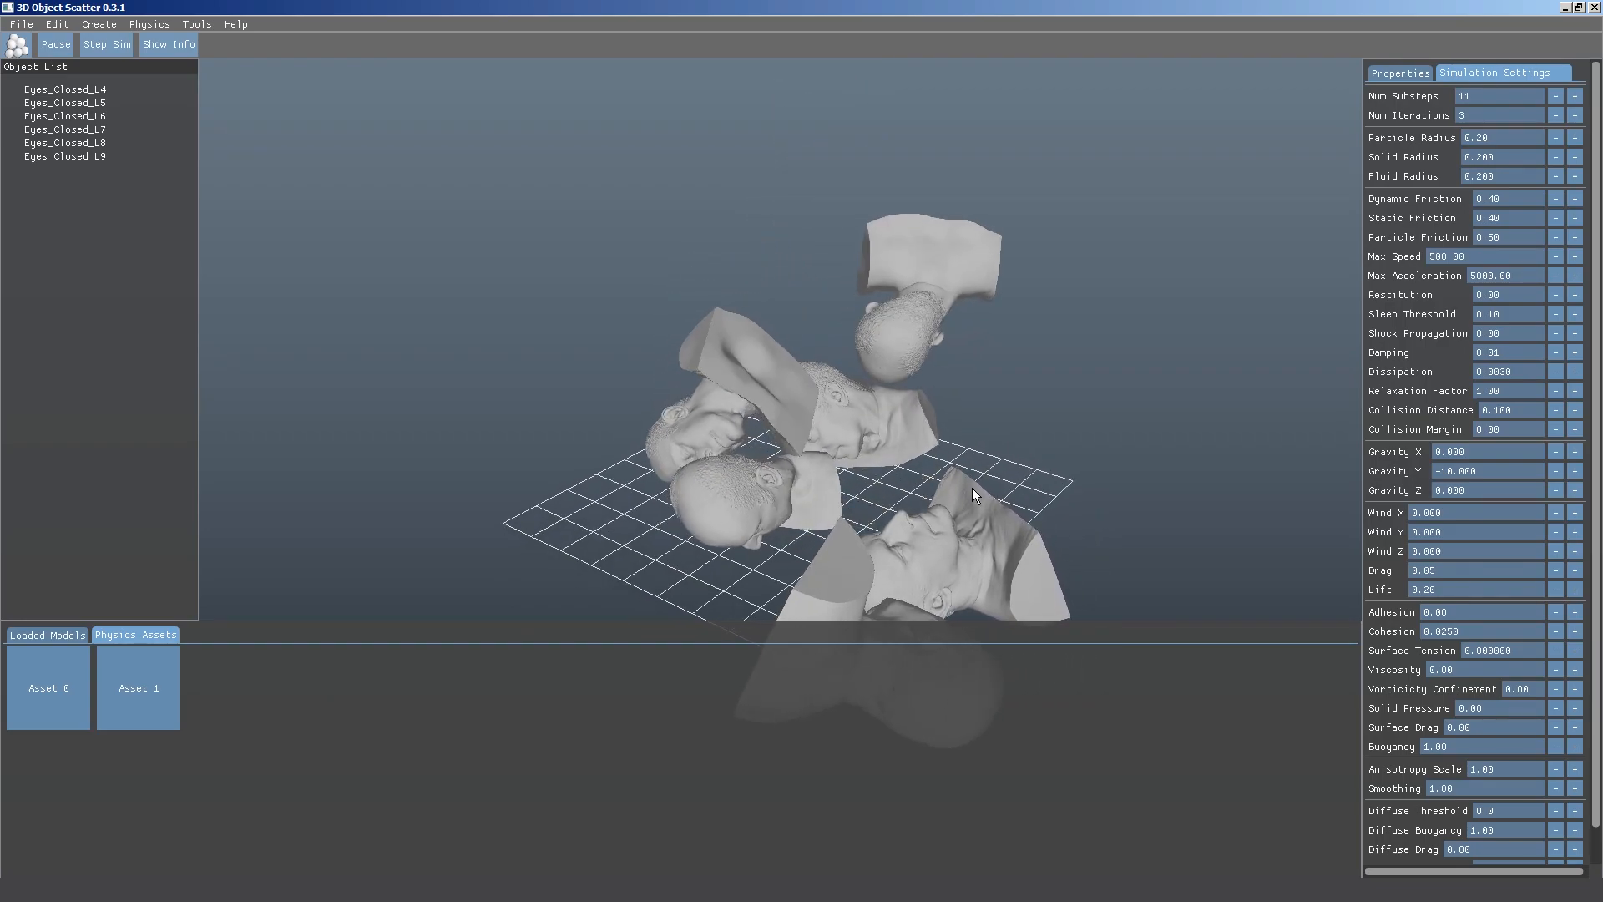
drag(961, 536, 889, 358)
drag(831, 516, 834, 368)
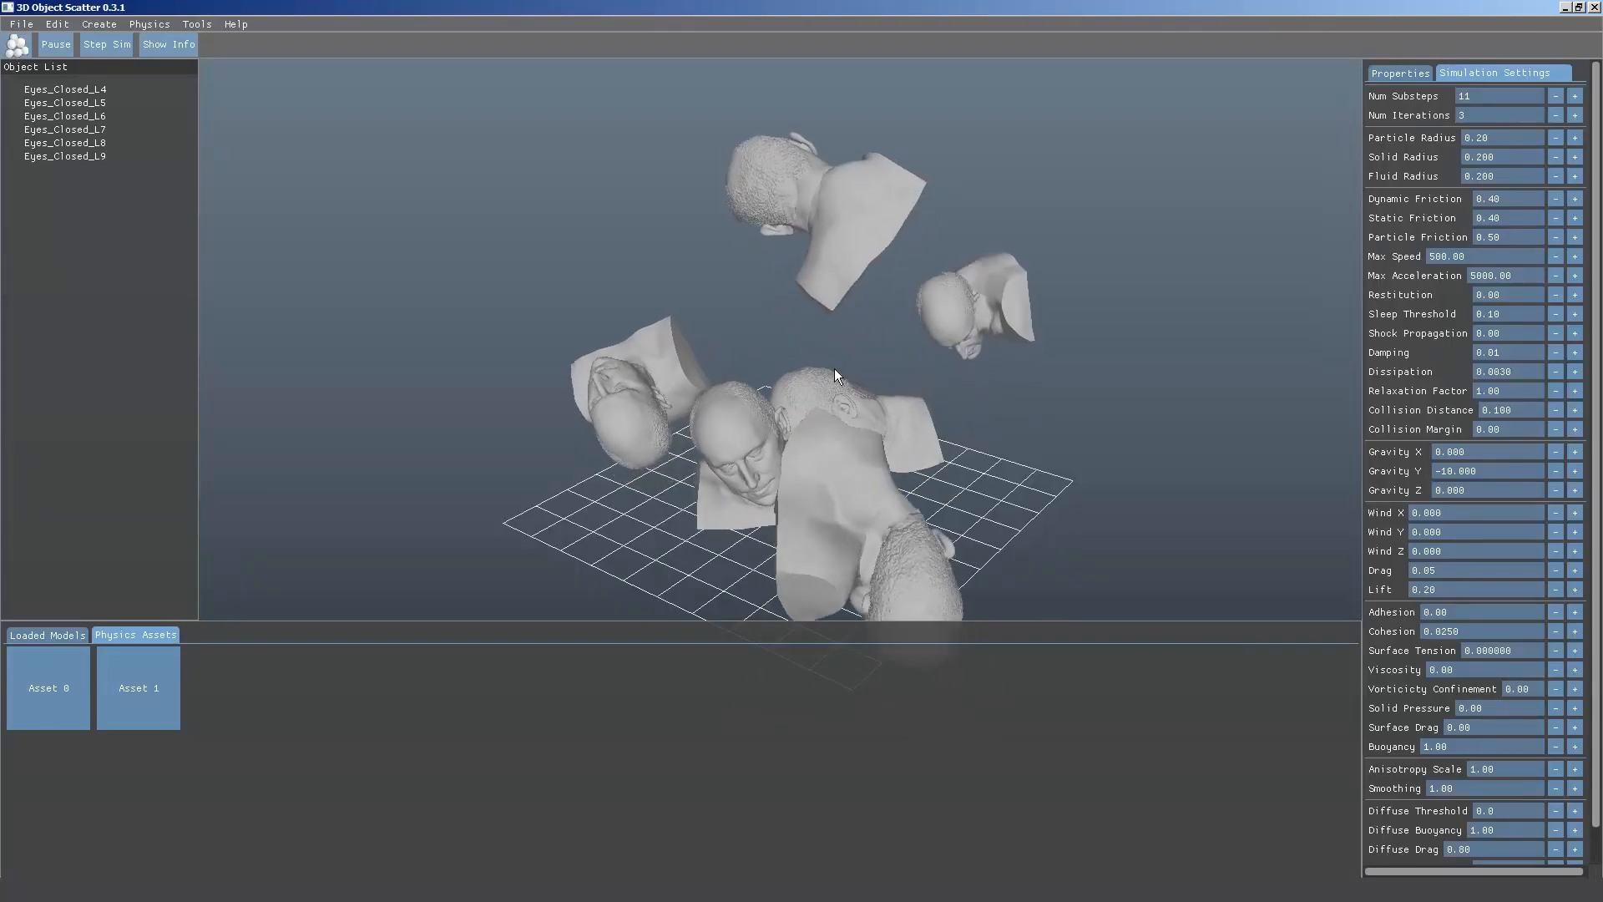
alt+drag(728, 518, 899, 495)
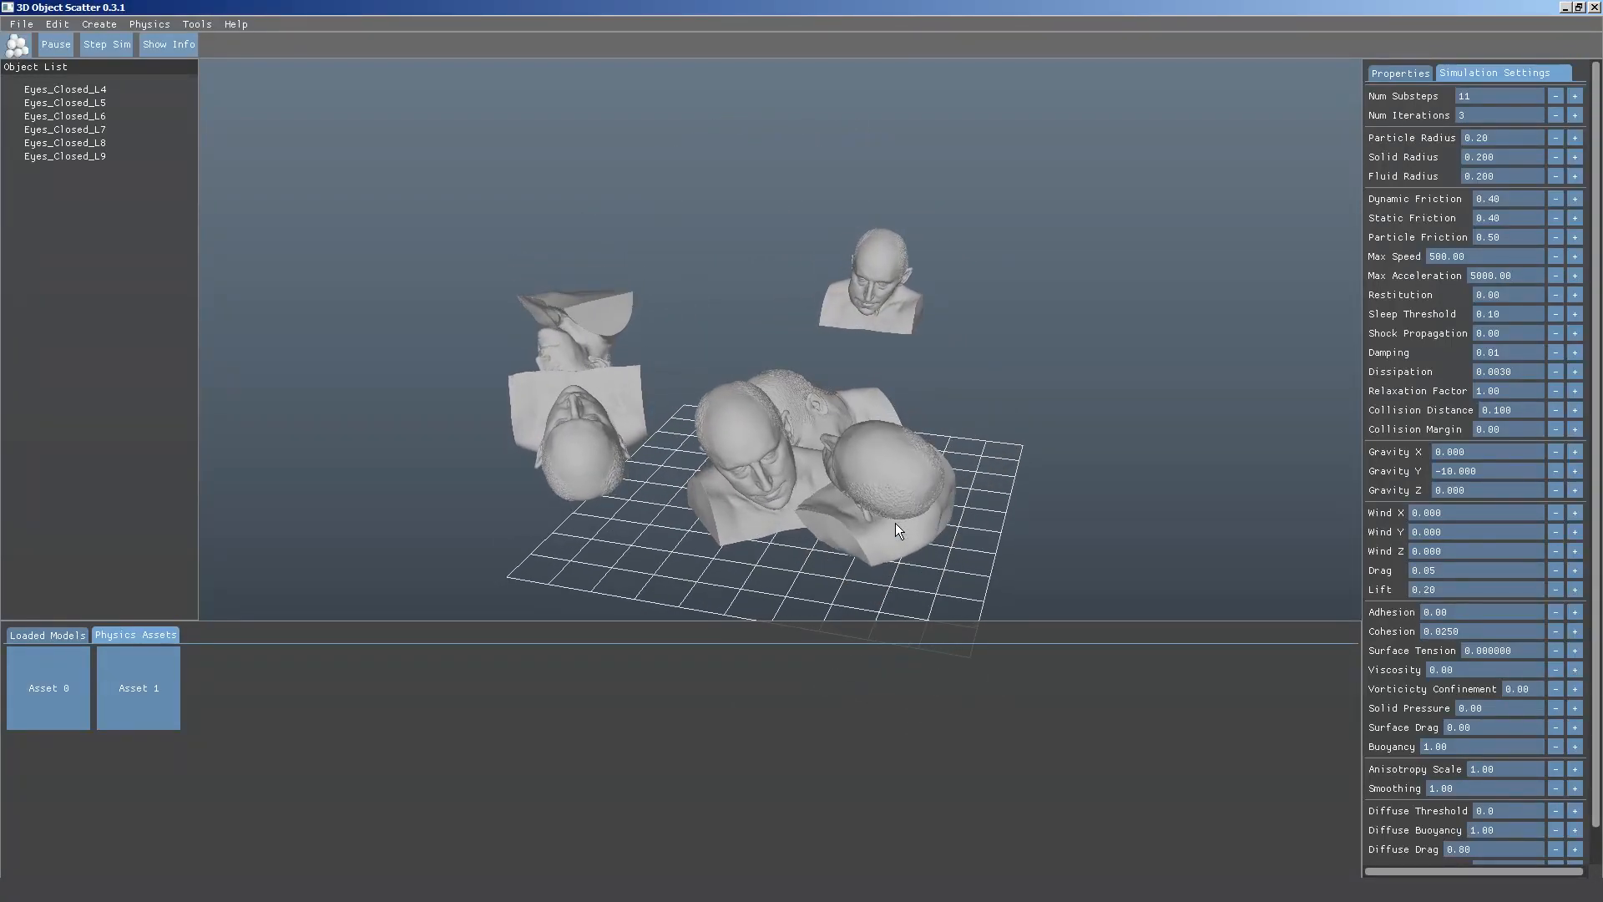
alt+drag(798, 511, 830, 506)
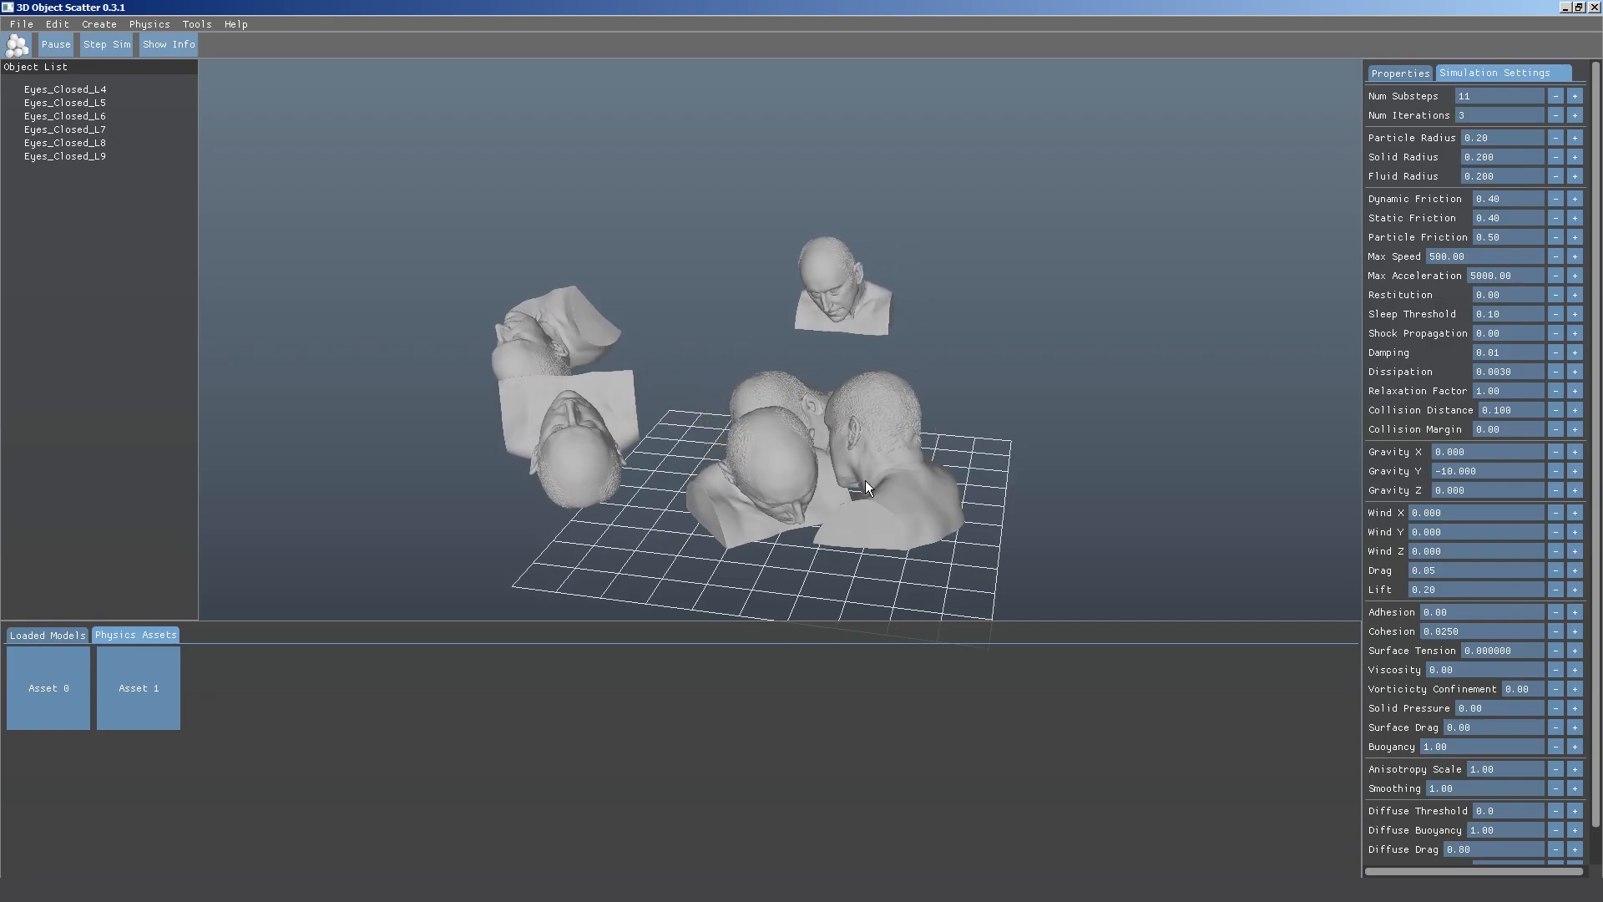
alt+drag(776, 523, 582, 474)
alt+drag(871, 455, 656, 497)
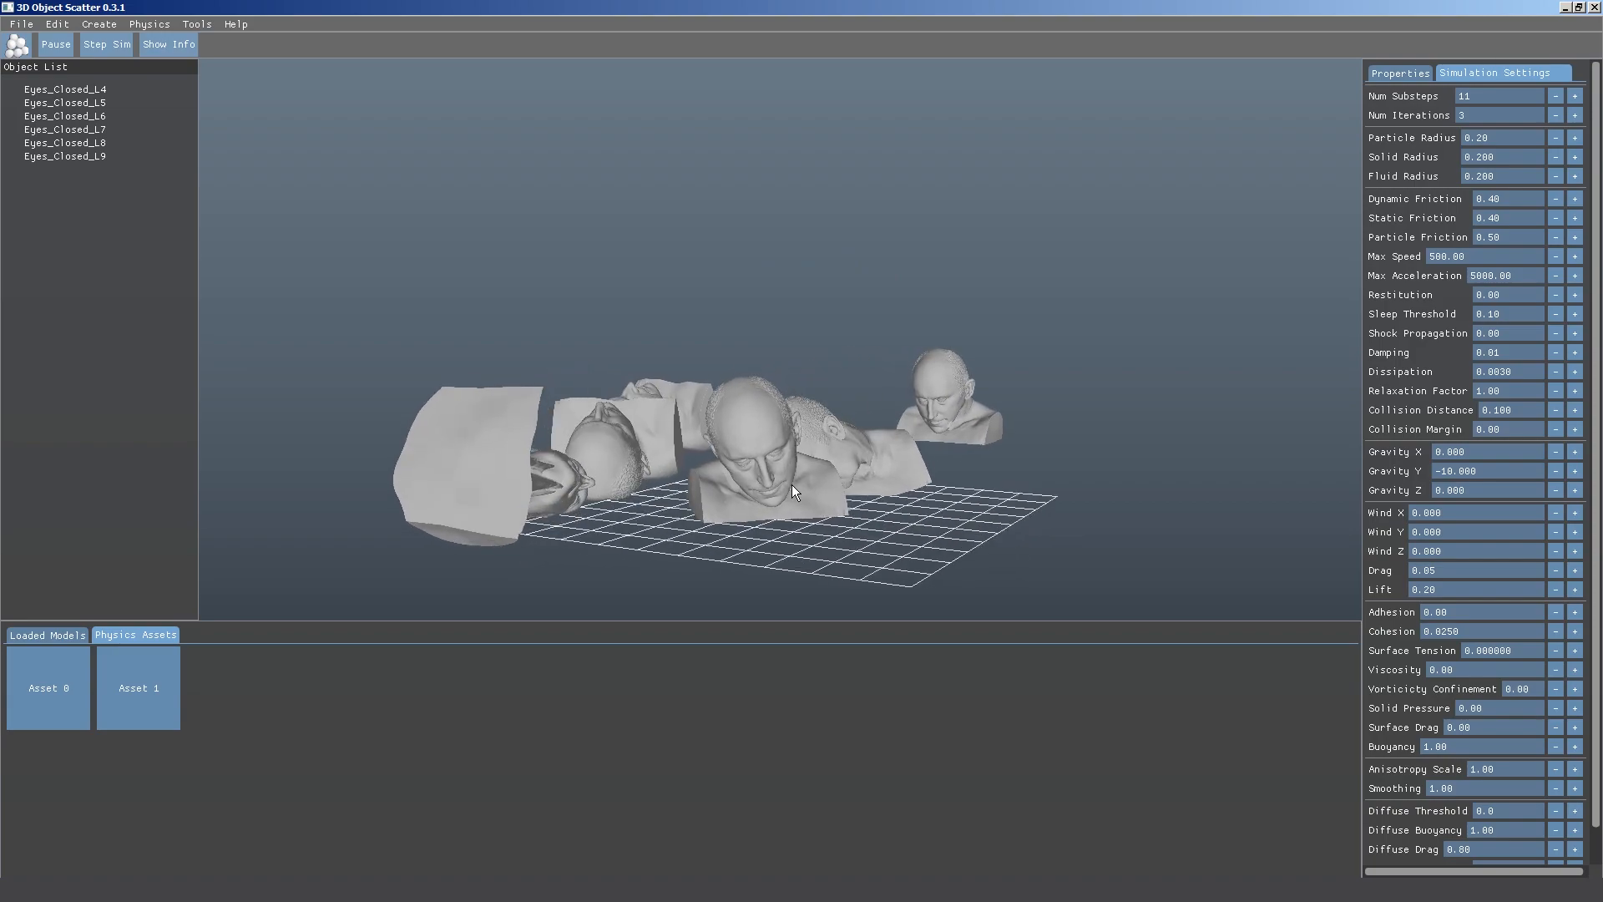
alt+drag(791, 485, 492, 549)
Display the simulation particles and throw three of the piled busts off the grid.
click(16, 45)
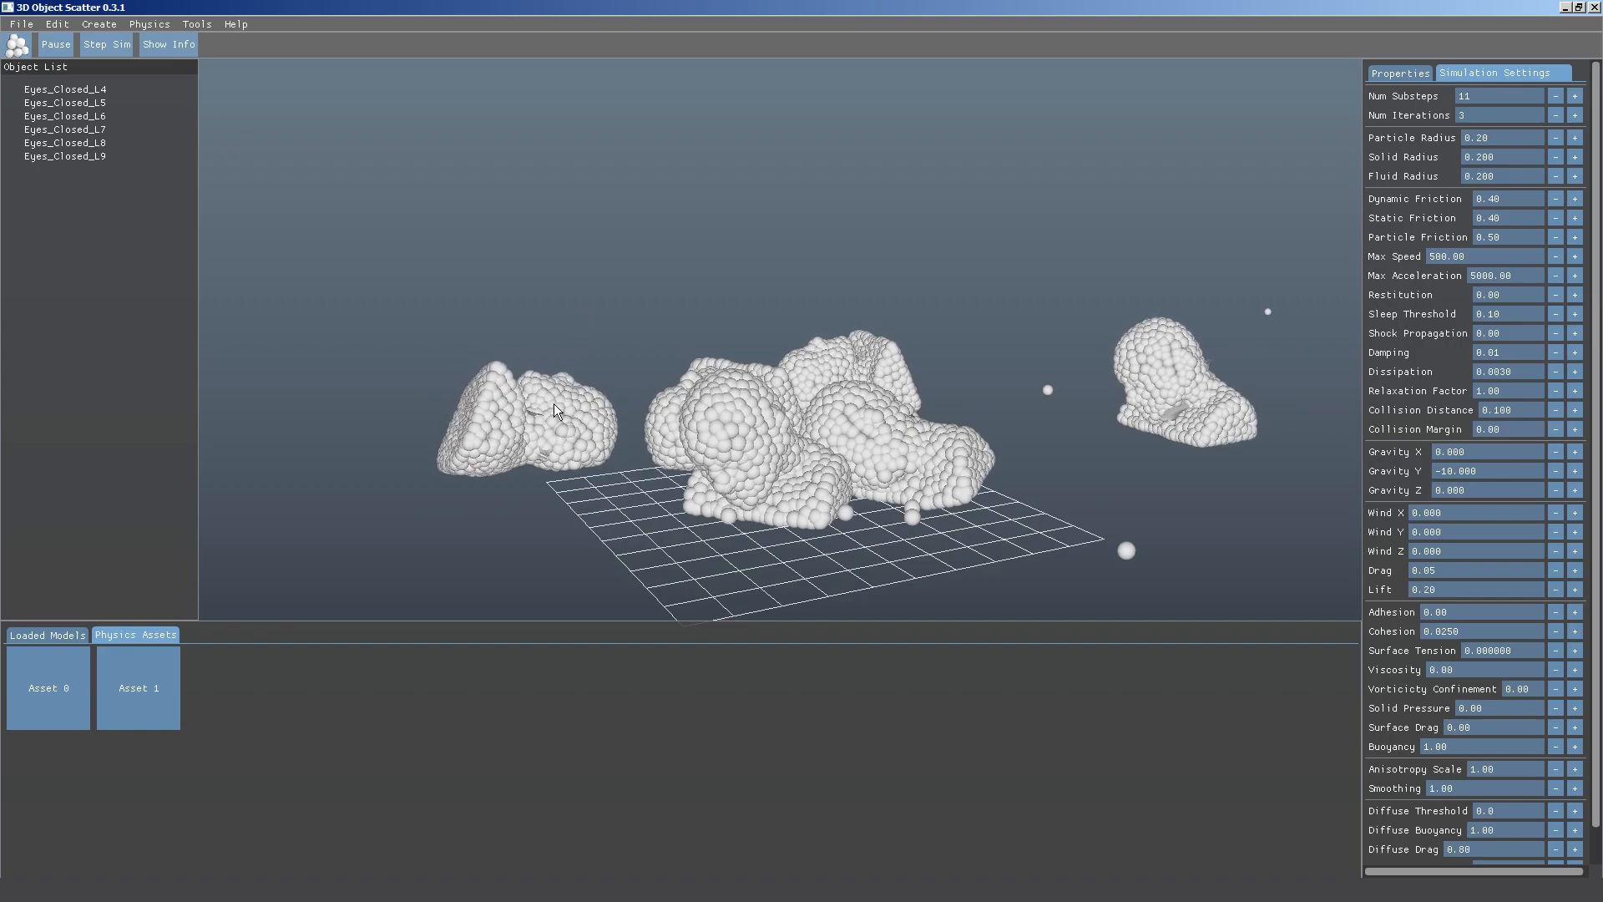
drag(824, 453, 720, 242)
drag(894, 430, 868, 284)
drag(1174, 409, 1024, 320)
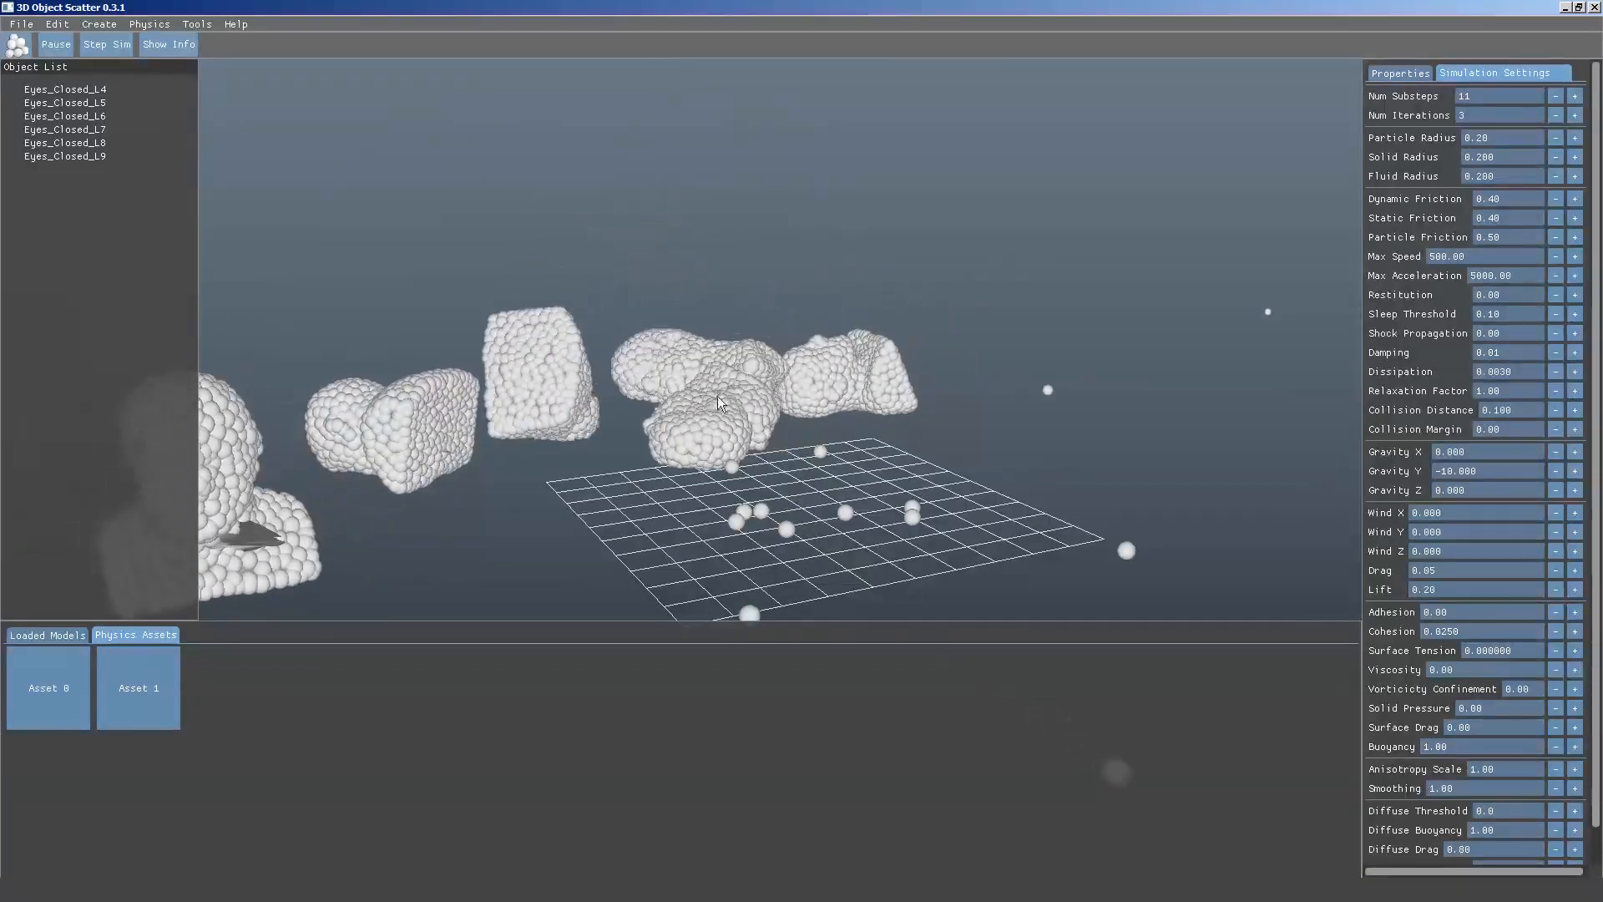
Compare the scattered busts in mesh and particle display, and move the isolated bust against the stack beside the grid.
click(17, 47)
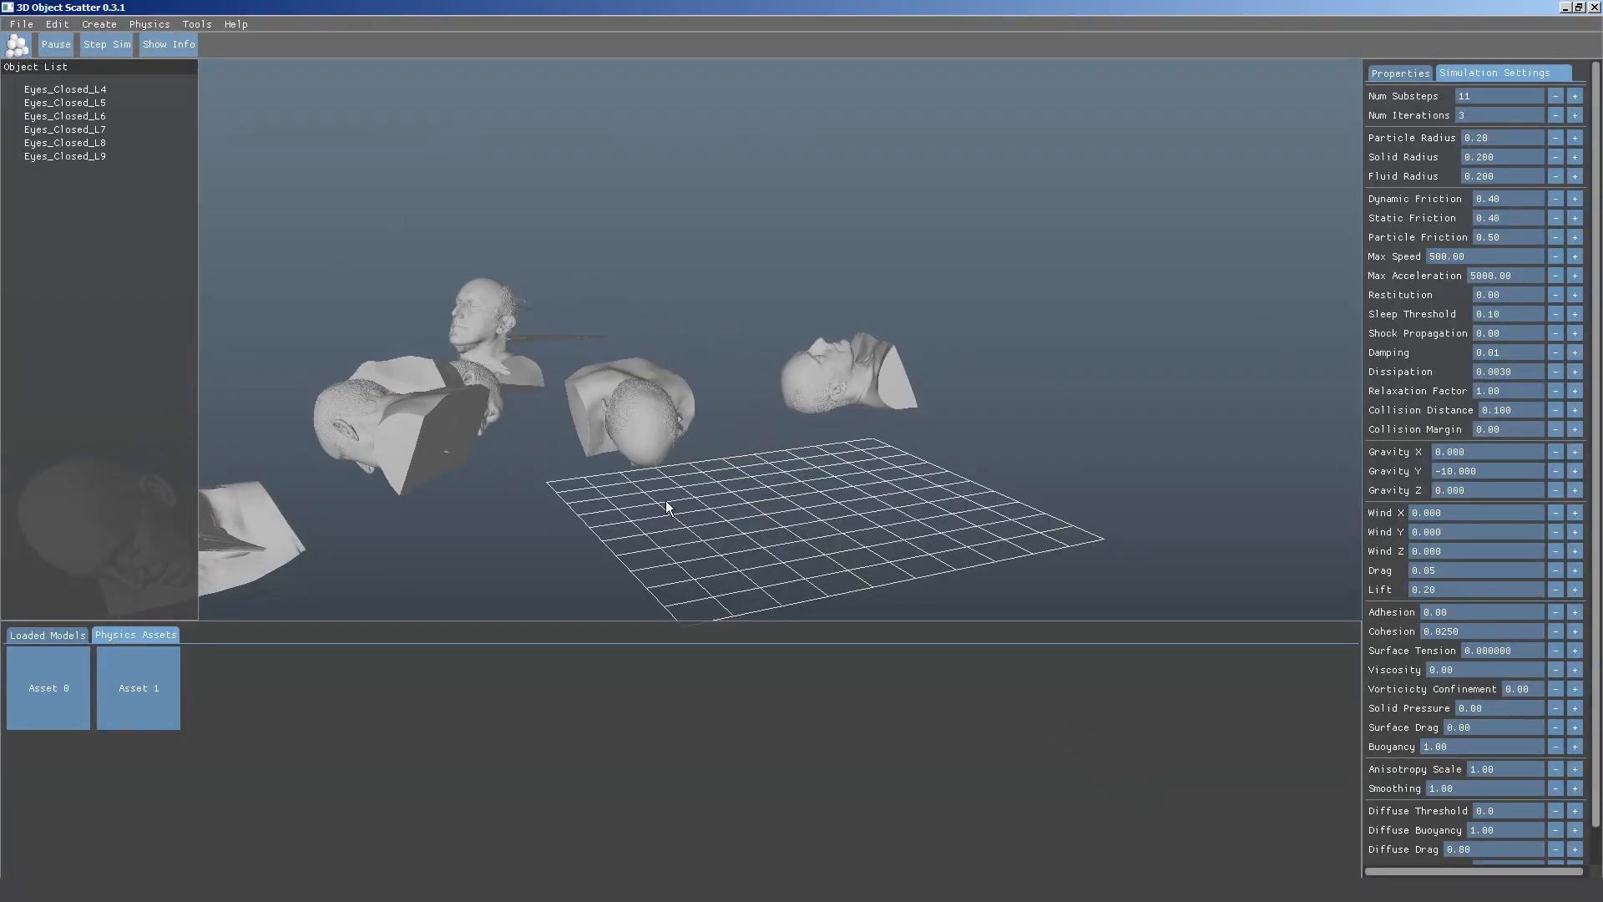
middle_drag(508, 367, 655, 452)
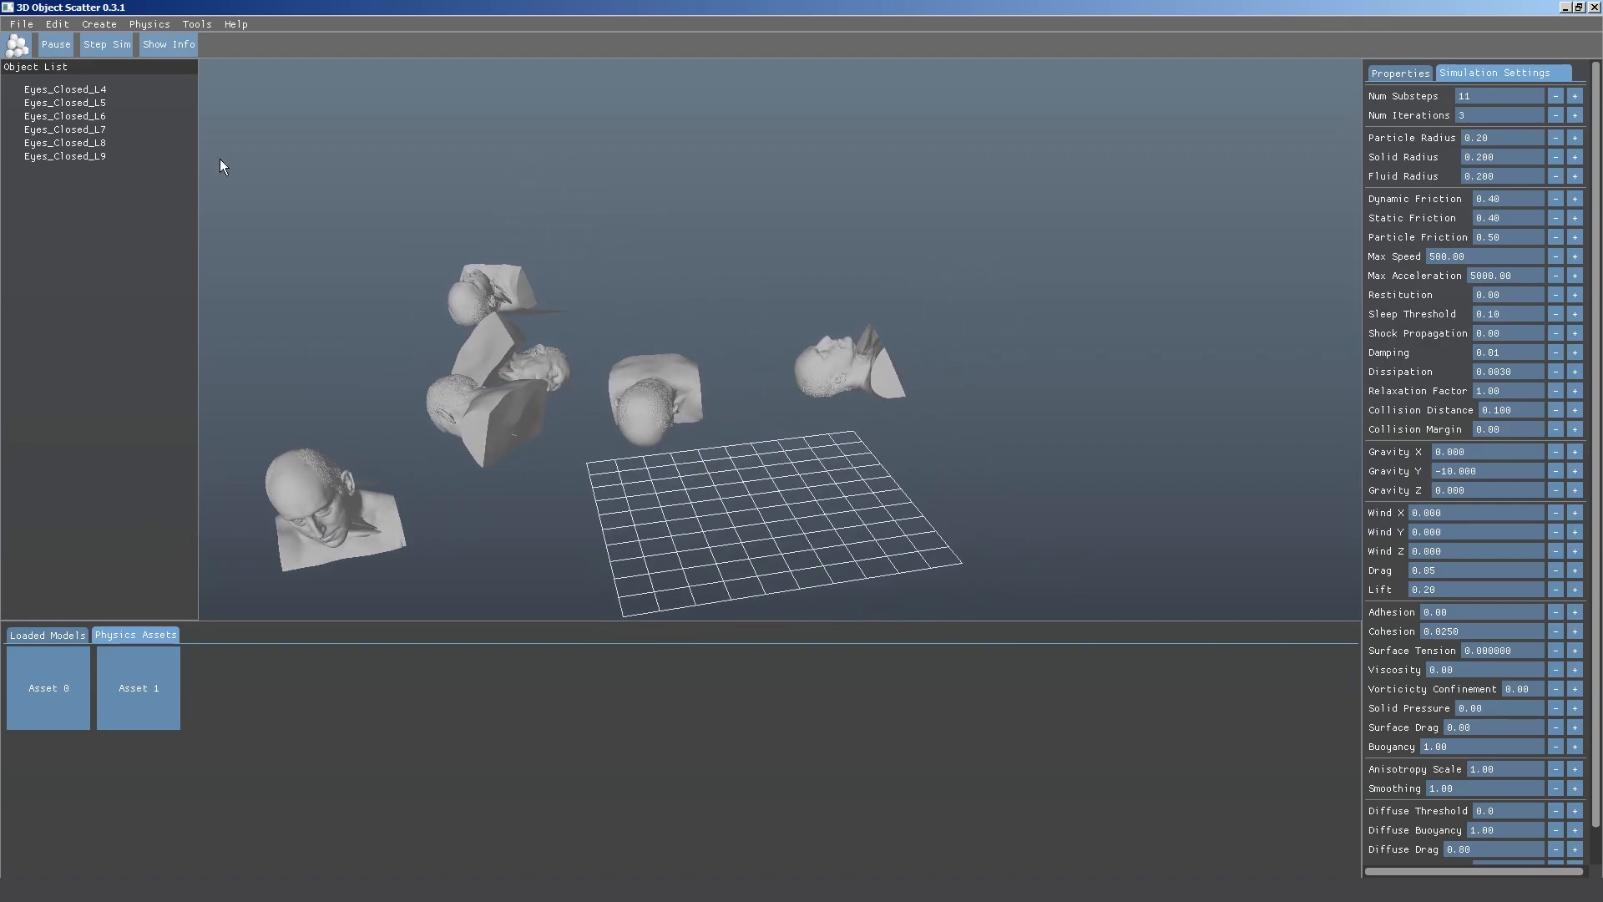
click(18, 47)
middle_drag(1175, 257, 1216, 264)
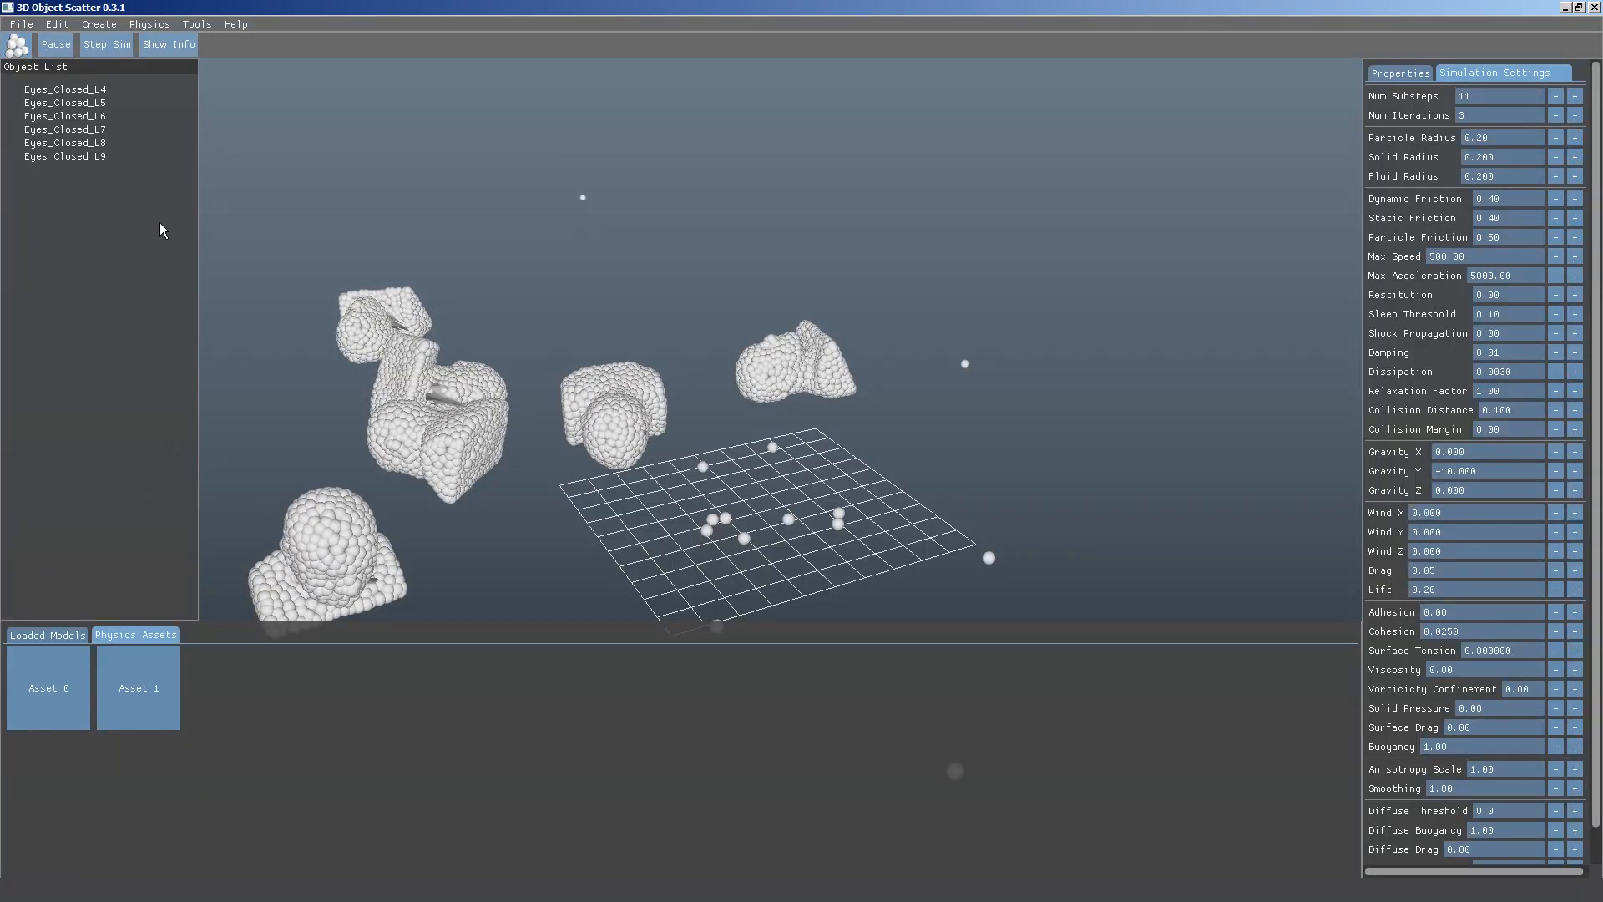
middle_drag(1024, 557, 949, 519)
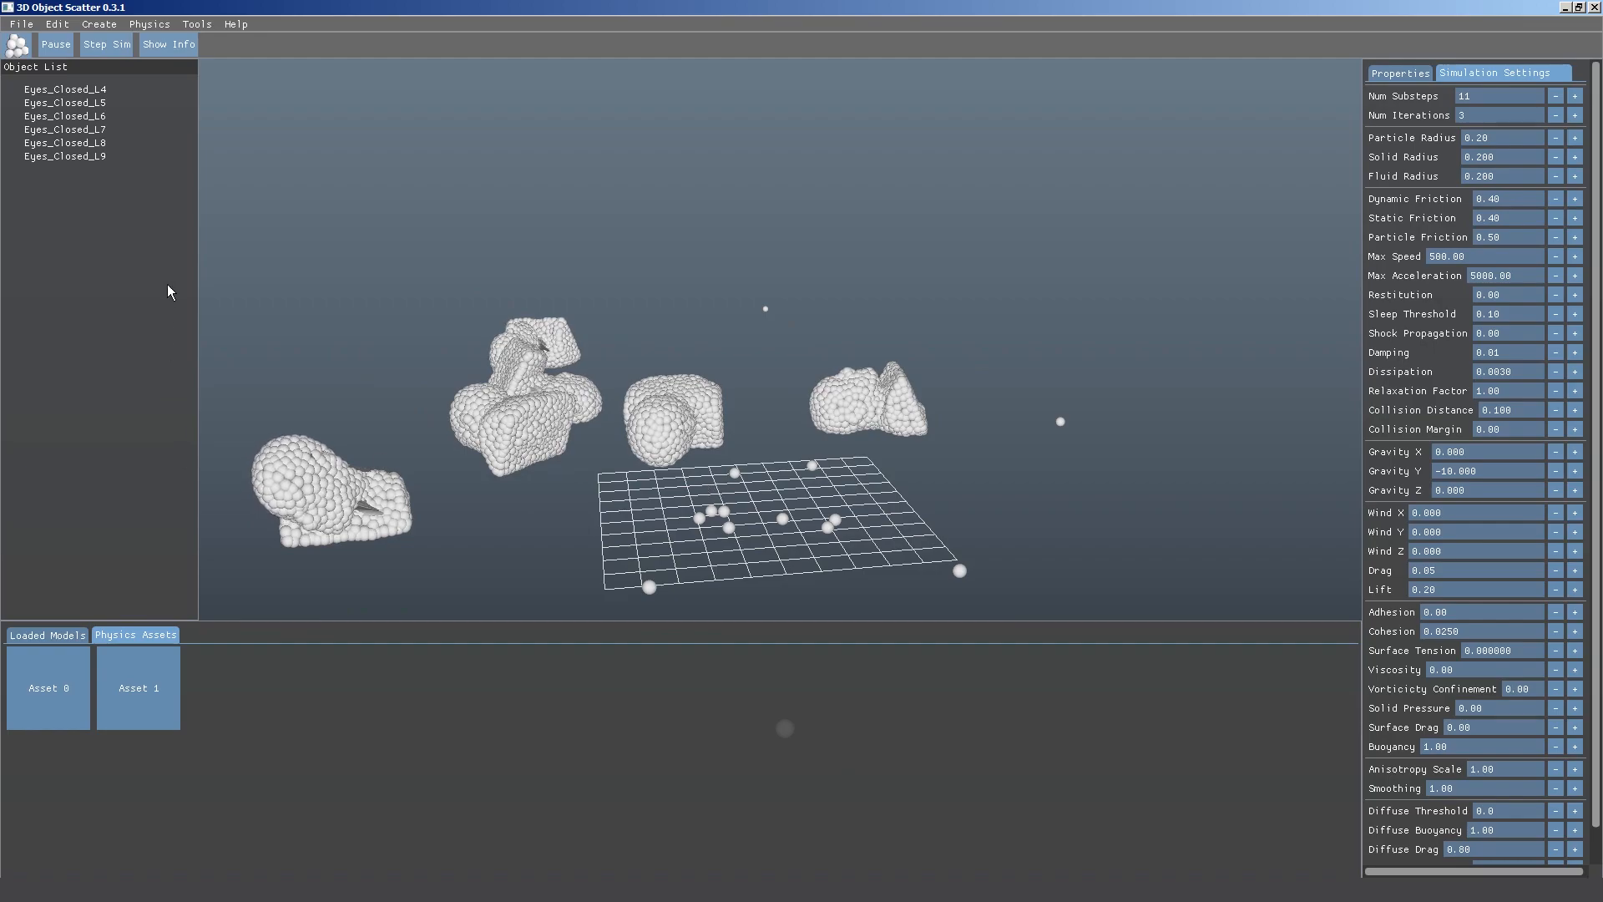
click(17, 44)
drag(305, 411, 329, 479)
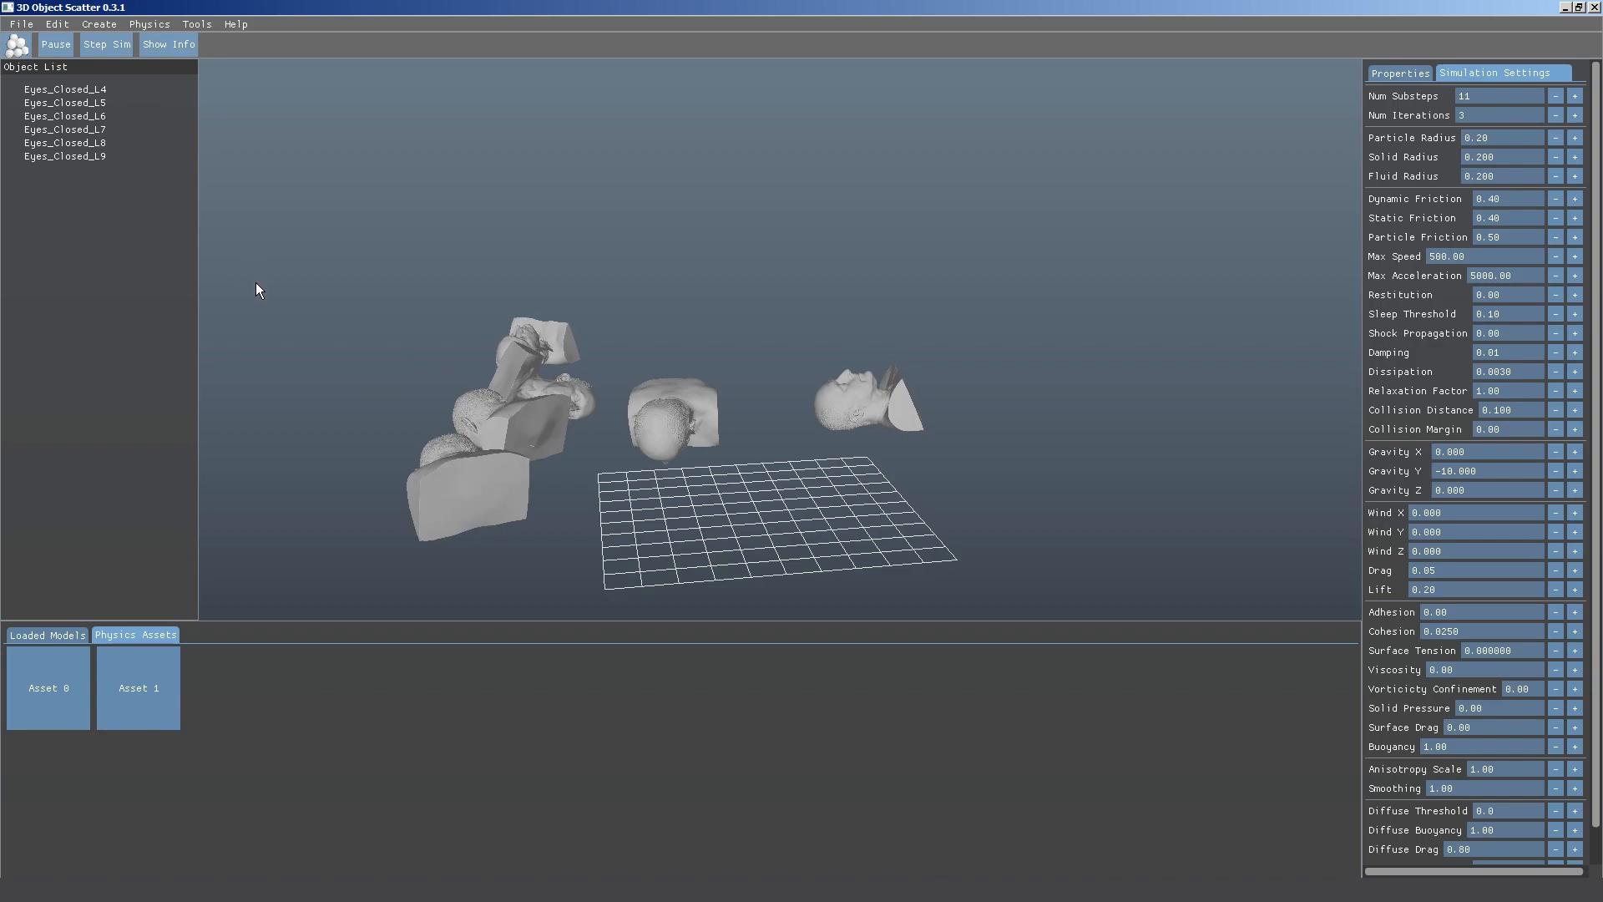
Delete all six busts, Eyes_Closed_L4 to Eyes_Closed_L9, from the scene.
click(98, 157)
click(99, 159)
shift+click(95, 91)
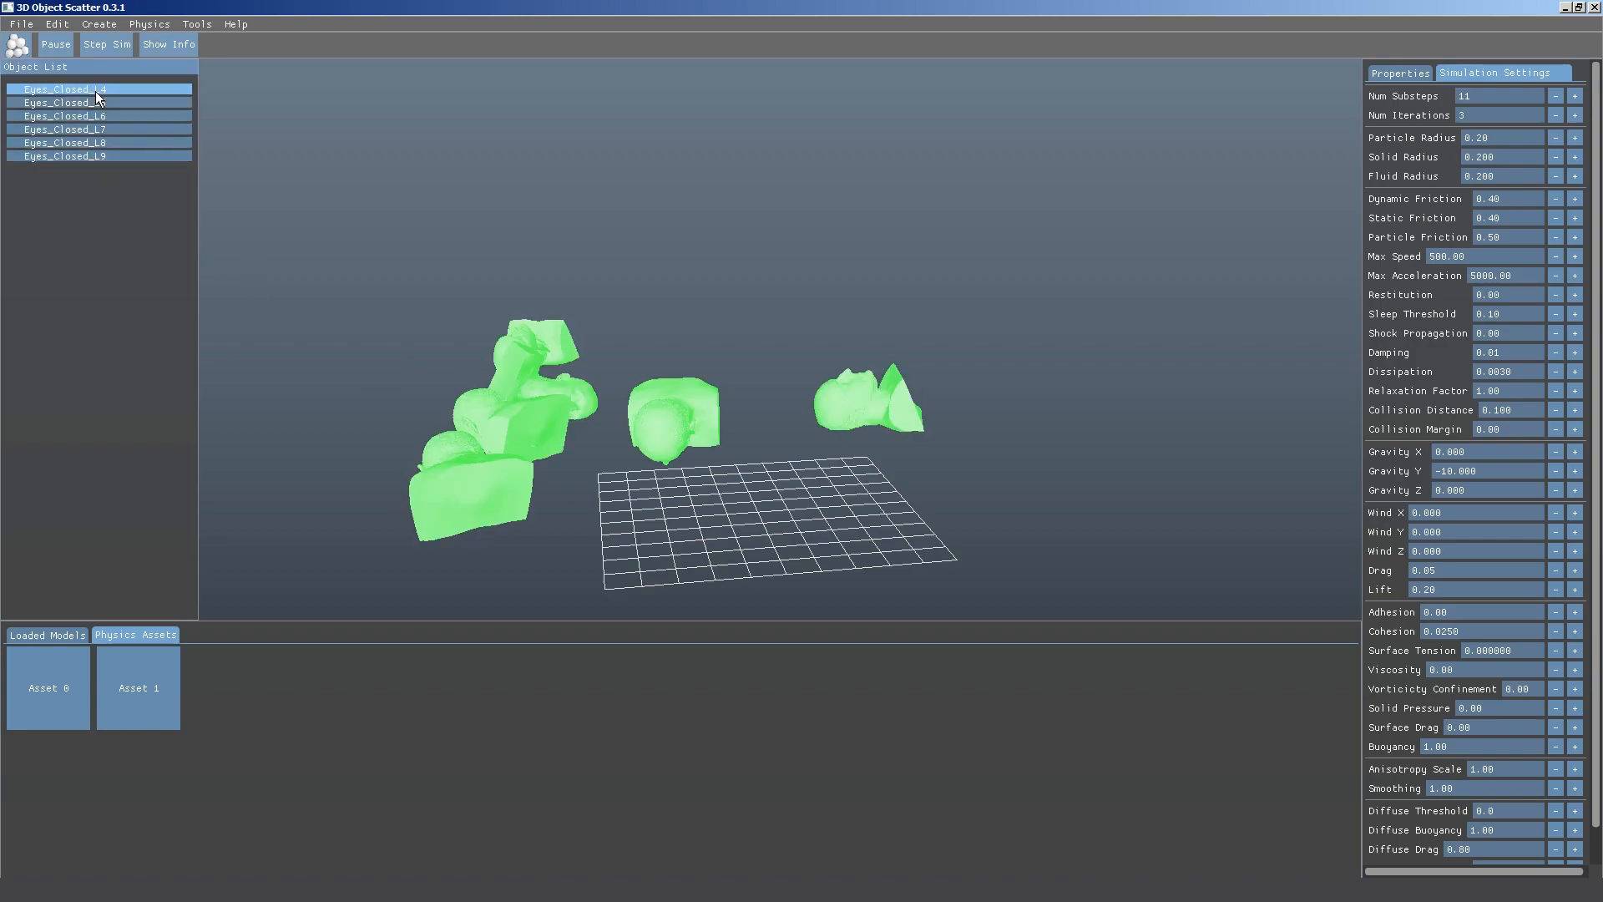
key(Delete)
Place the loaded Model 1 bust on the grid and select it.
click(70, 643)
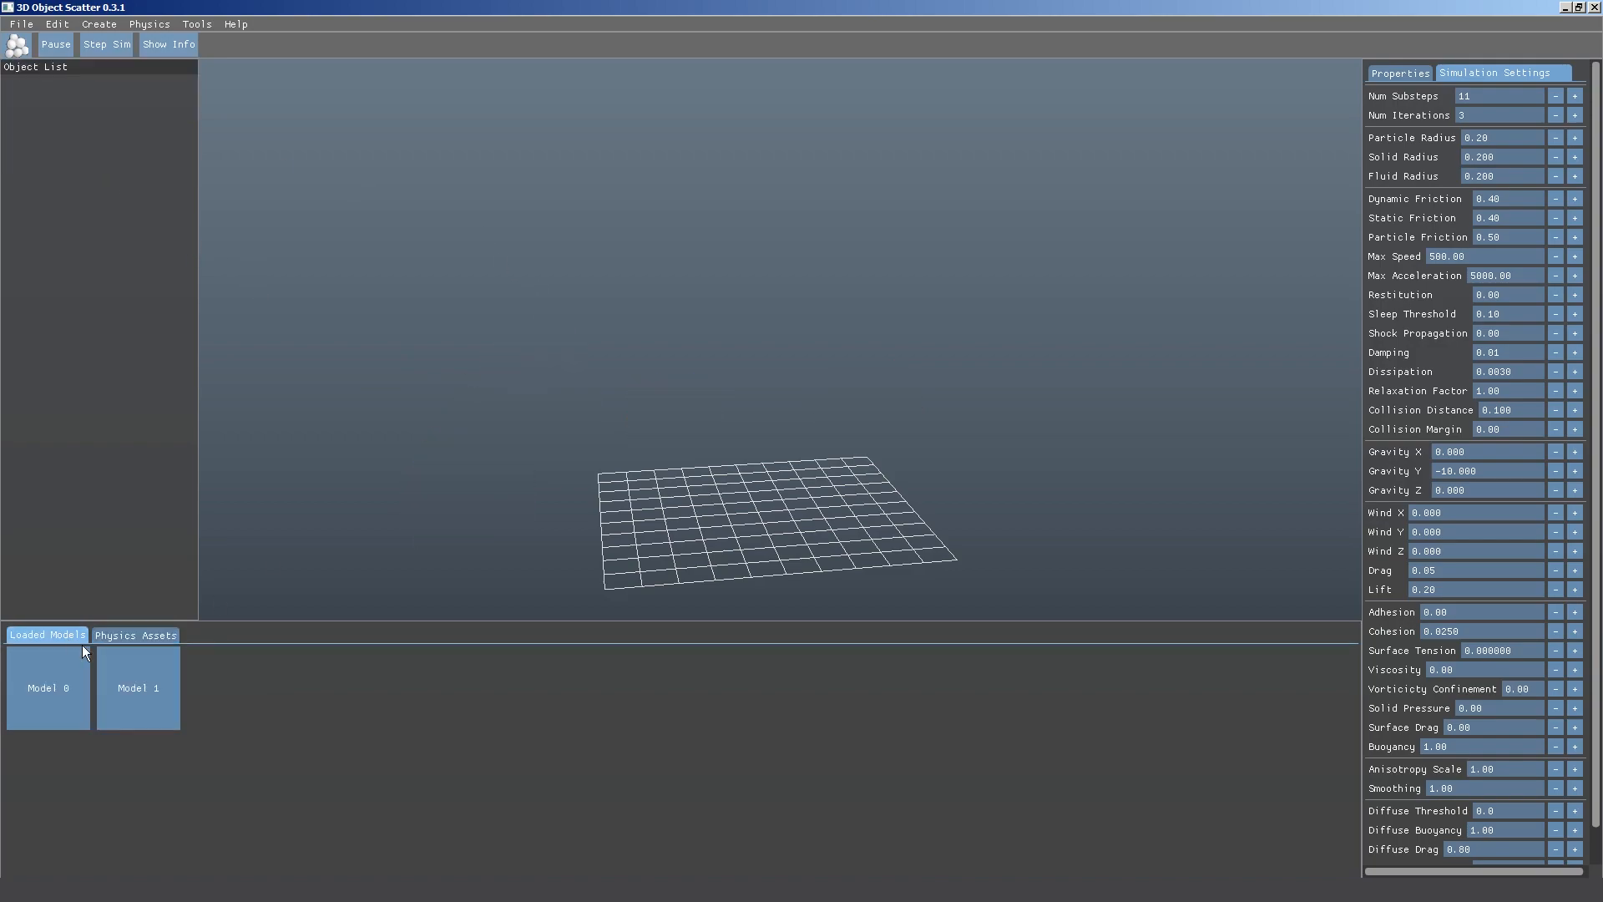
drag(166, 685, 1018, 463)
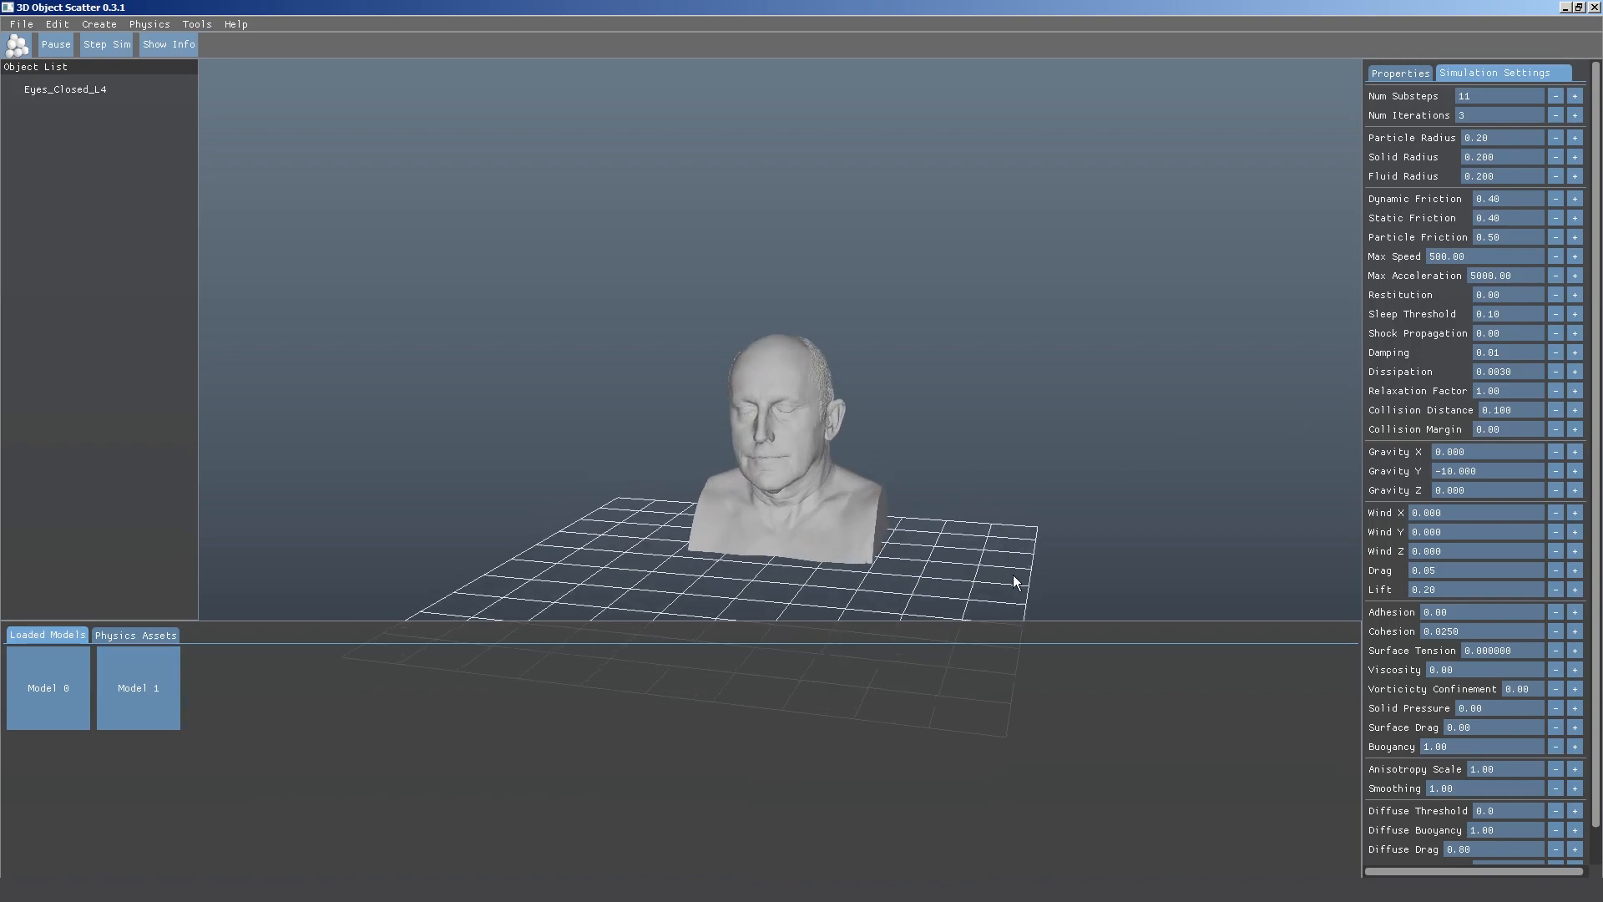
click(786, 459)
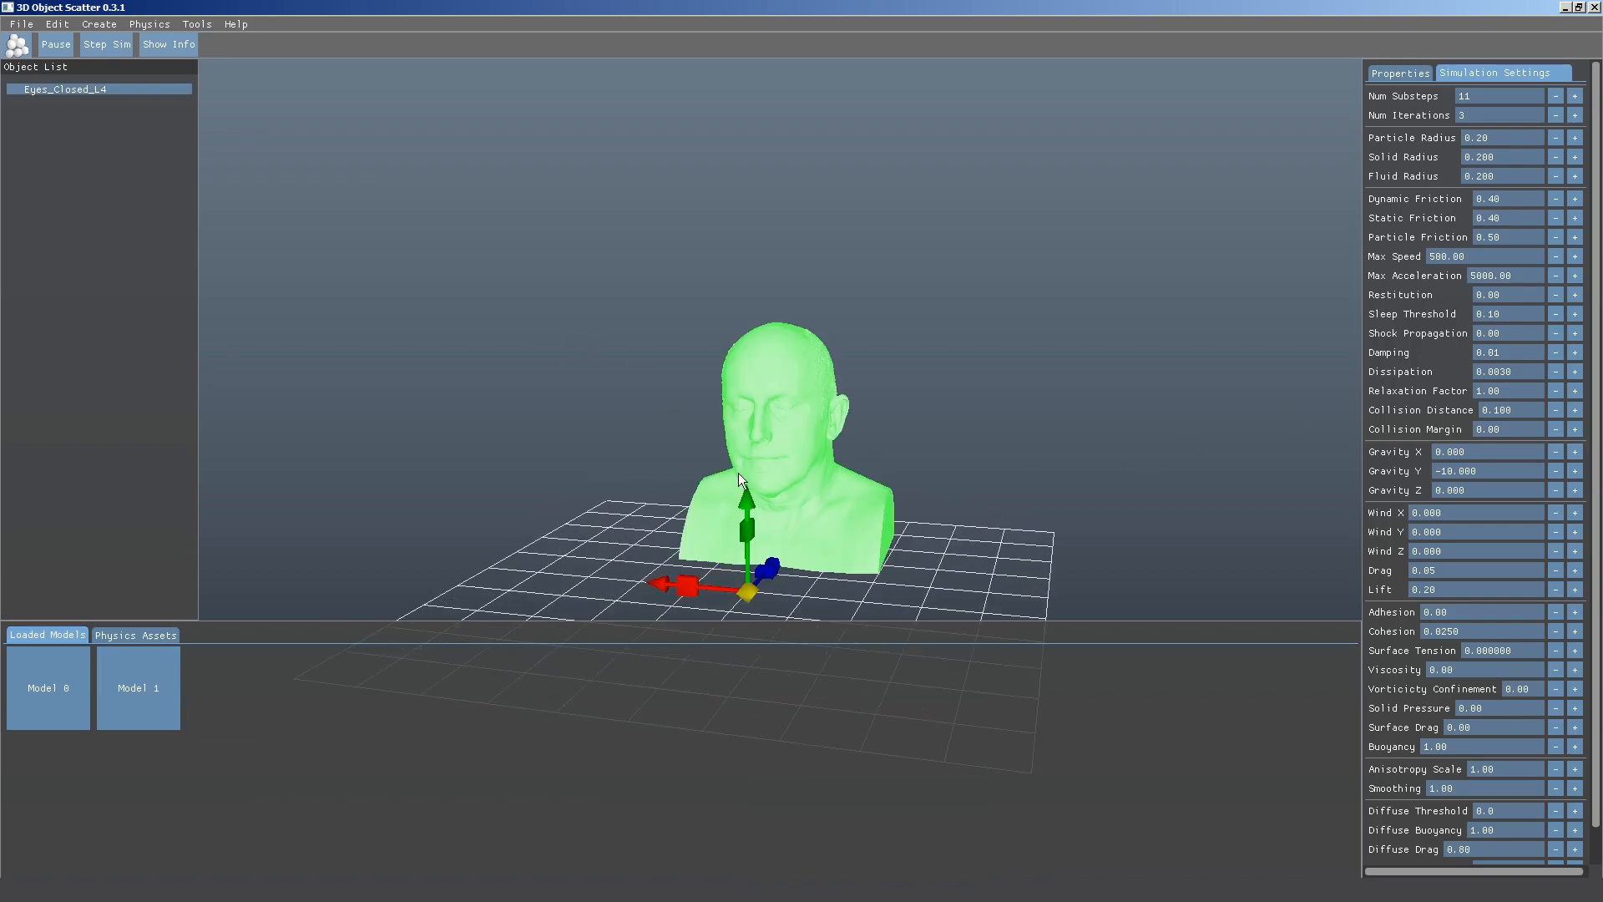
Set the Cluster Radius to 1.500 in the softbody asset settings.
click(150, 24)
click(298, 120)
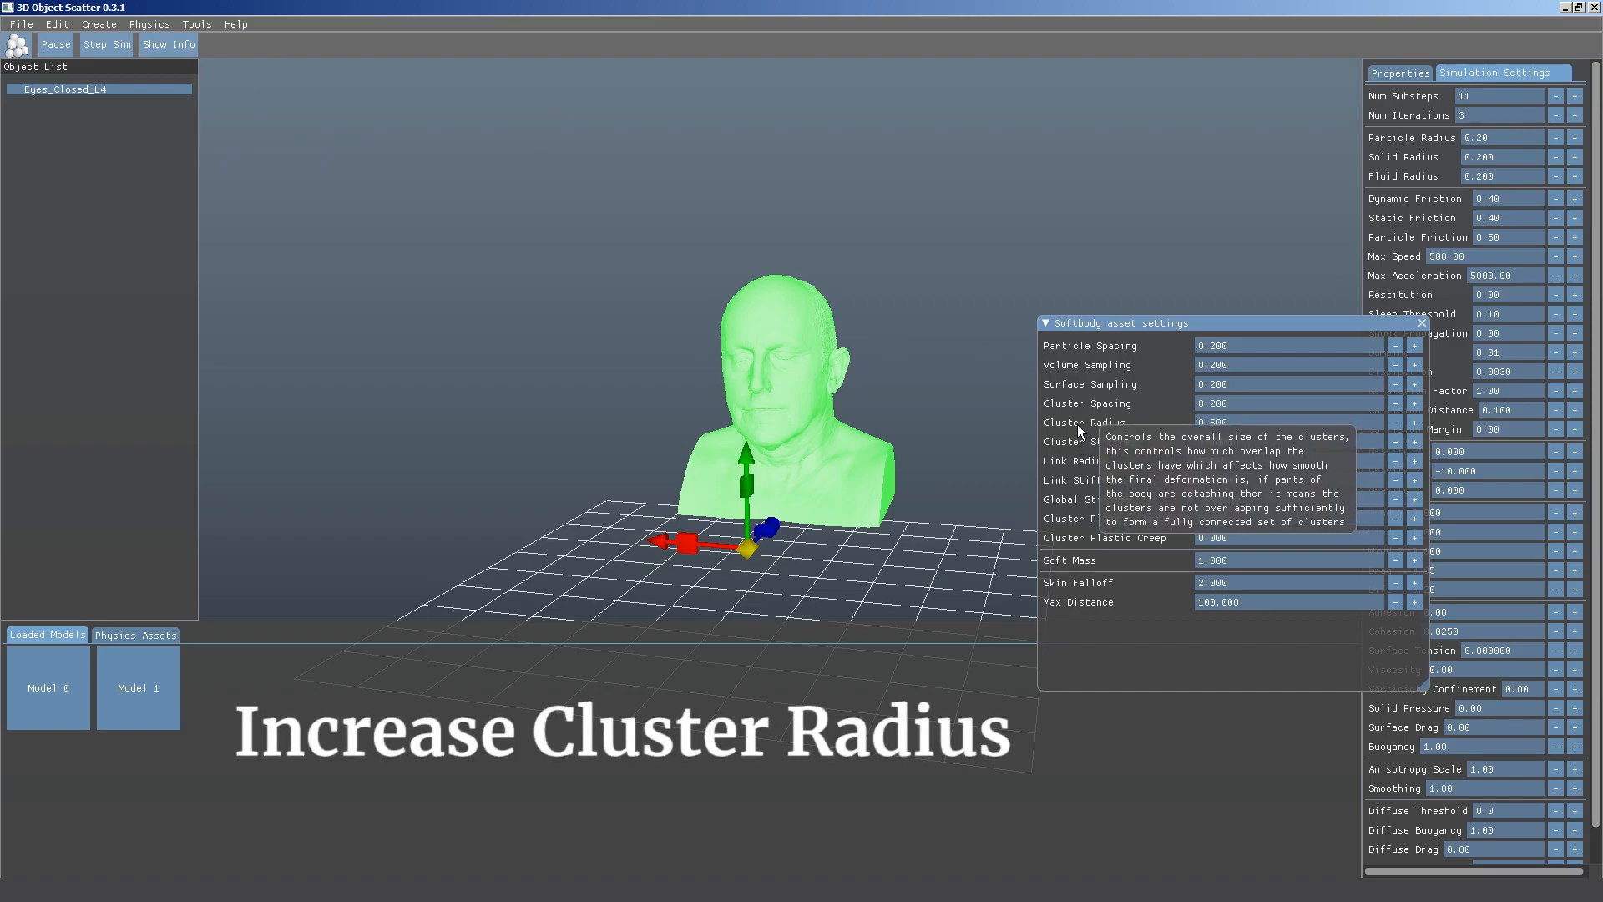
click(1248, 423)
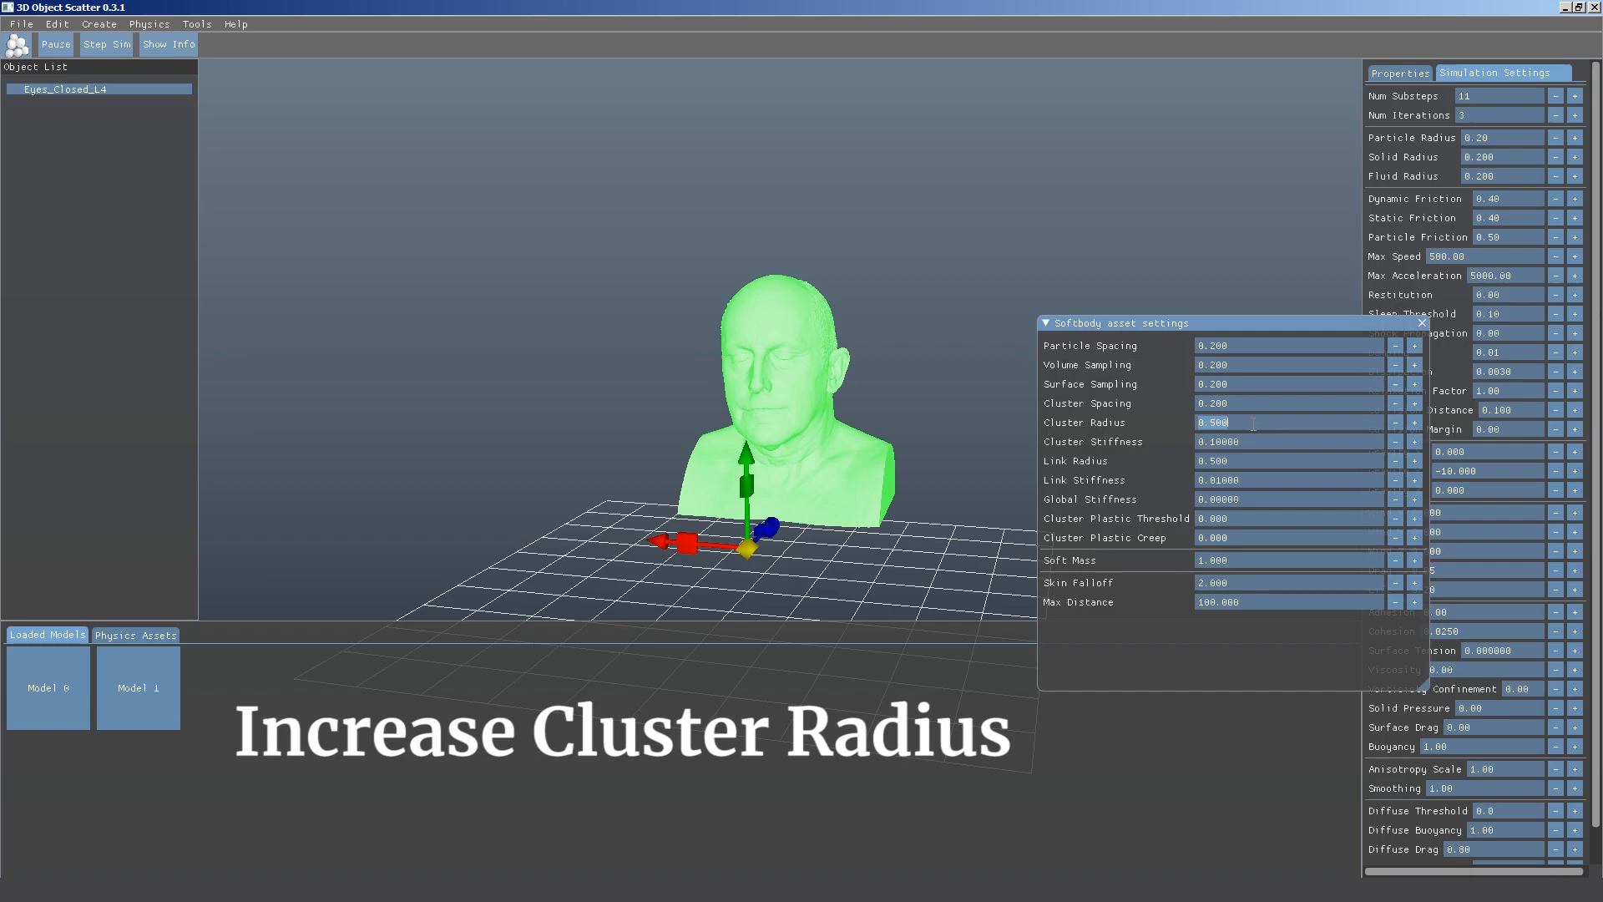
mouse_move(1075, 428)
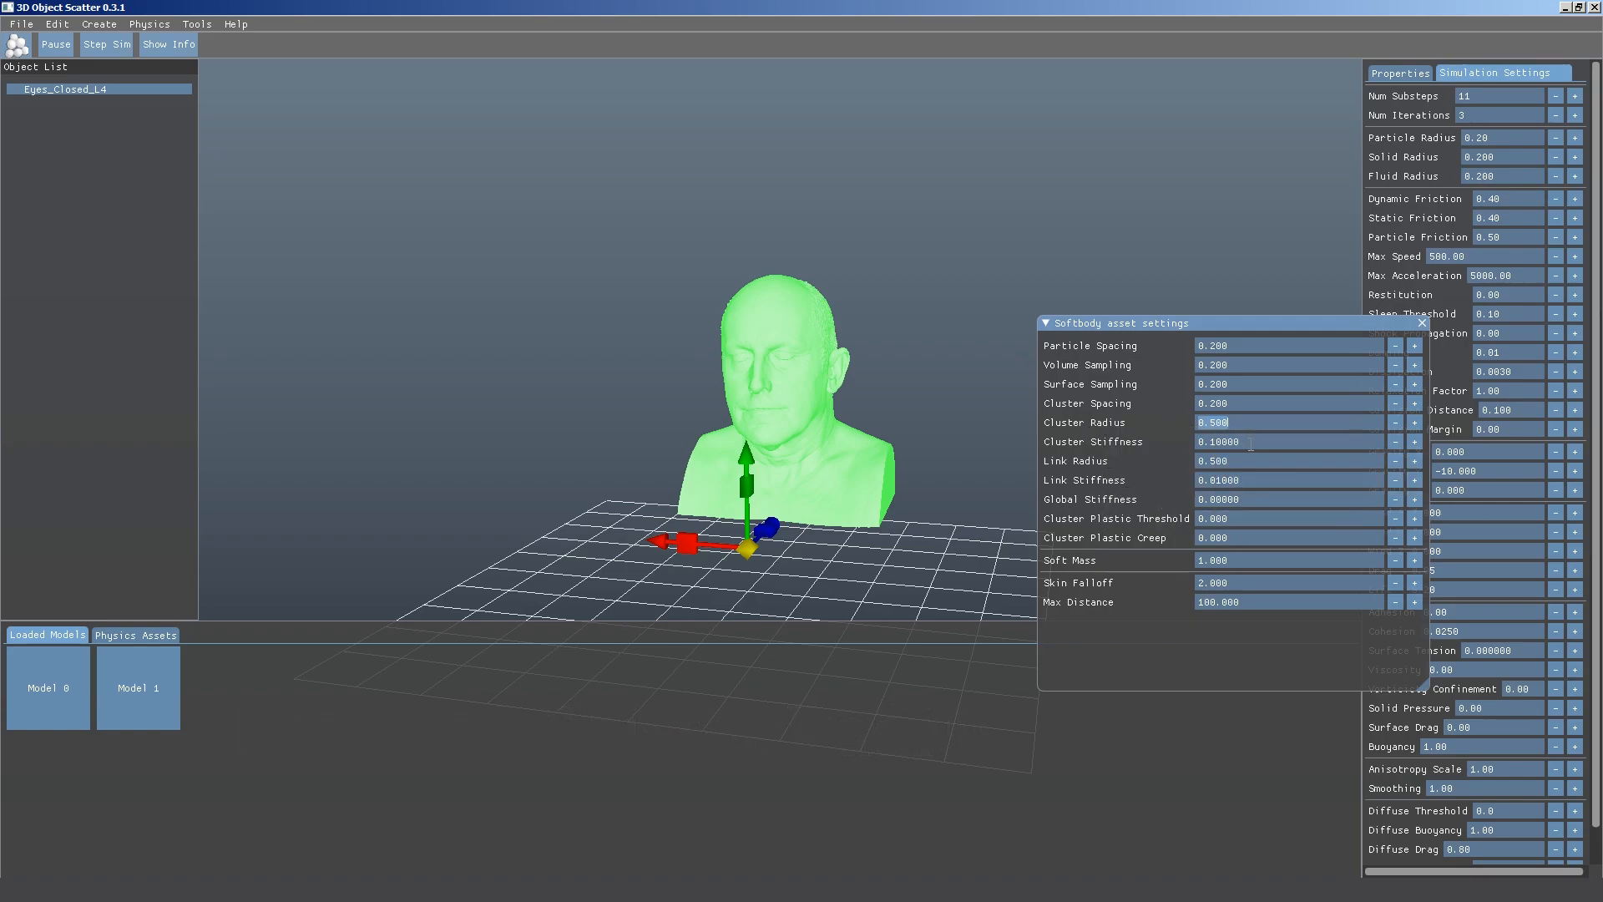
text(1)
click(1251, 445)
Raise the bust above the grid and turn it into a softbody with its simulation particles displayed.
click(775, 427)
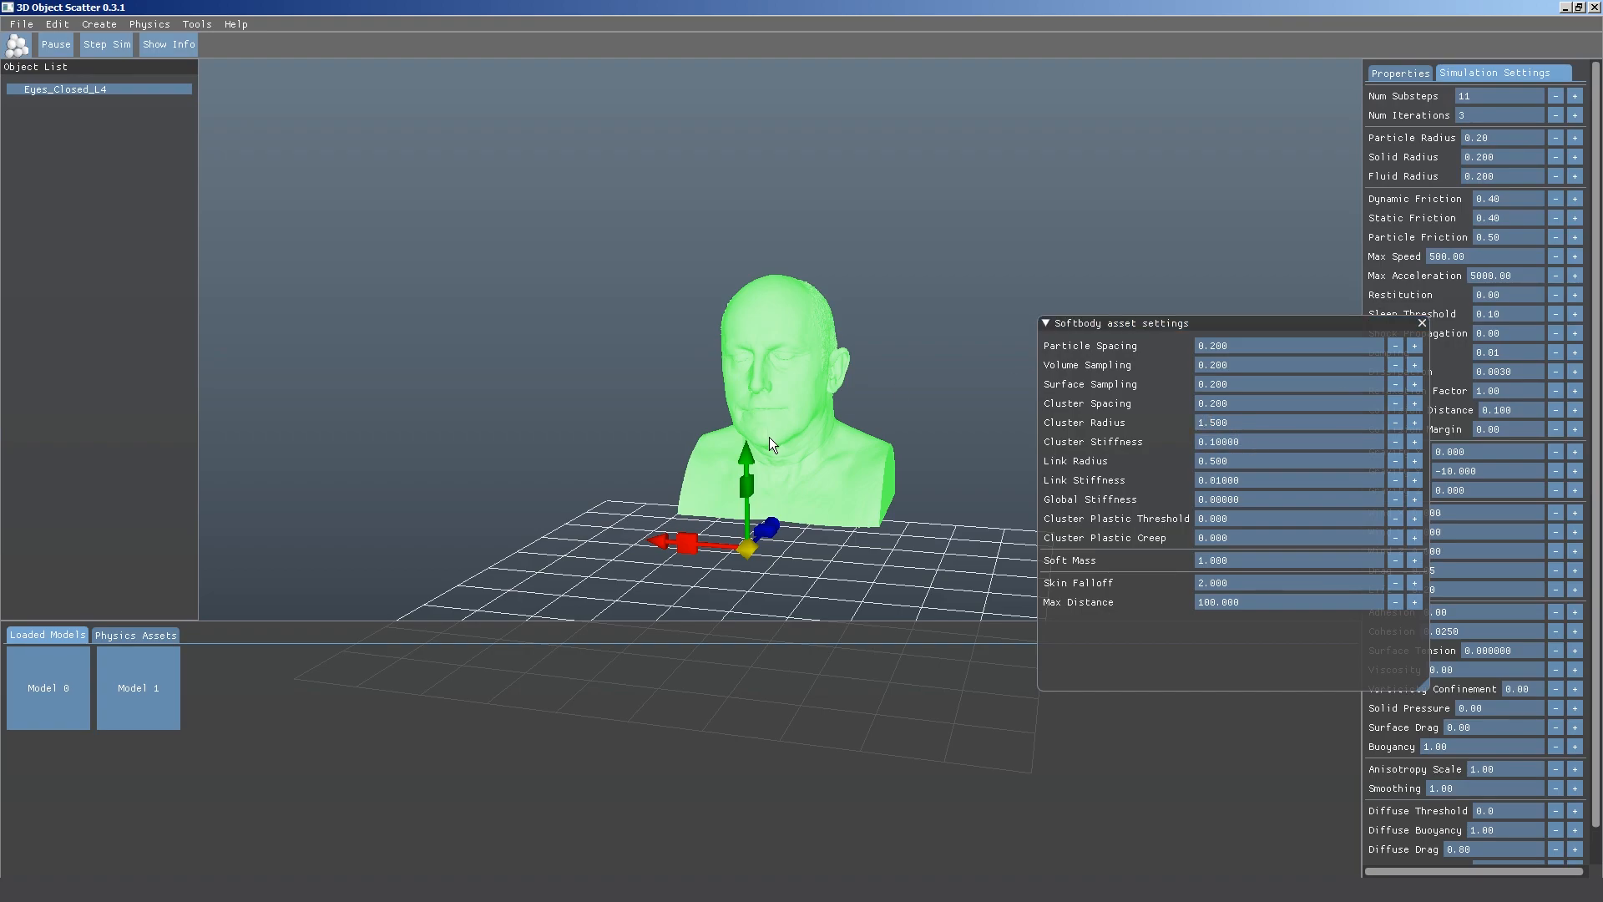
drag(745, 455, 741, 424)
click(159, 25)
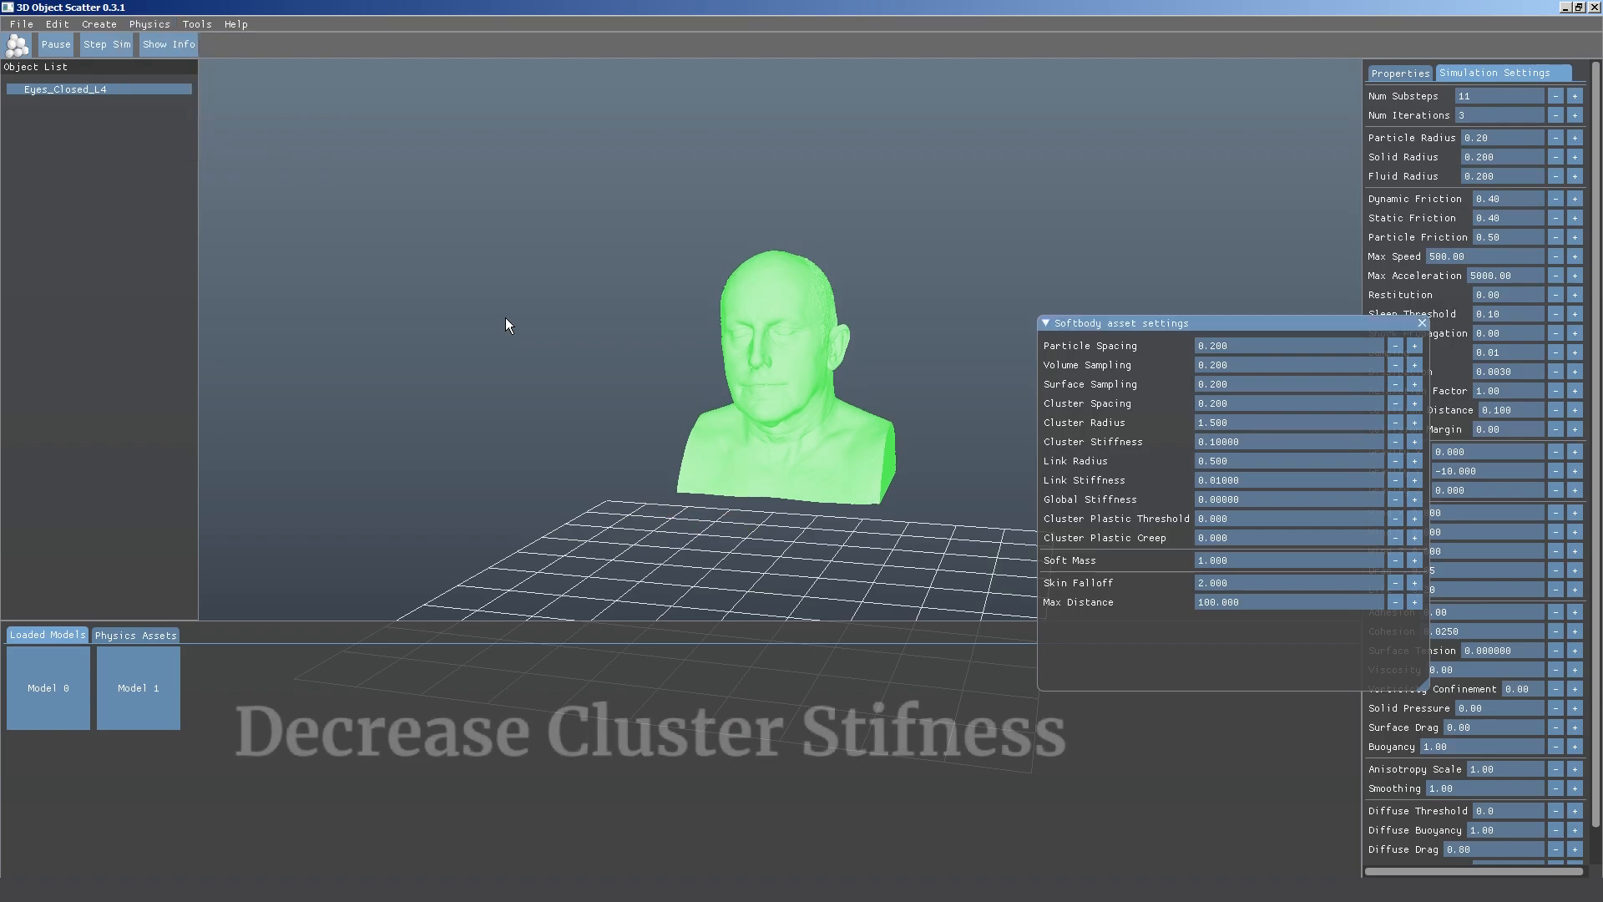
click(23, 44)
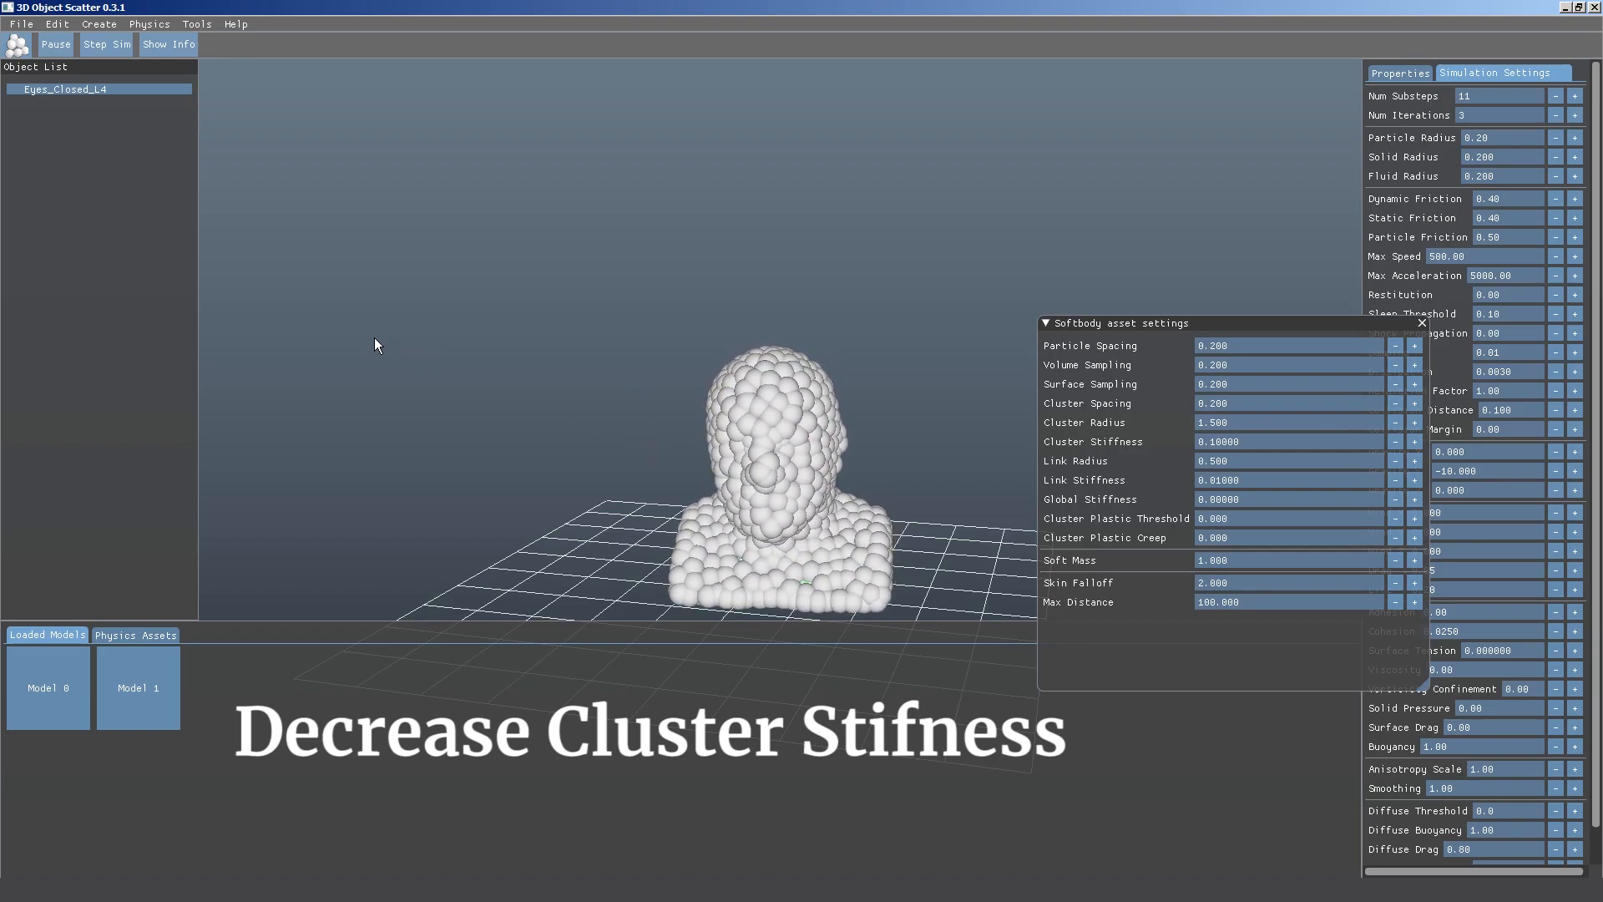
Delete the softbody bust from the scene and set the Cluster Stiffness to 0.01000 in the softbody asset settings.
click(18, 43)
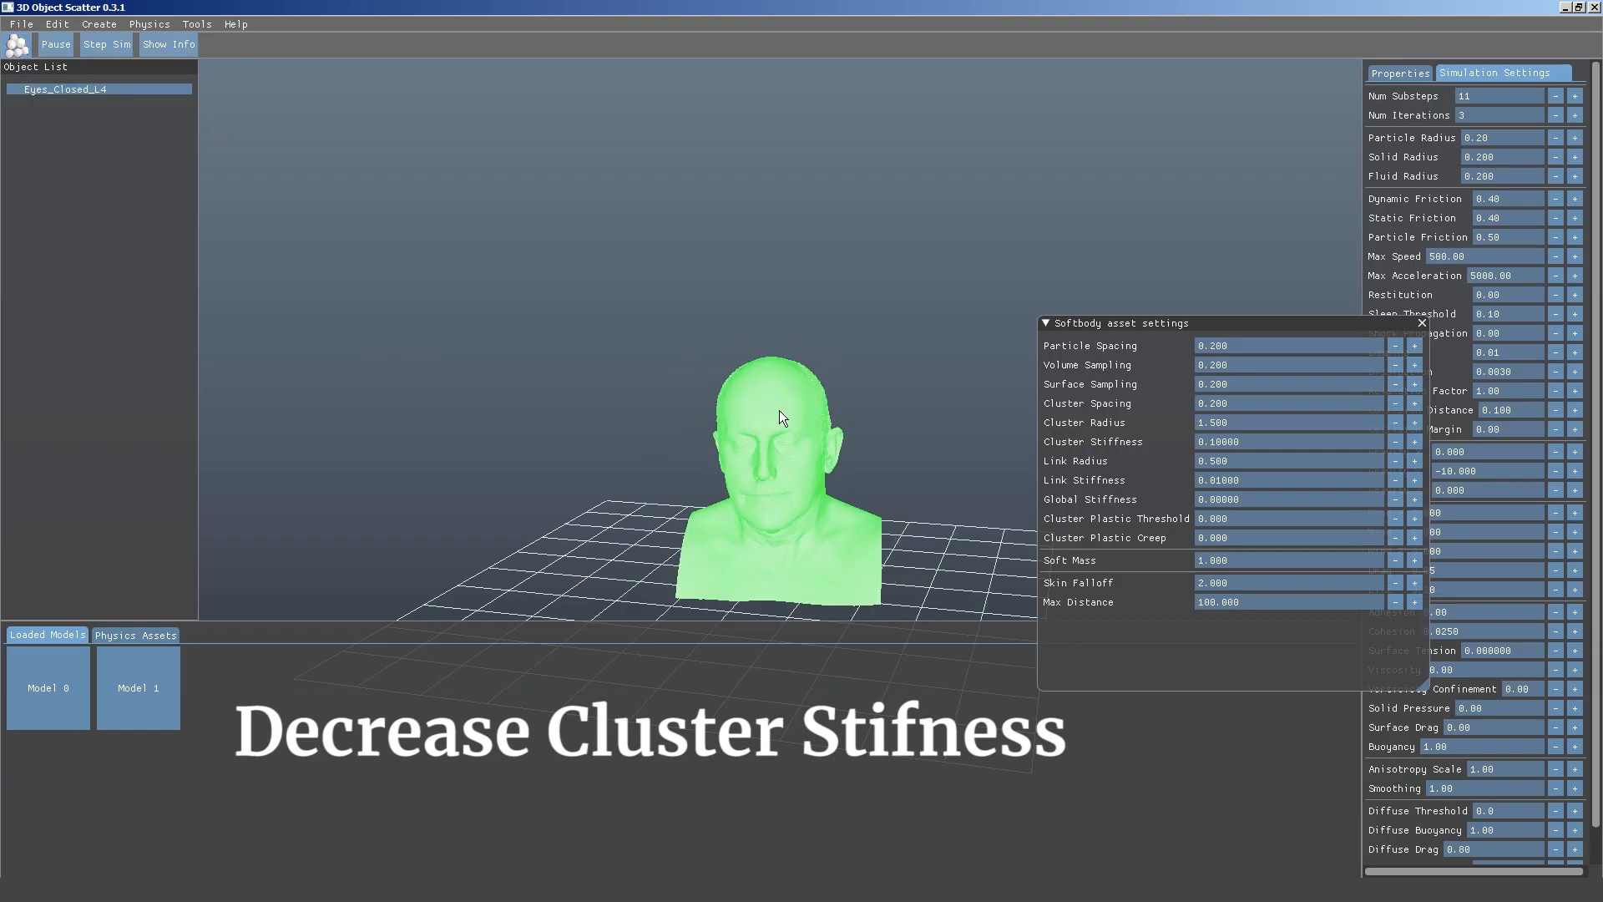
key(Delete)
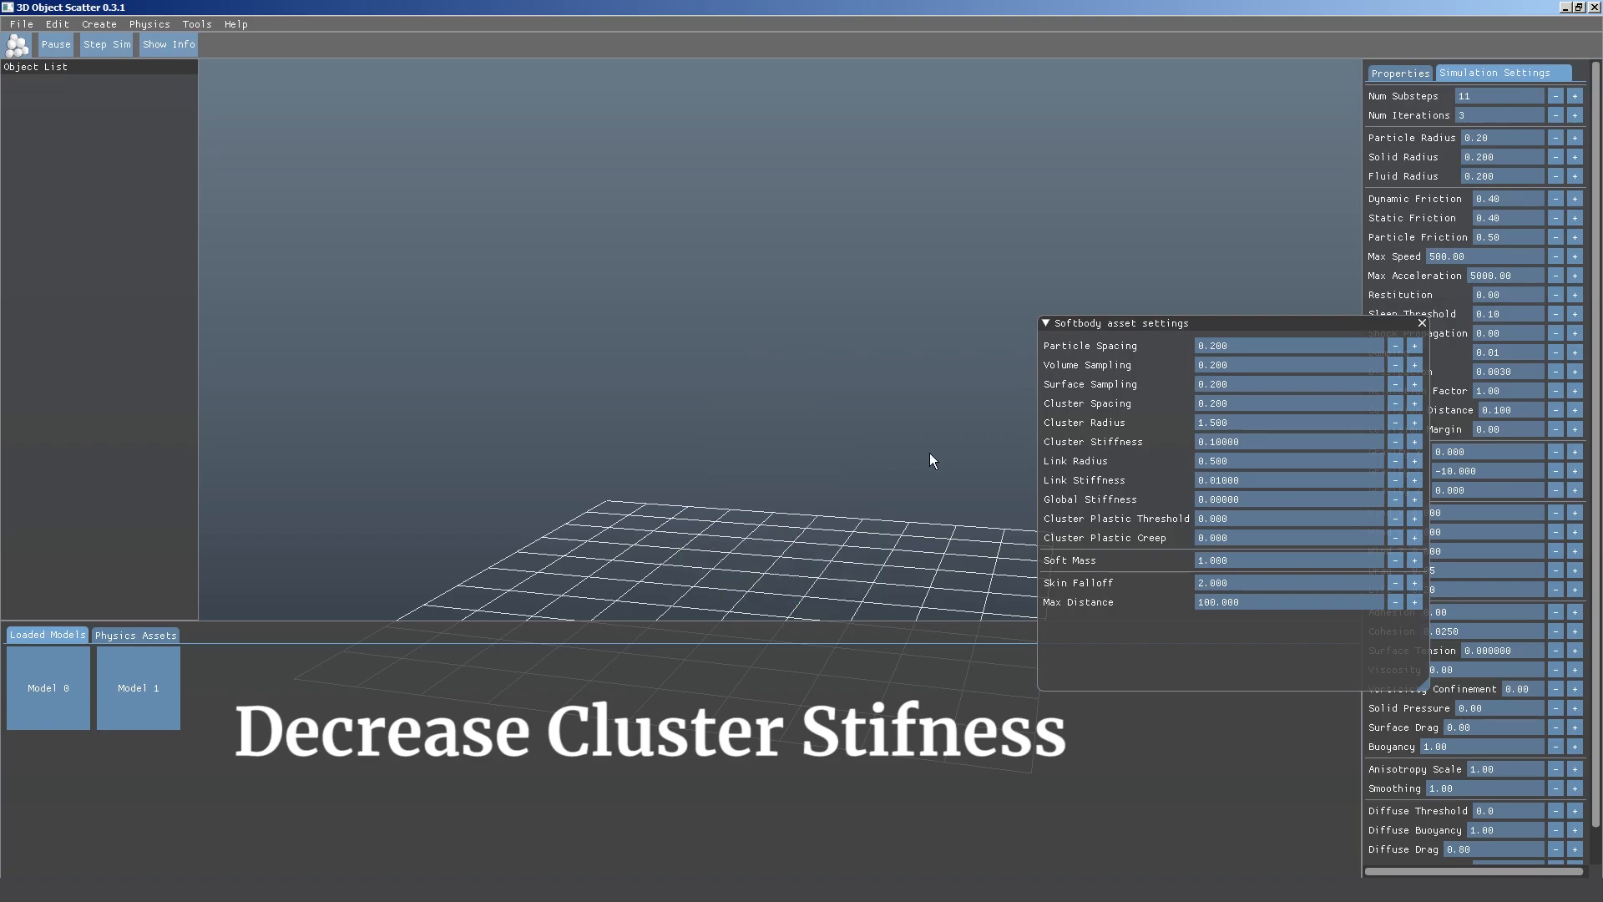
click(1237, 443)
click(1237, 442)
double_click(1262, 442)
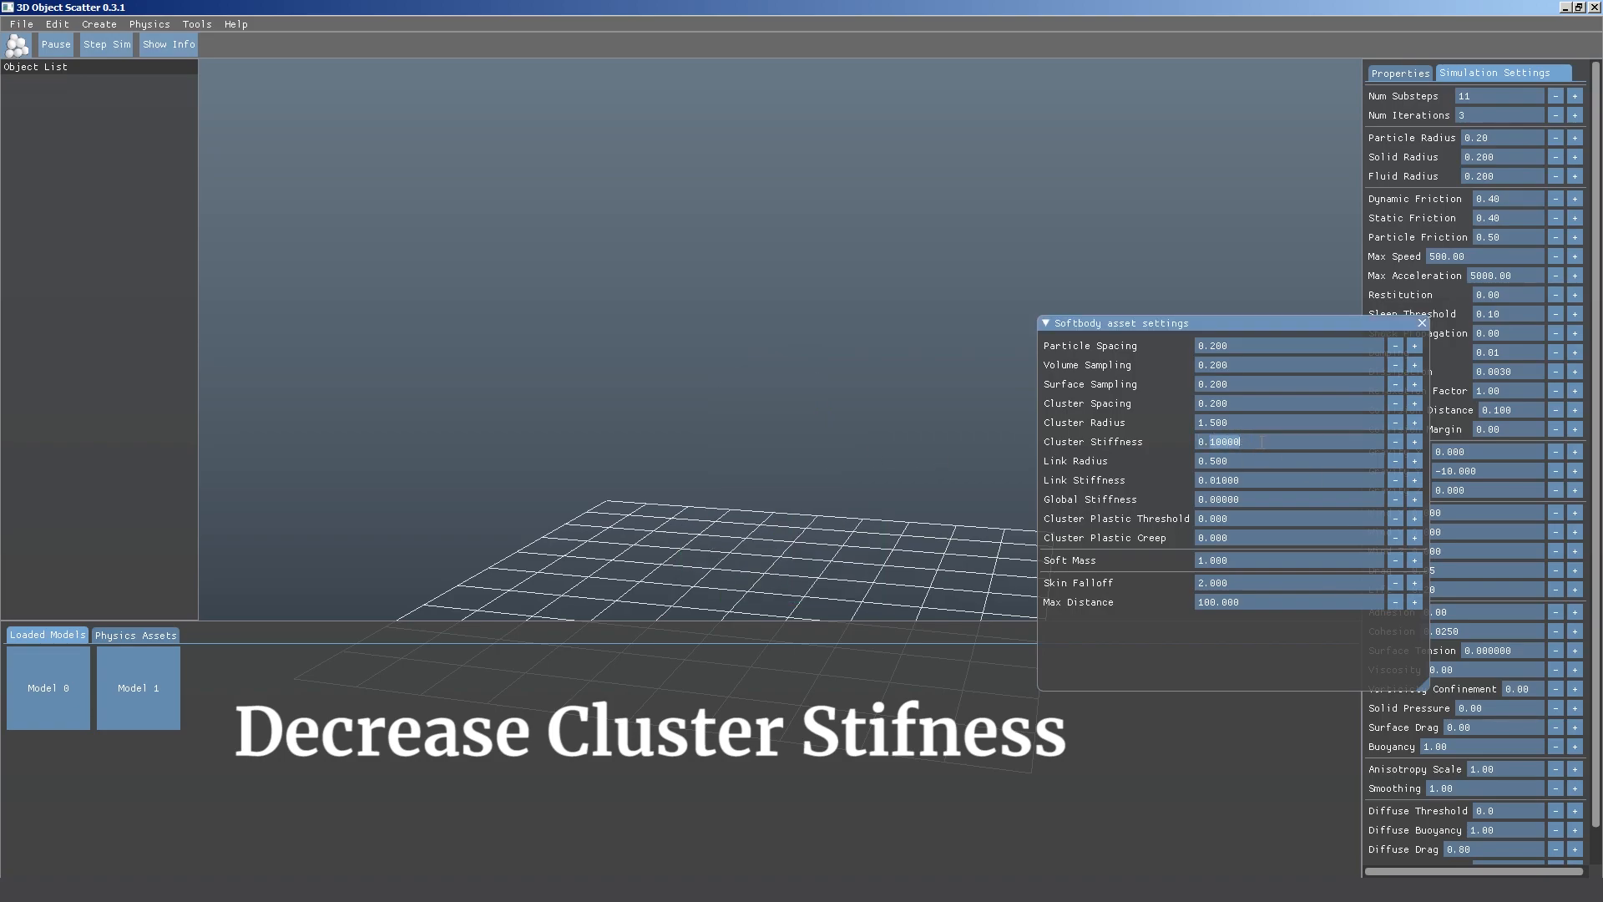
text(01000)
Place a Model 1 bust on the grid and turn it into a softbody with its simulation particles displayed.
drag(65, 676, 760, 415)
click(760, 416)
click(149, 24)
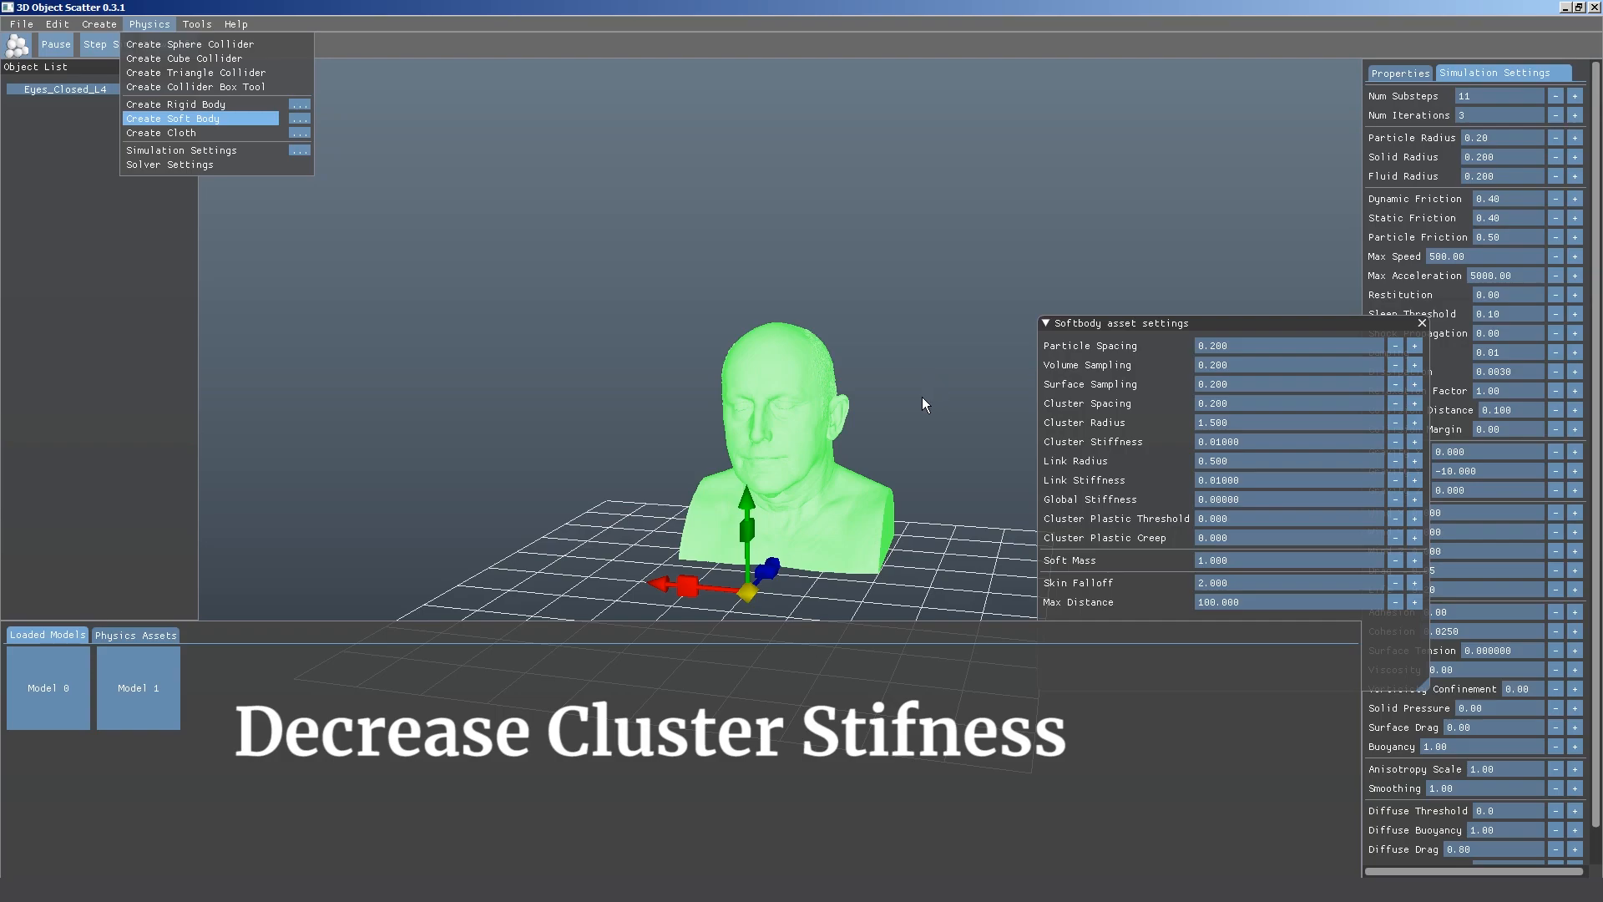
click(17, 45)
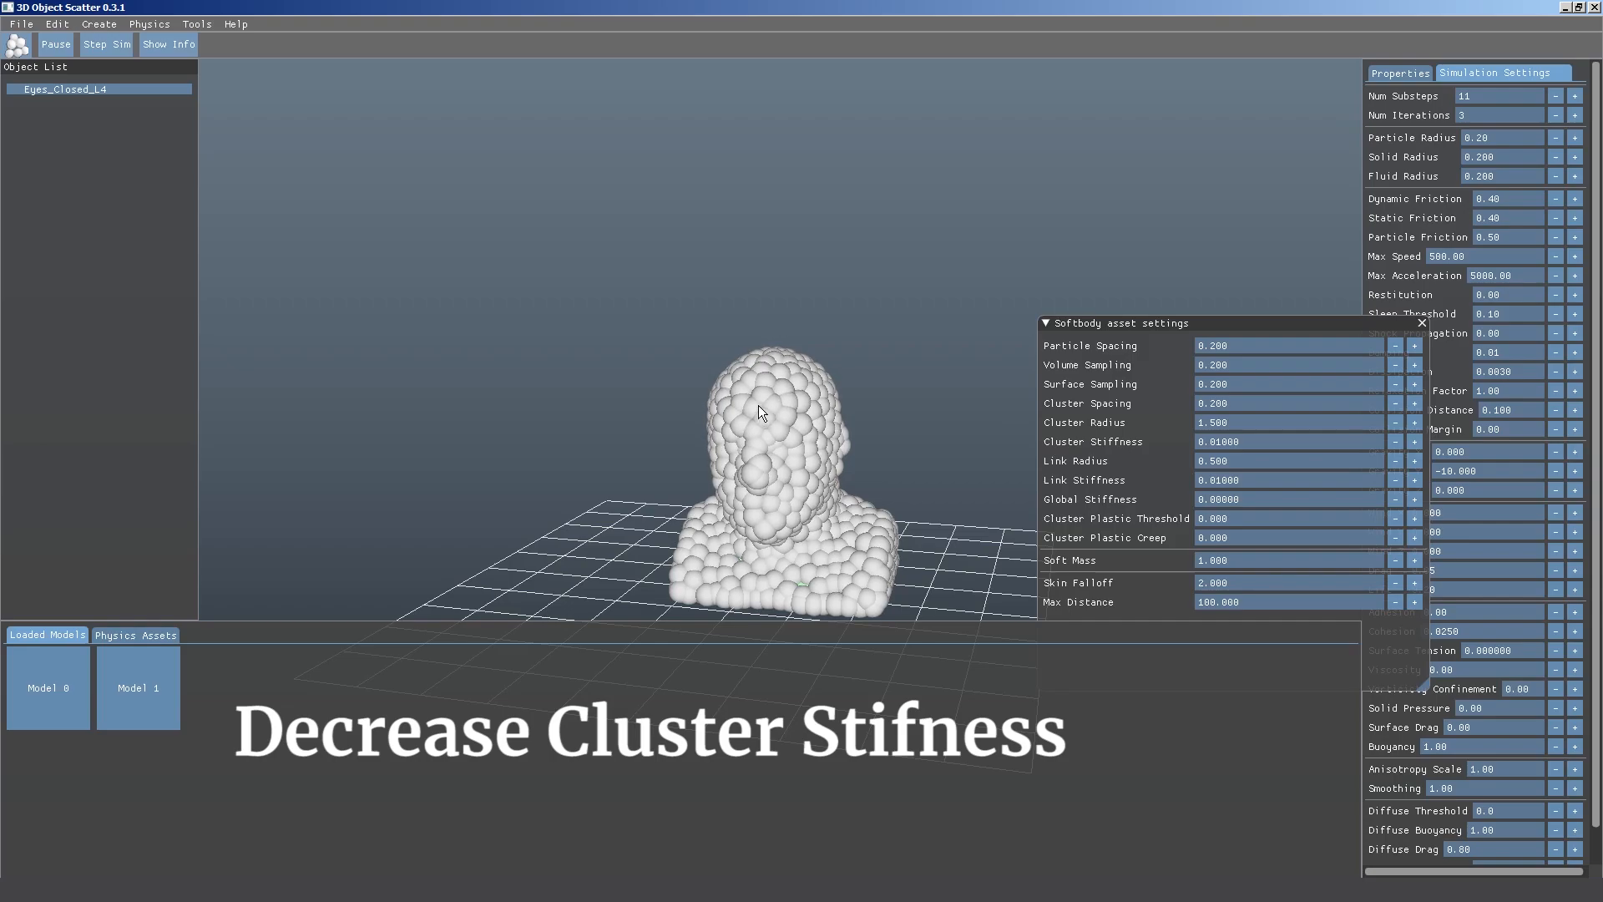
Hide the simulation particles and replace the softbody with a fresh Model 1 bust raised above the grid.
click(10, 53)
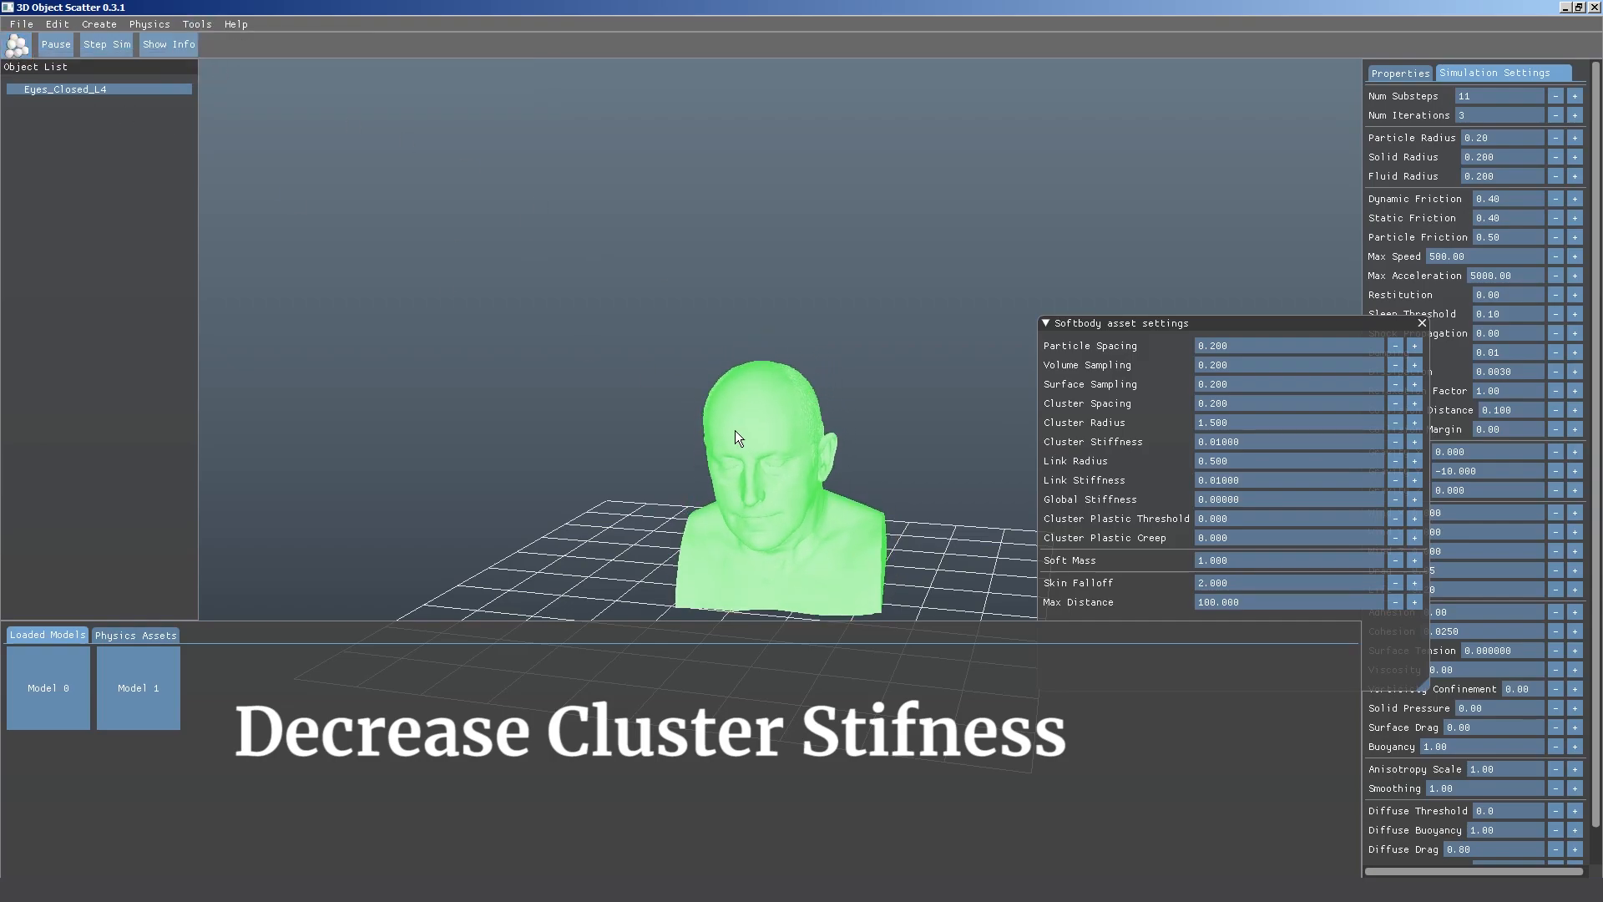
click(112, 660)
drag(112, 659, 744, 558)
drag(141, 679, 748, 447)
click(741, 350)
Set the Cluster Stiffness to 0.00100 and turn the raised bust into a softbody.
click(943, 439)
double_click(1229, 442)
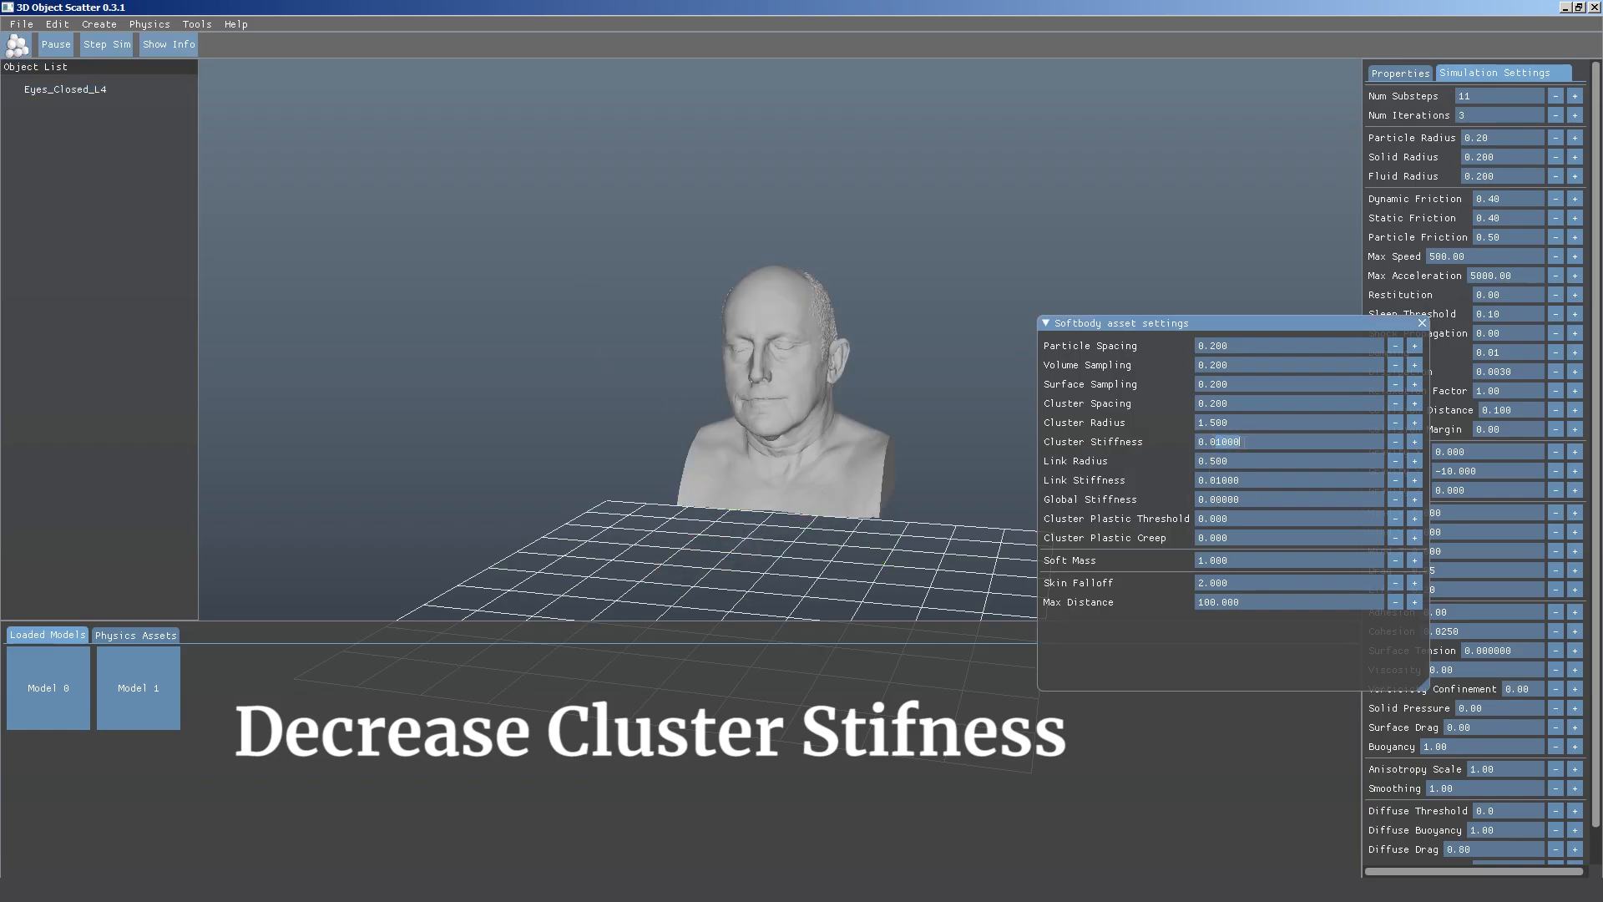
click(743, 390)
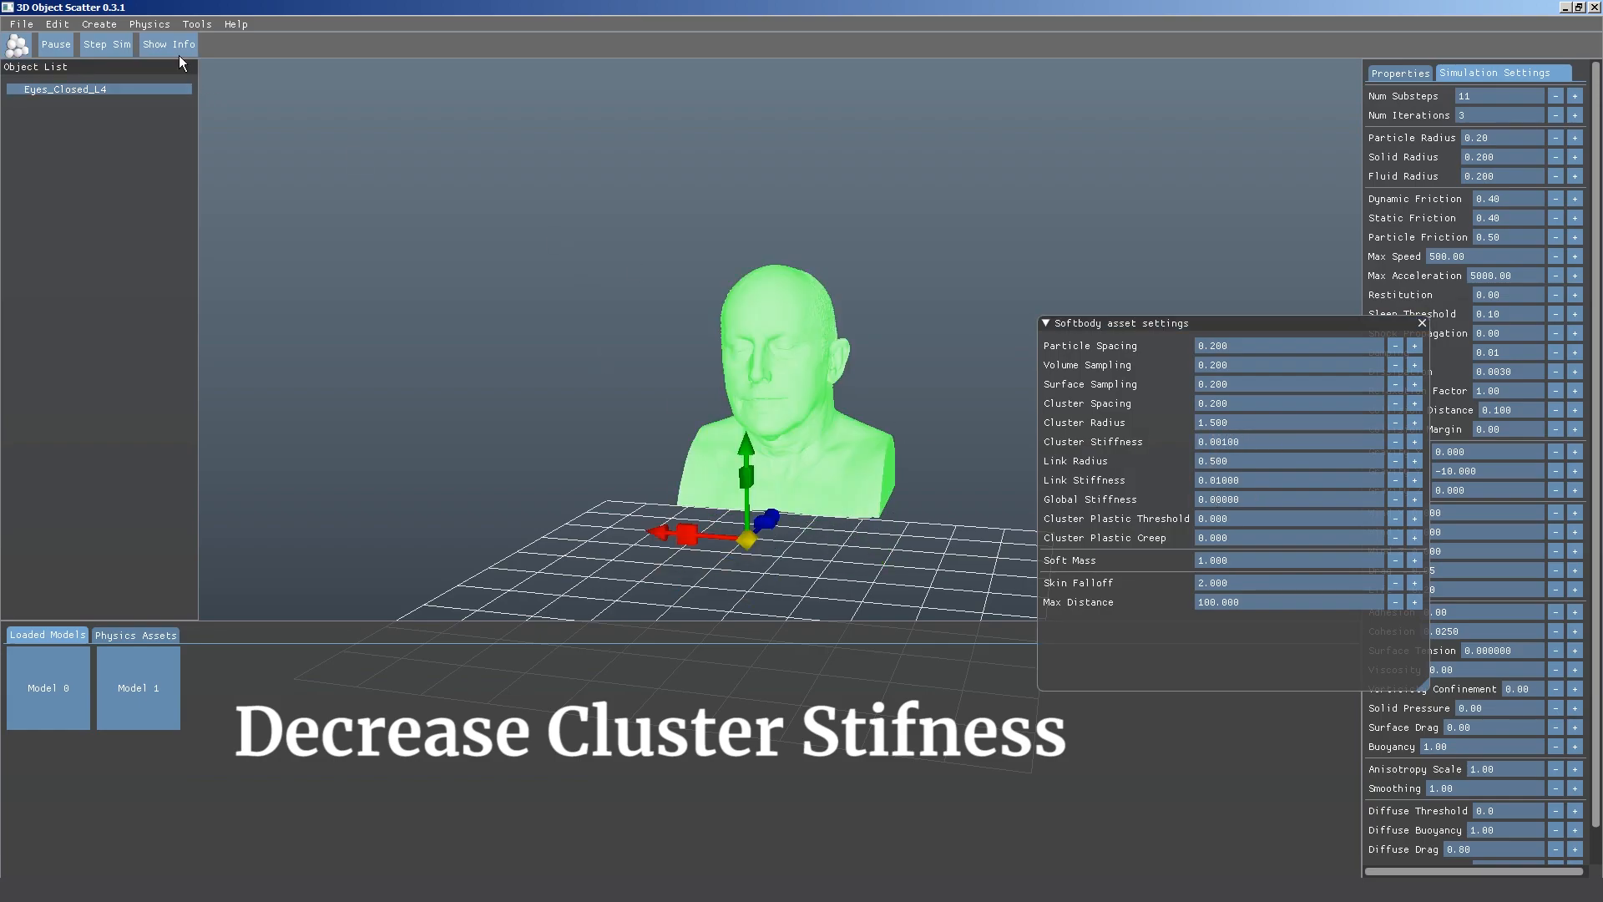
click(162, 25)
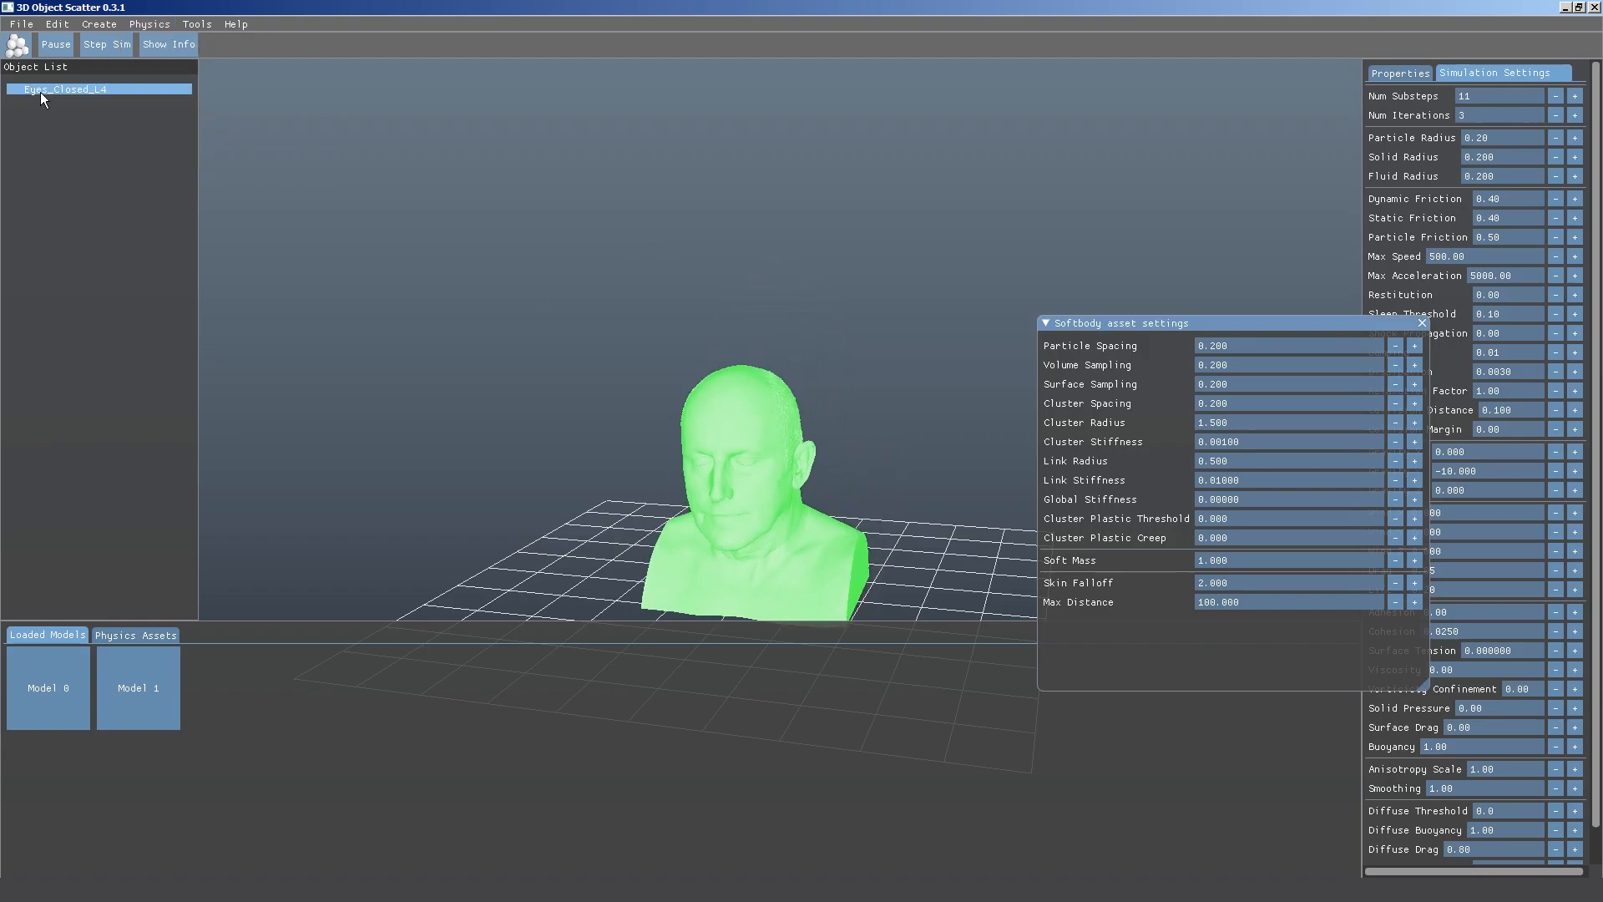
Display the simulation particles and pull the softbody bust around the grid to stretch it.
click(20, 46)
click(18, 46)
click(197, 25)
click(206, 58)
drag(751, 379, 860, 257)
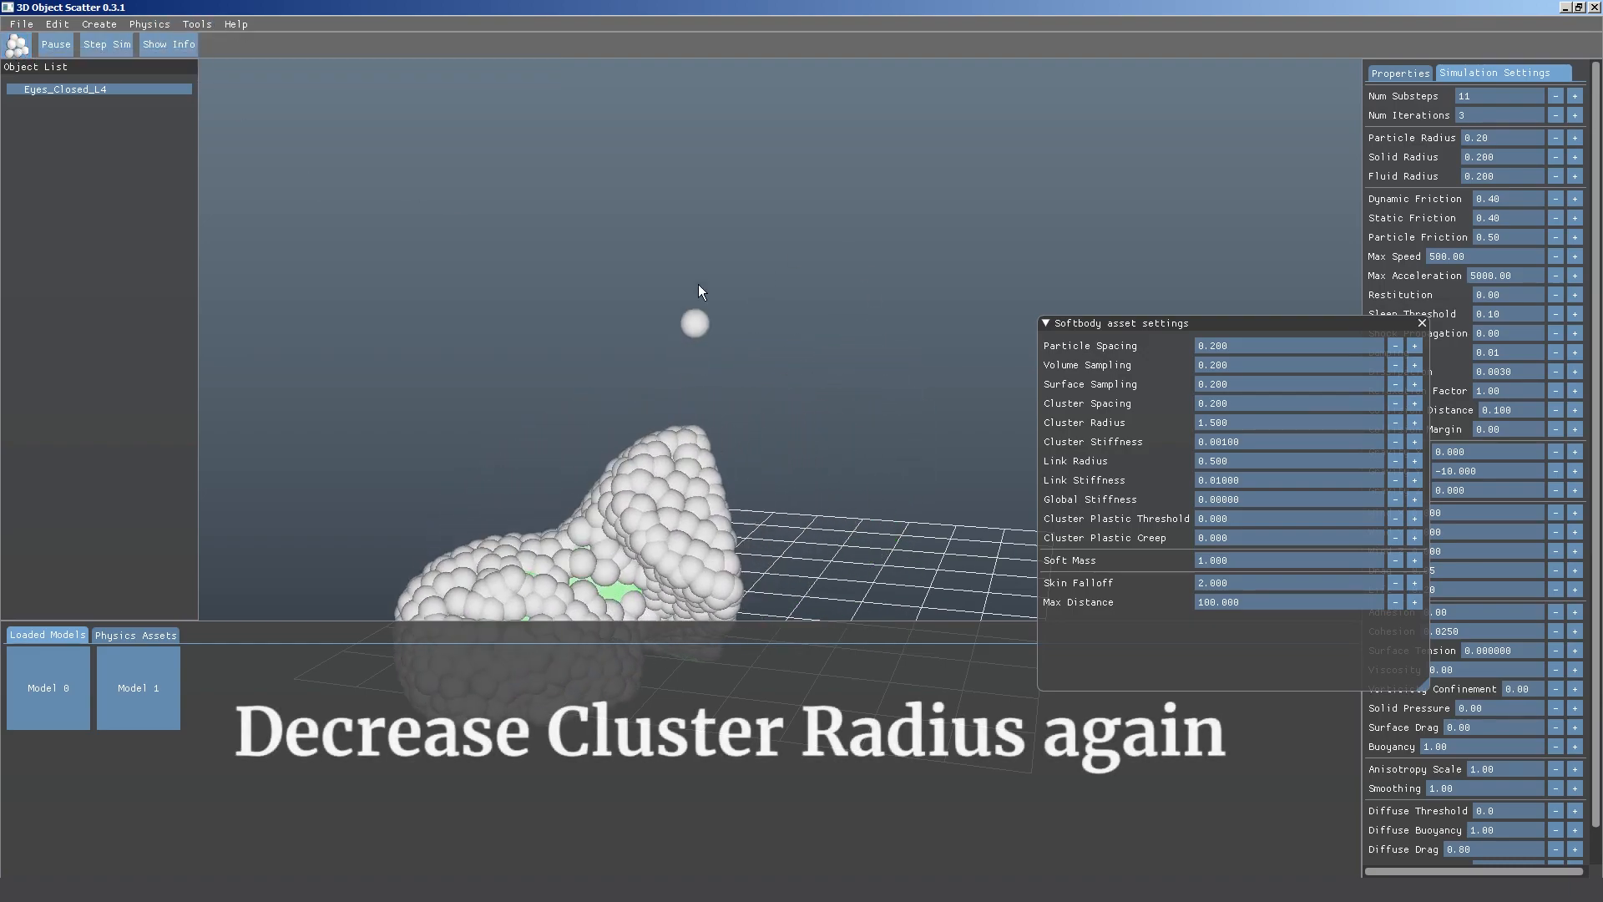
Create a second softbody bust from physics Asset 4 and return to the mesh display.
click(150, 668)
click(135, 634)
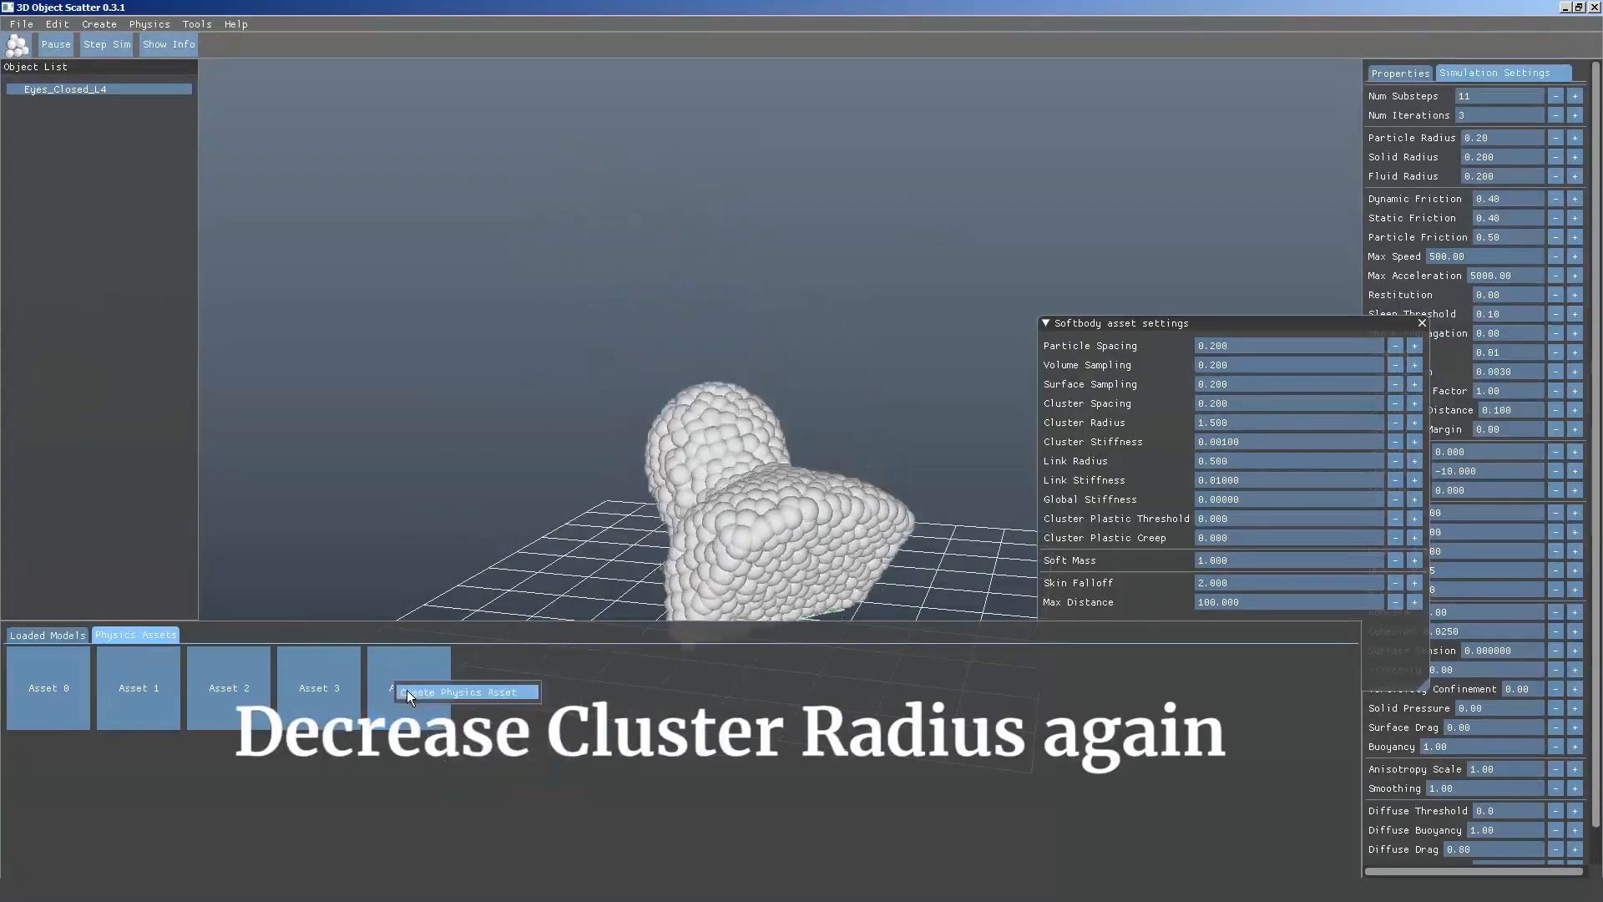
click(67, 633)
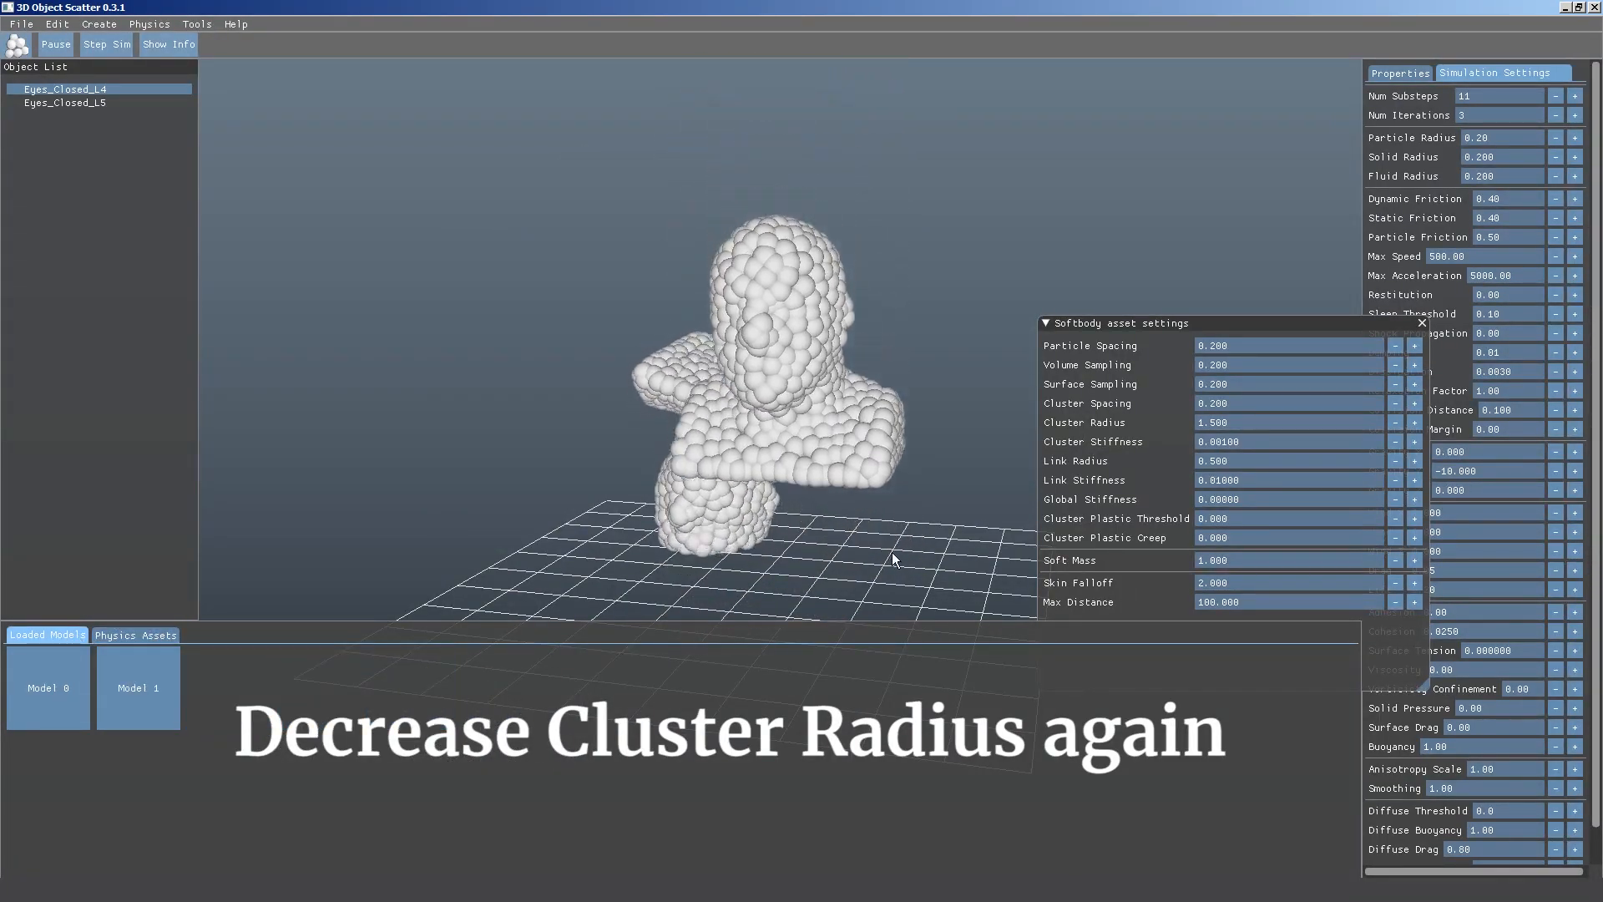
click(19, 45)
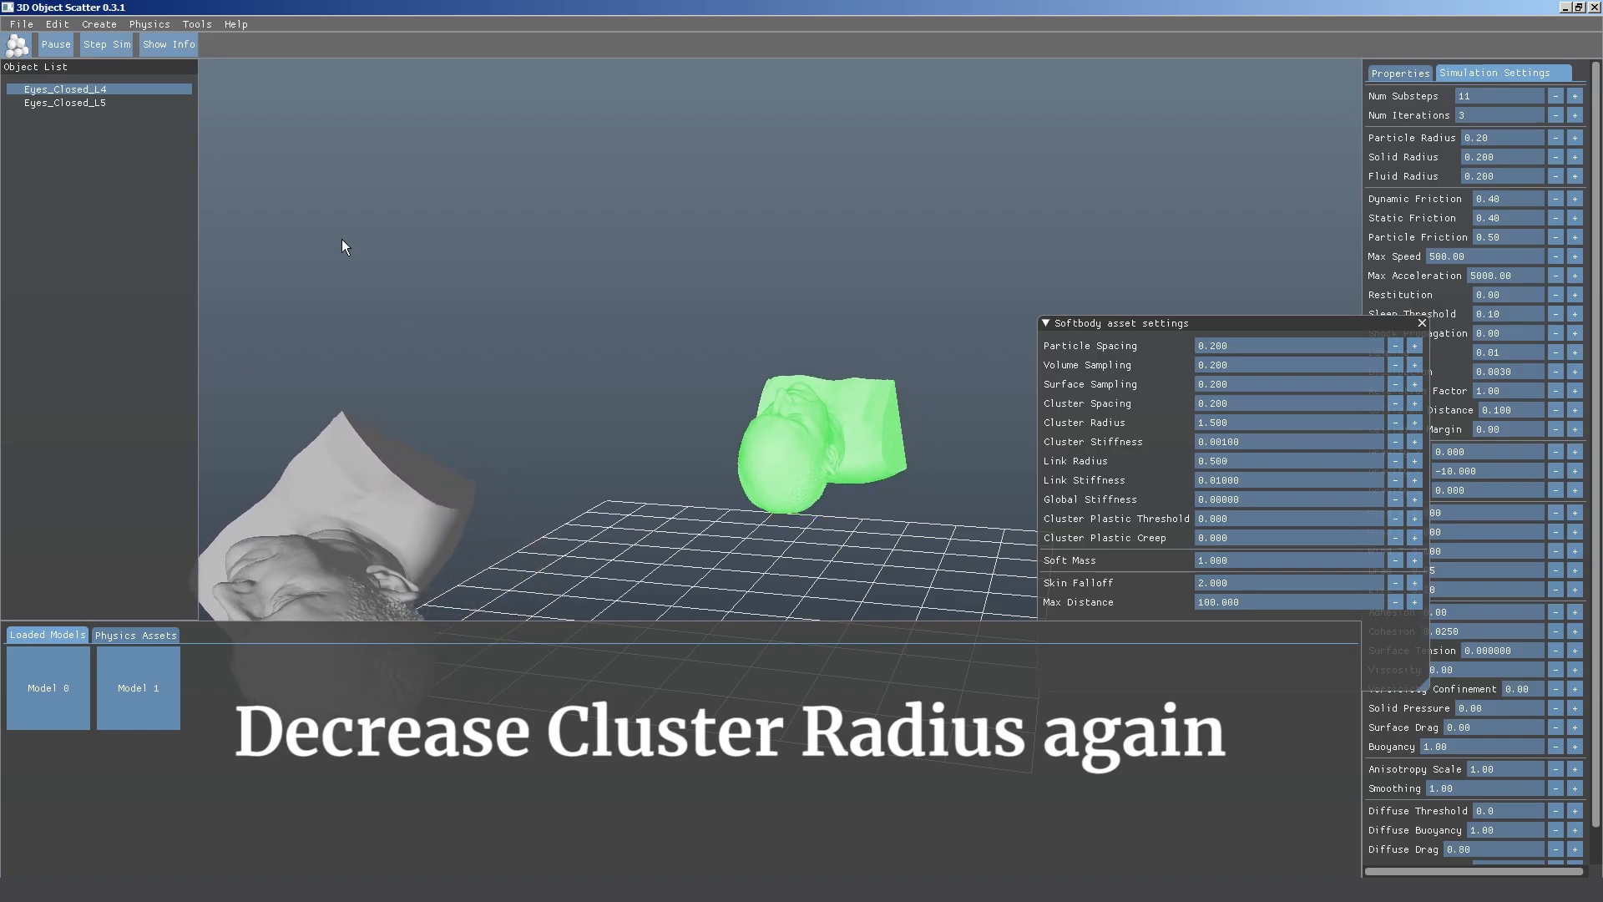
Delete both busts, Eyes_Closed_L5 and Eyes_Closed_L4, from the scene.
click(92, 104)
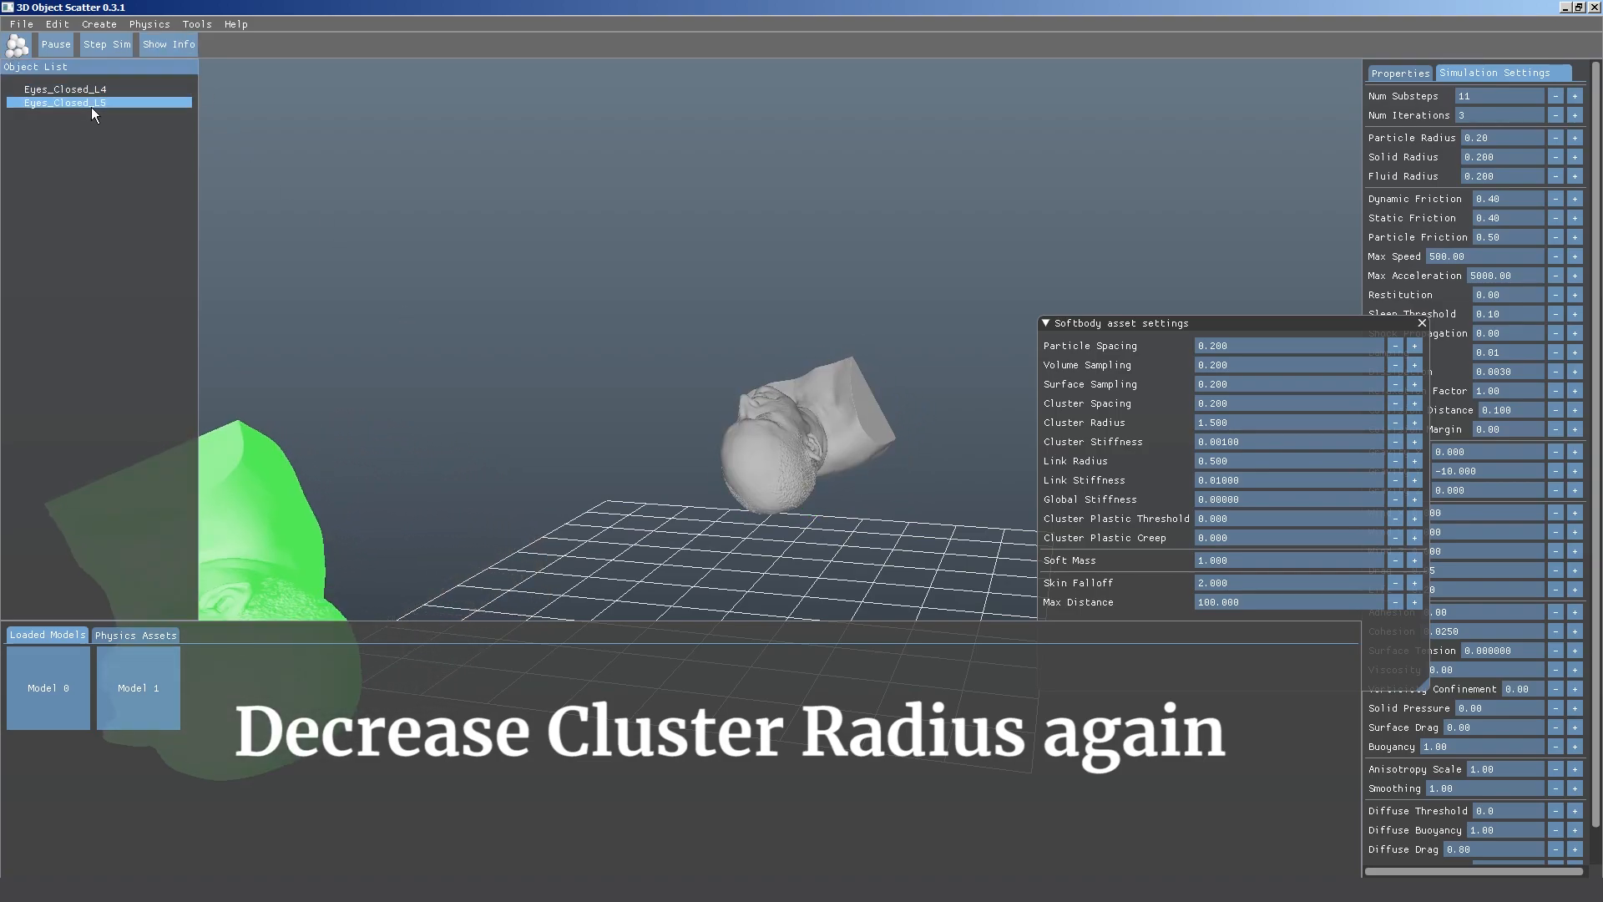
key(Delete)
click(93, 89)
key(Delete)
Place a Model 1 bust raised above the grid and set the Cluster Radius to 1.200.
click(138, 686)
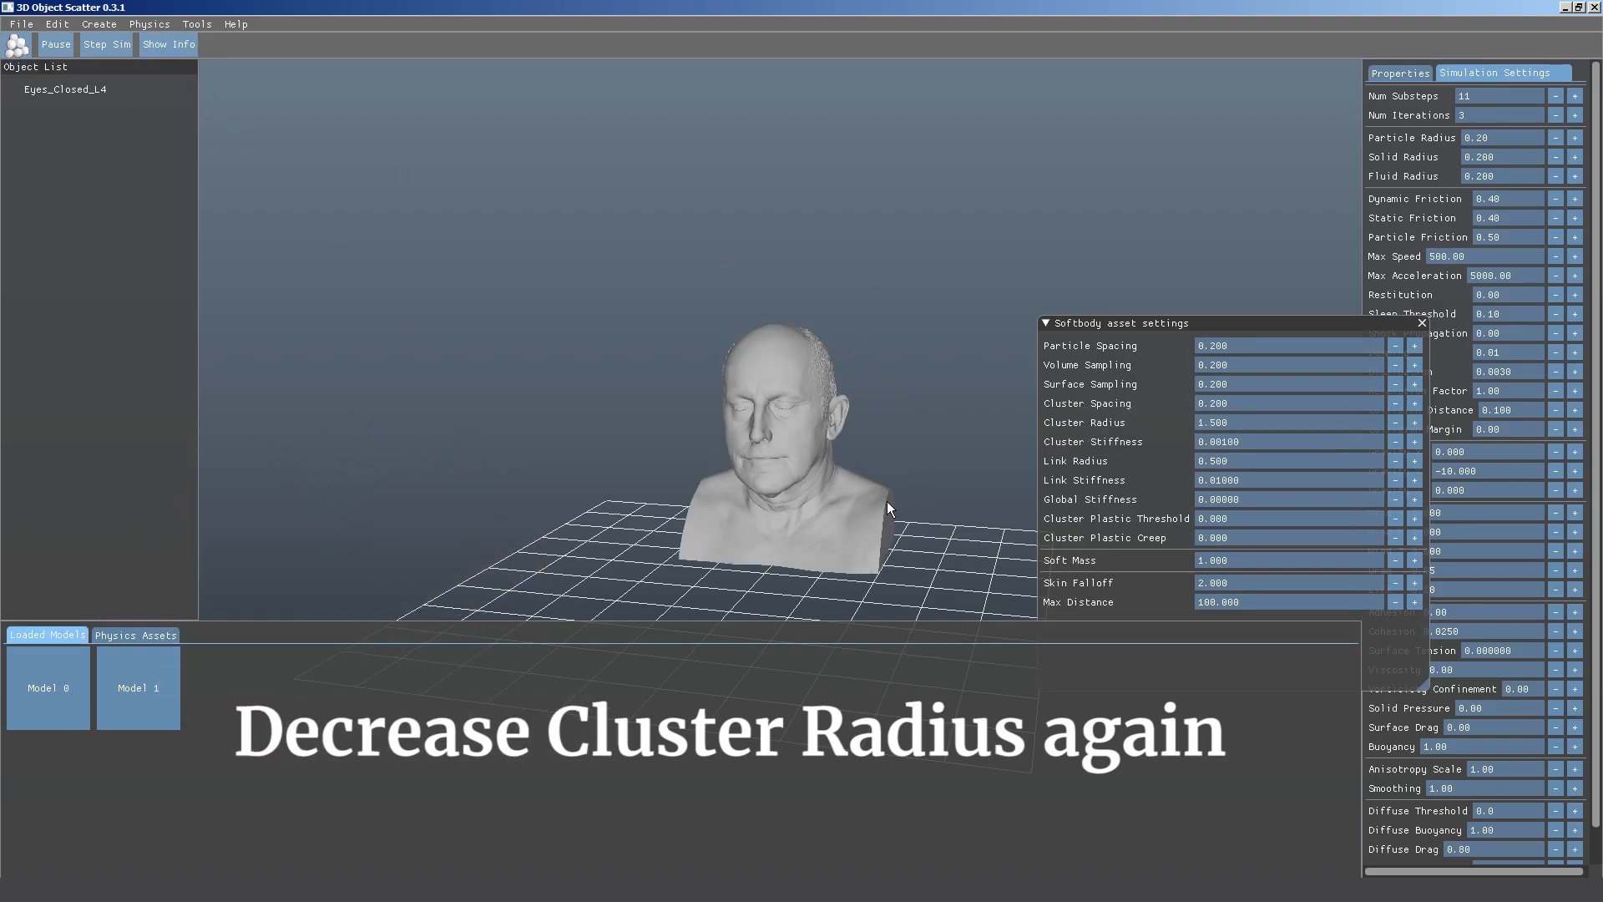
click(795, 428)
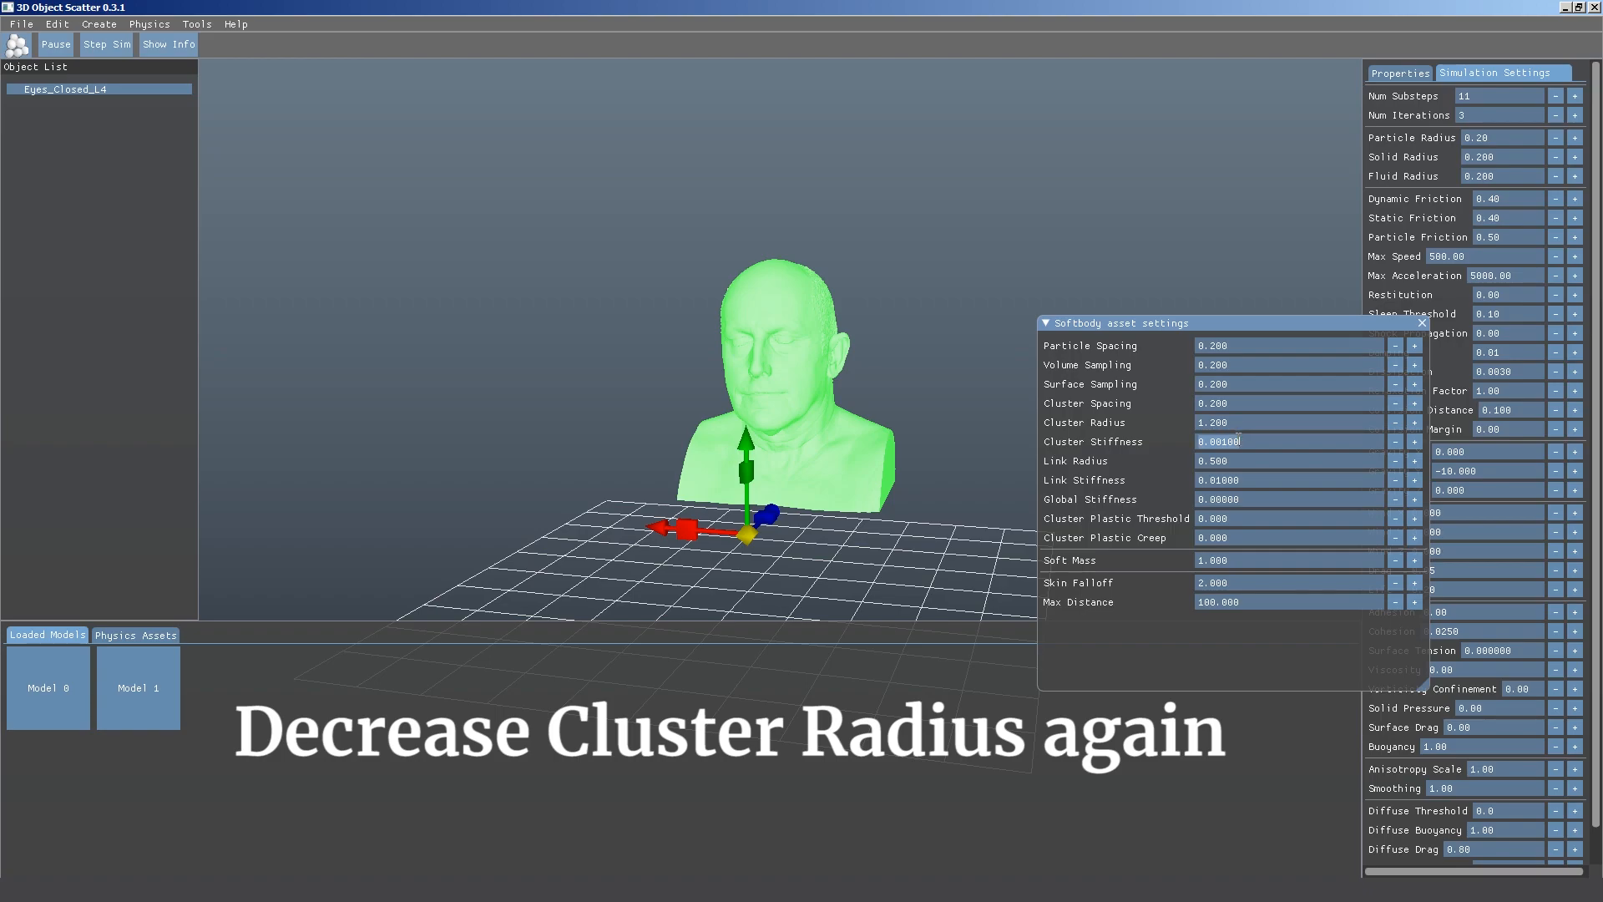
key(Tab)
click(827, 335)
Set the Cluster Radius to 1.000, keeping the Cluster Spacing at 0.200, and turn the raised bust into a softbody.
click(172, 24)
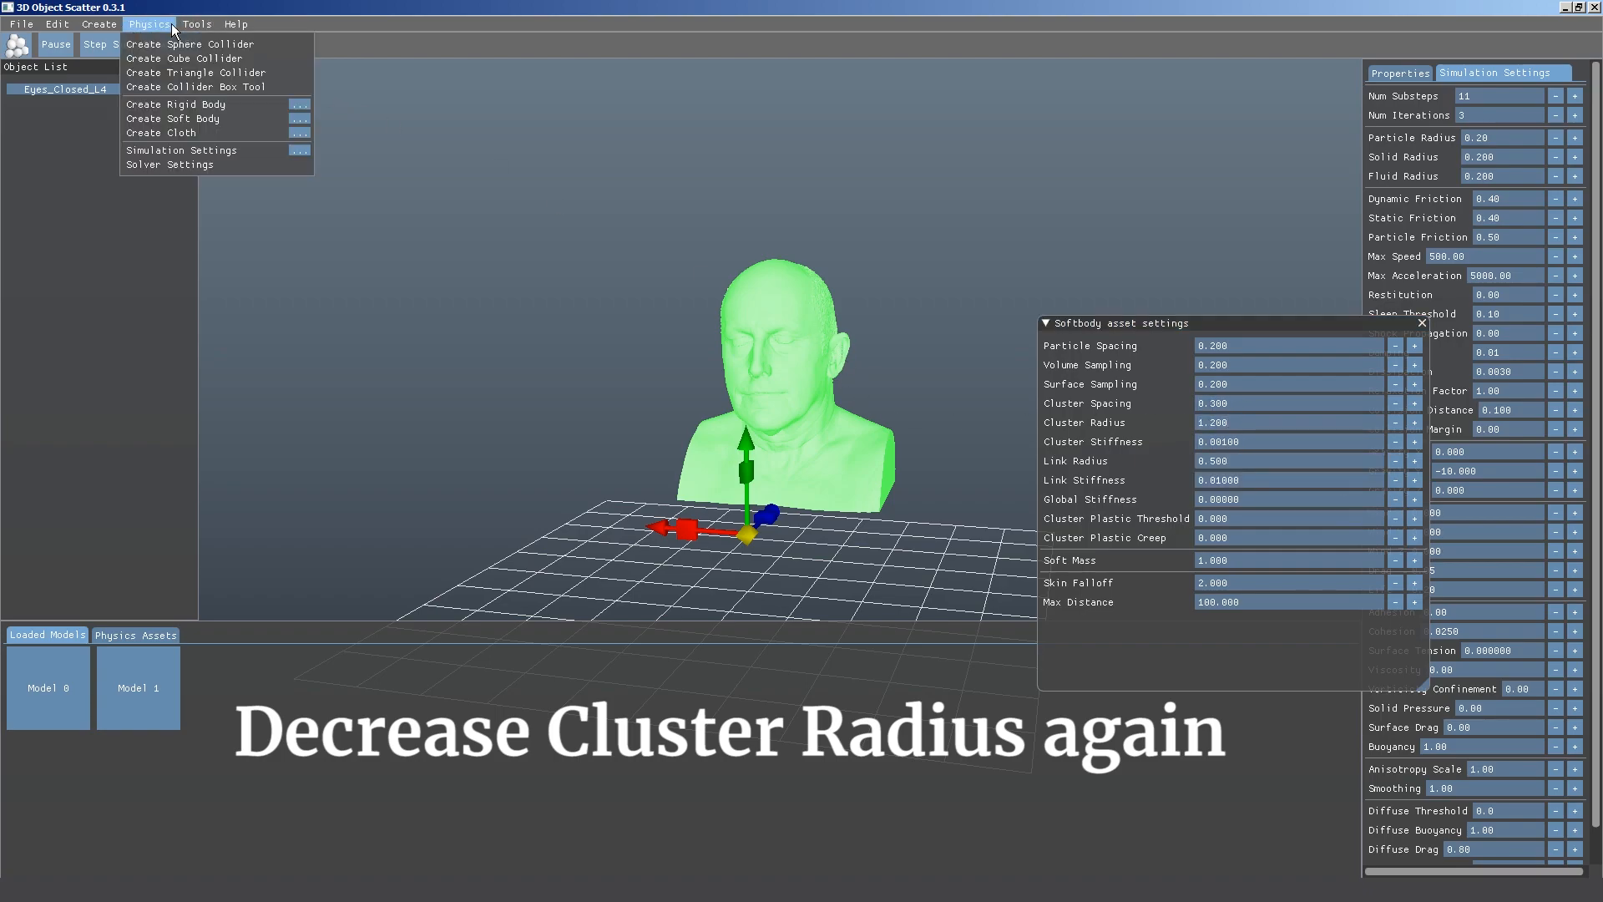
click(1263, 451)
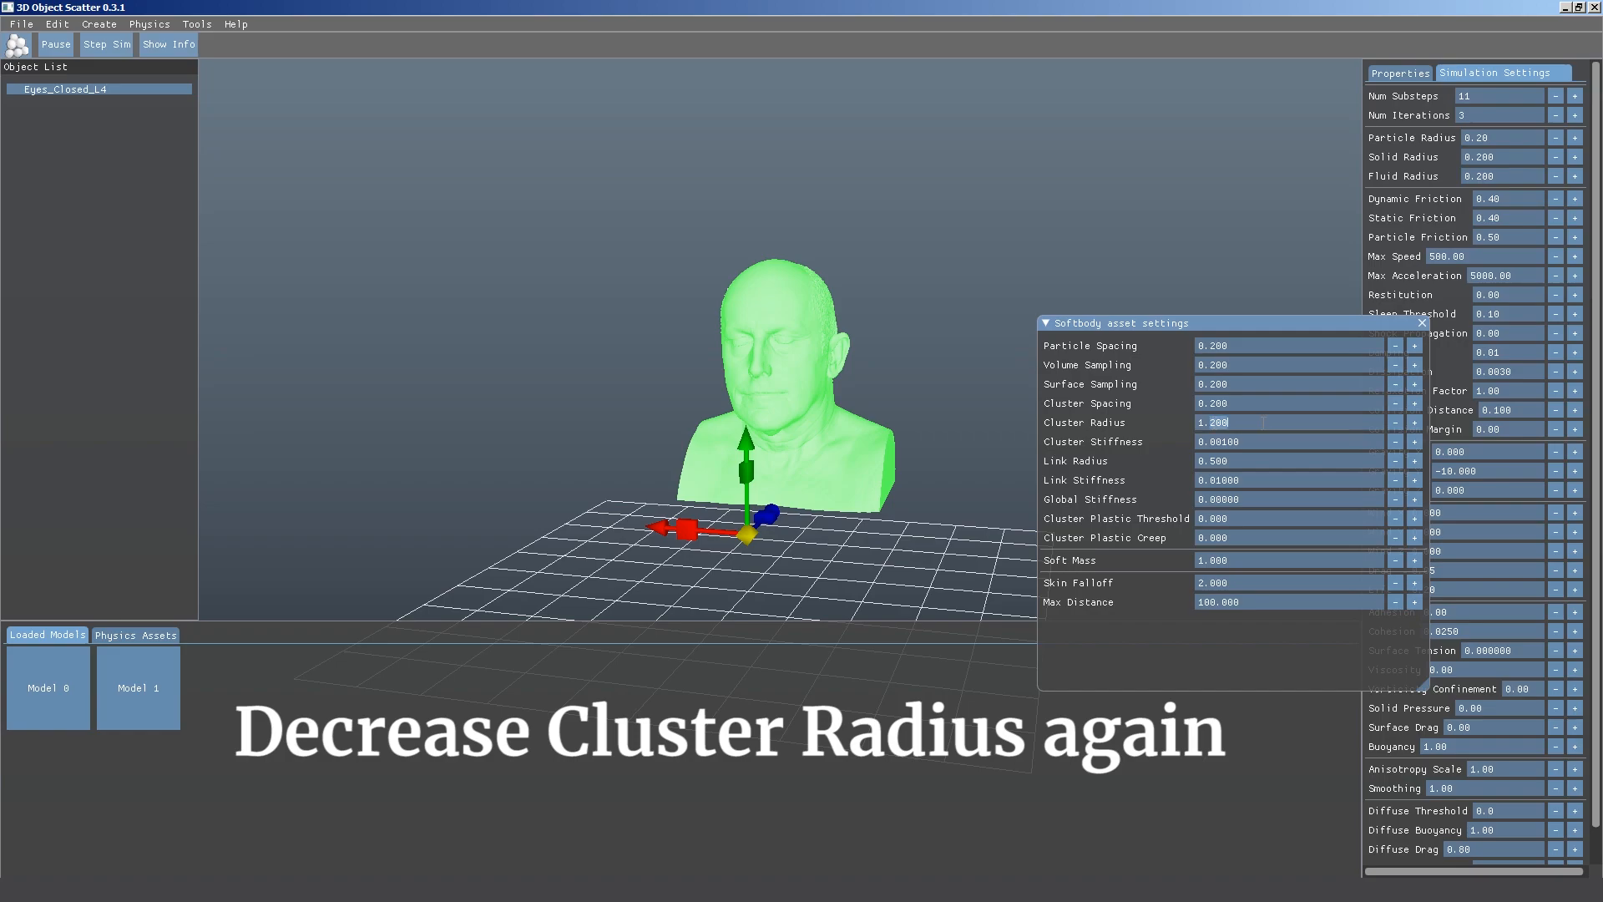
click(151, 24)
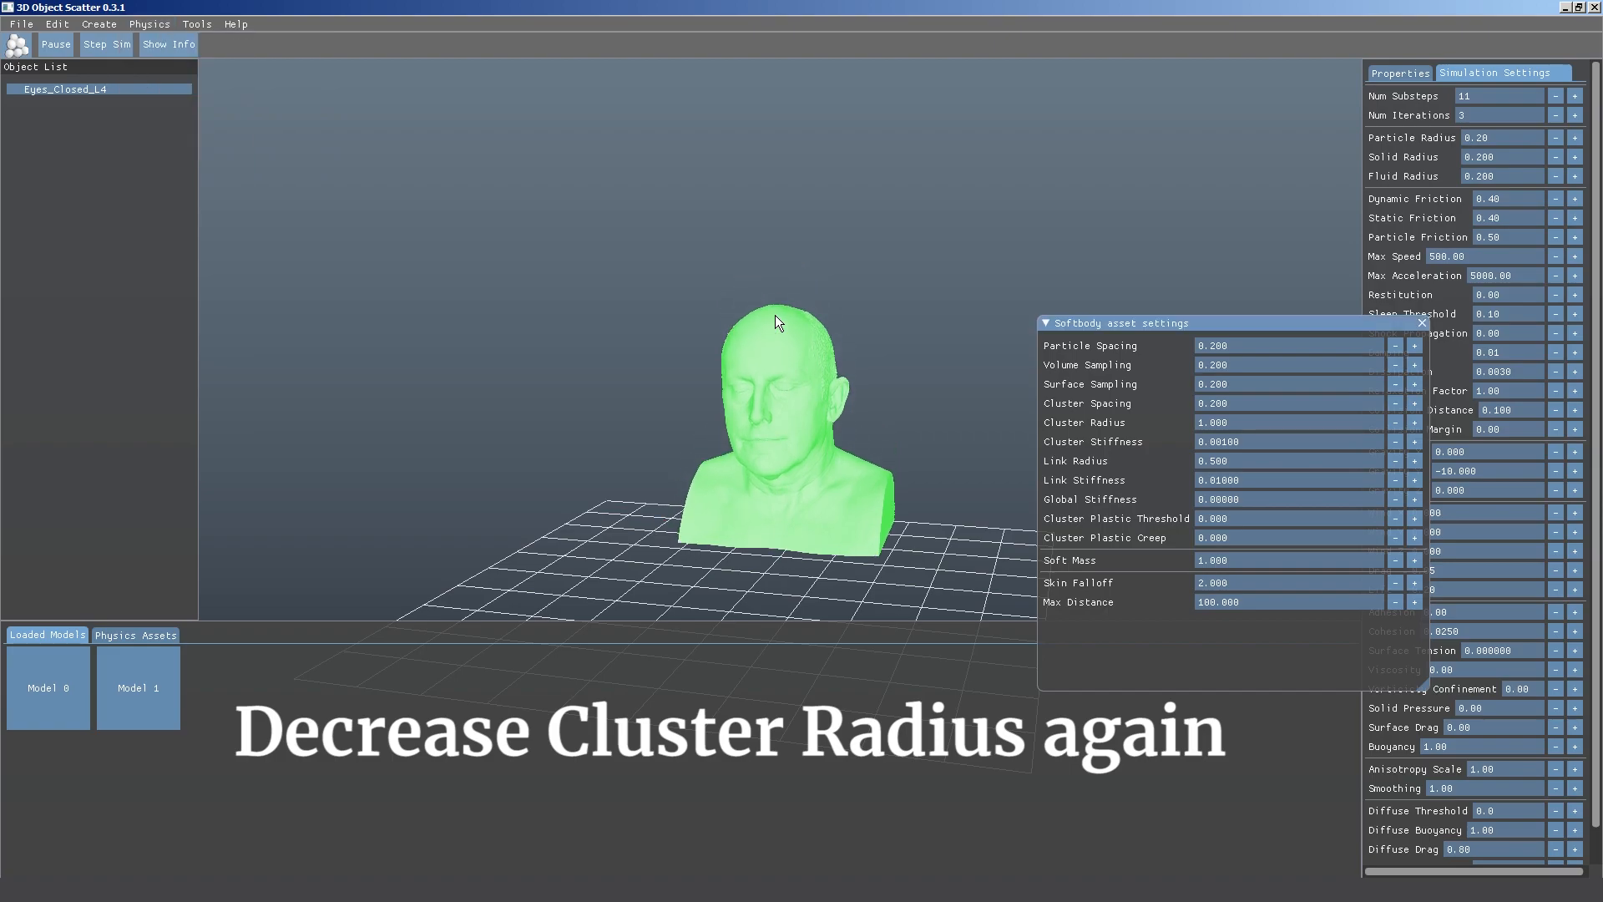
Deselect the softbody bust and pull it around the grid, switching the particle display on and off.
click(723, 343)
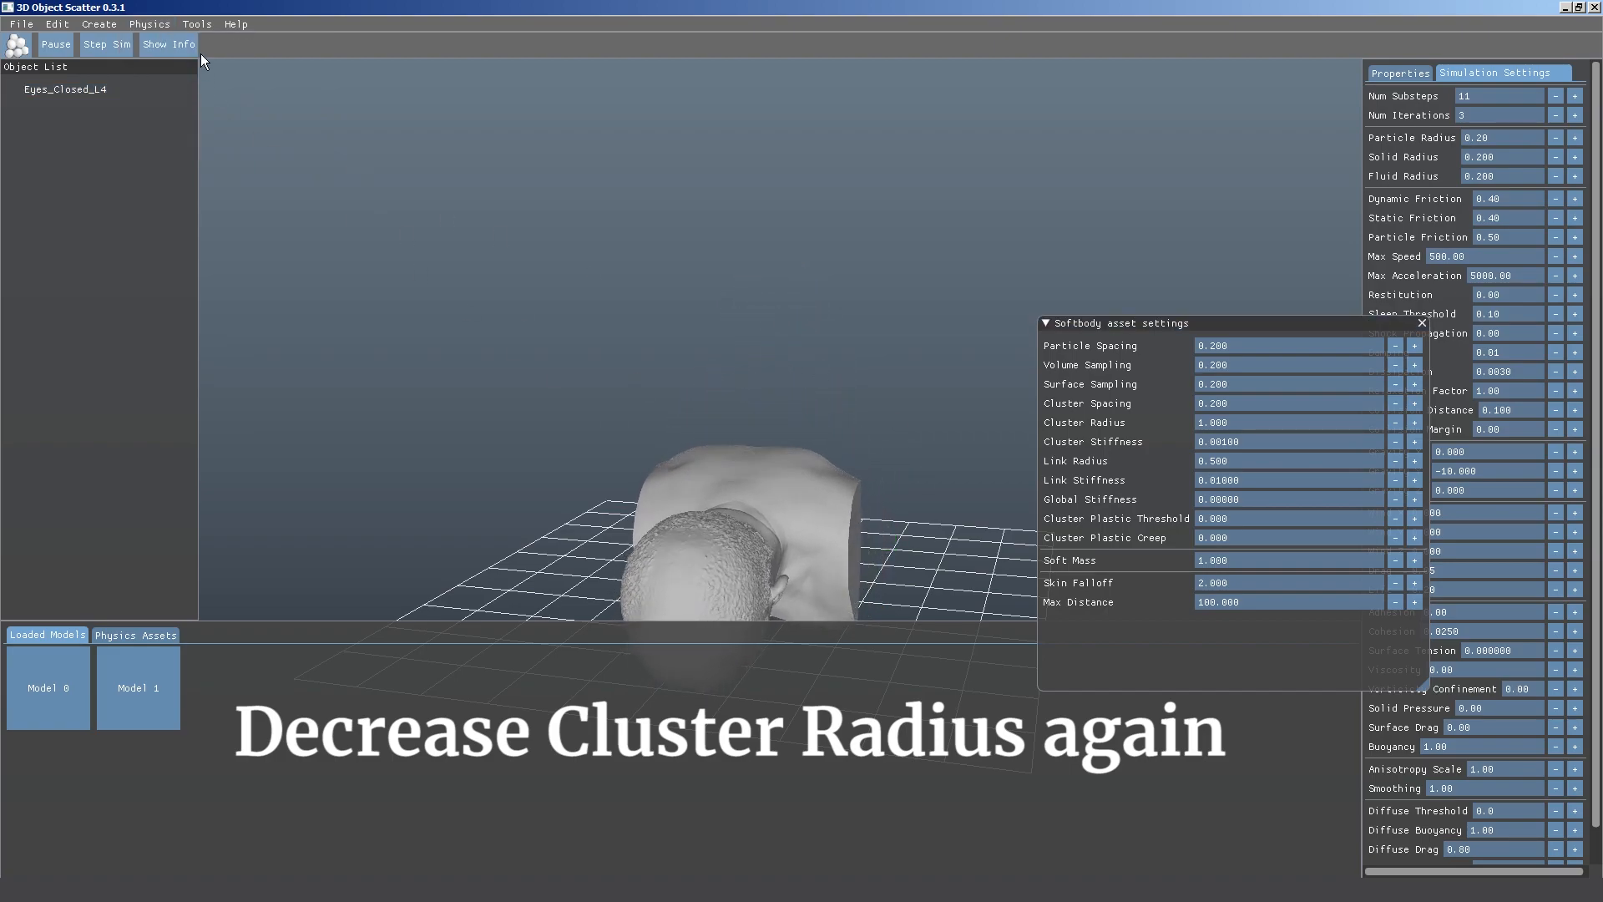
drag(750, 524, 688, 513)
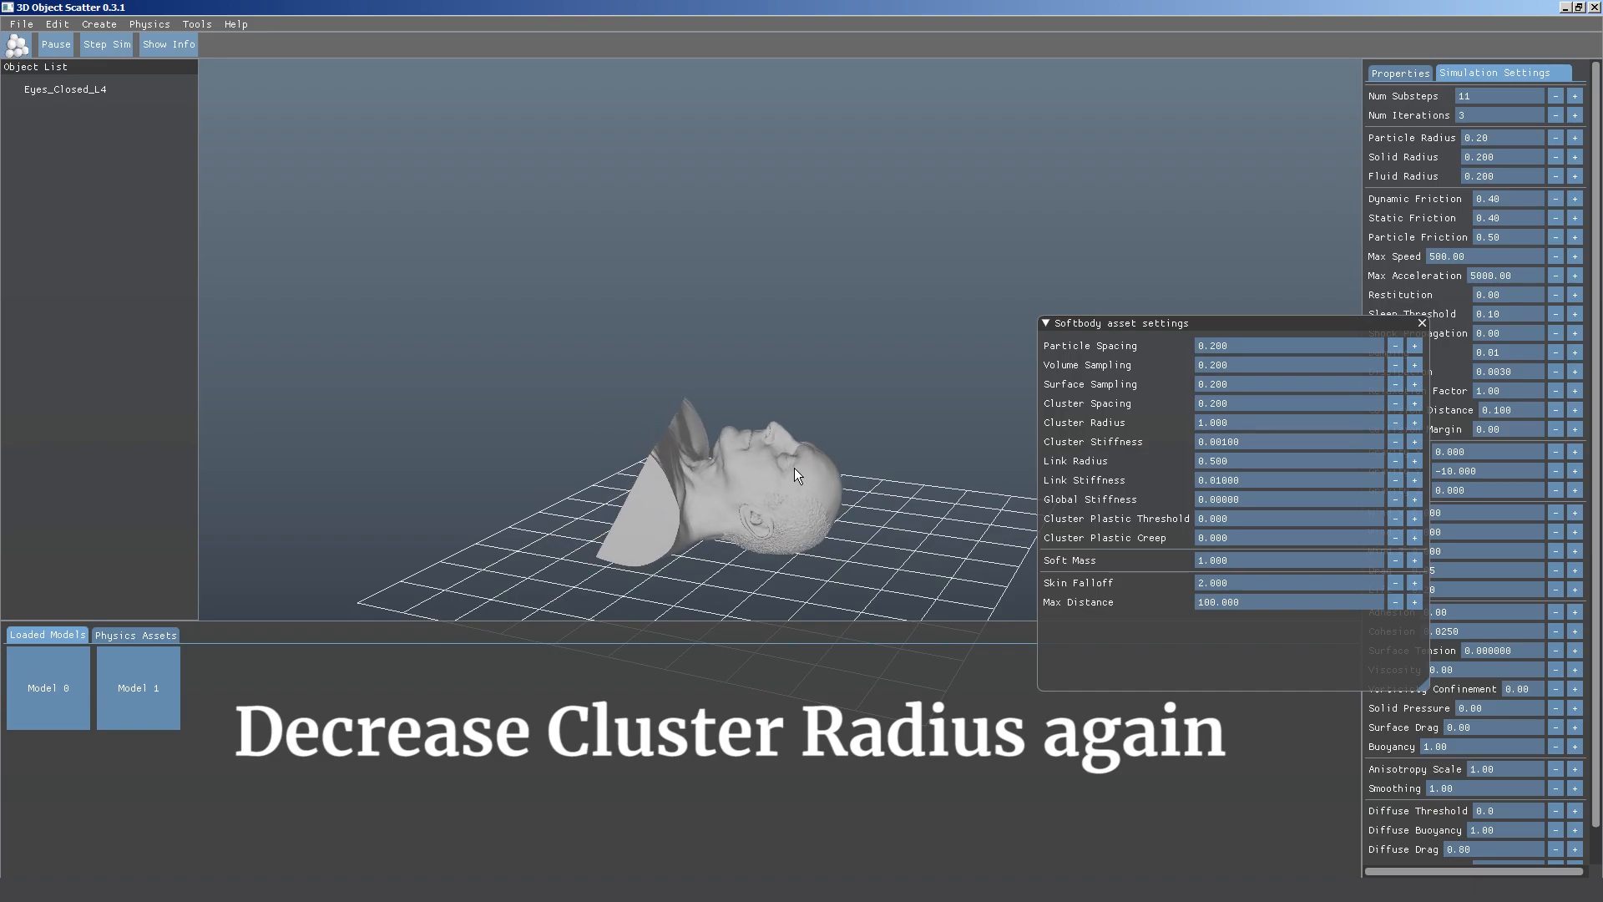
click(20, 57)
click(20, 57)
drag(746, 509, 750, 599)
Create two more softbody busts from physics Asset 5 so they fall onto the first one.
click(140, 637)
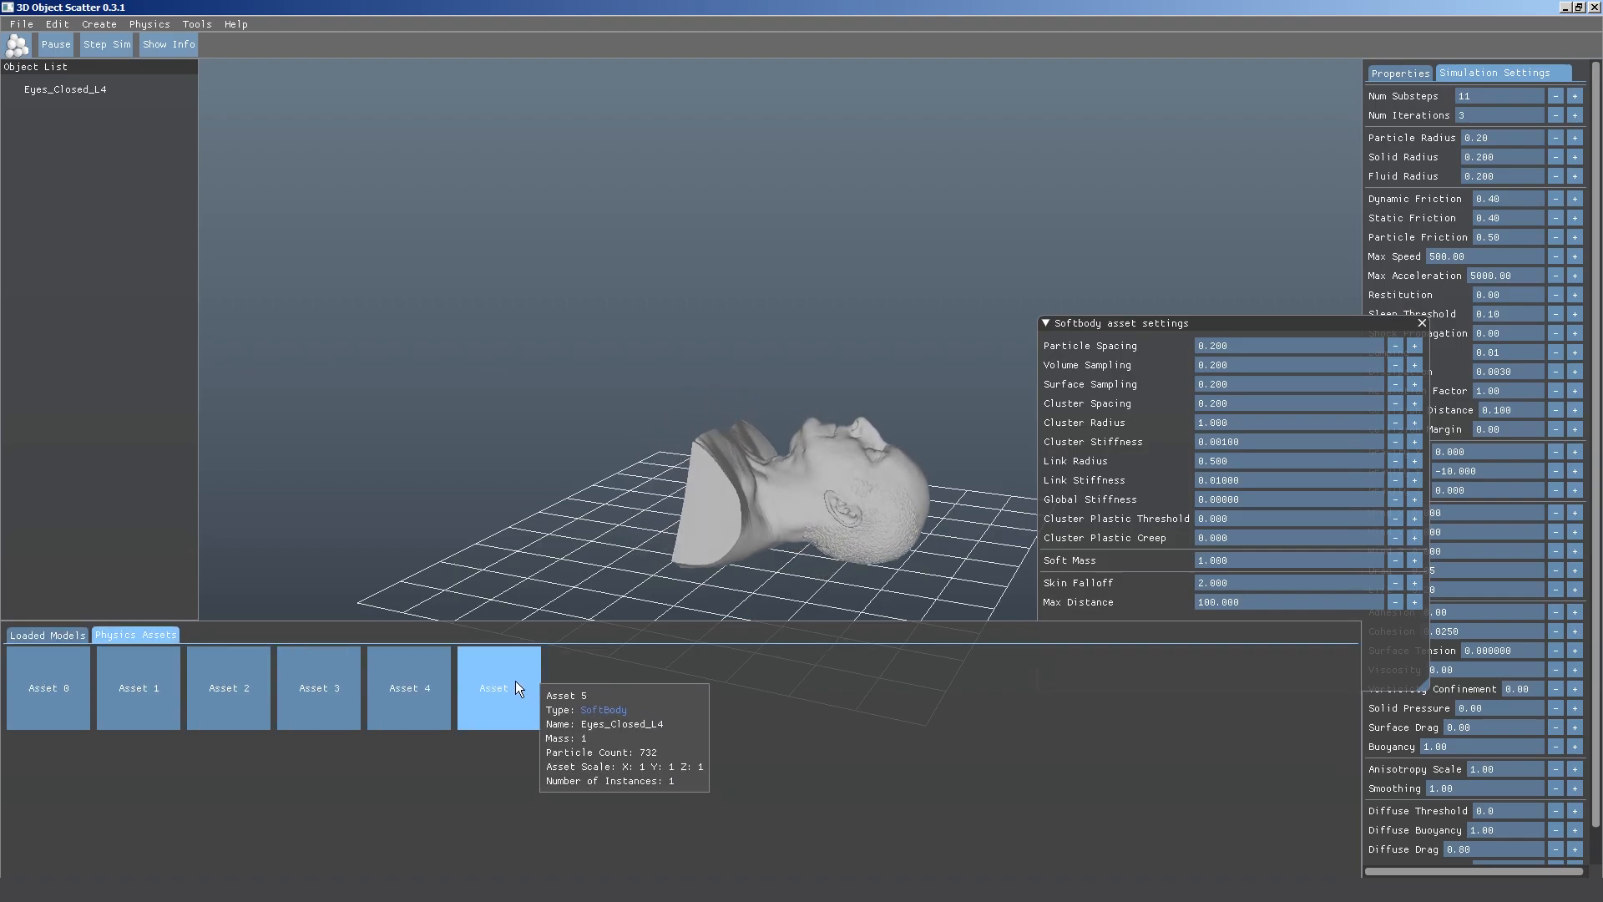
right_click(514, 681)
click(533, 690)
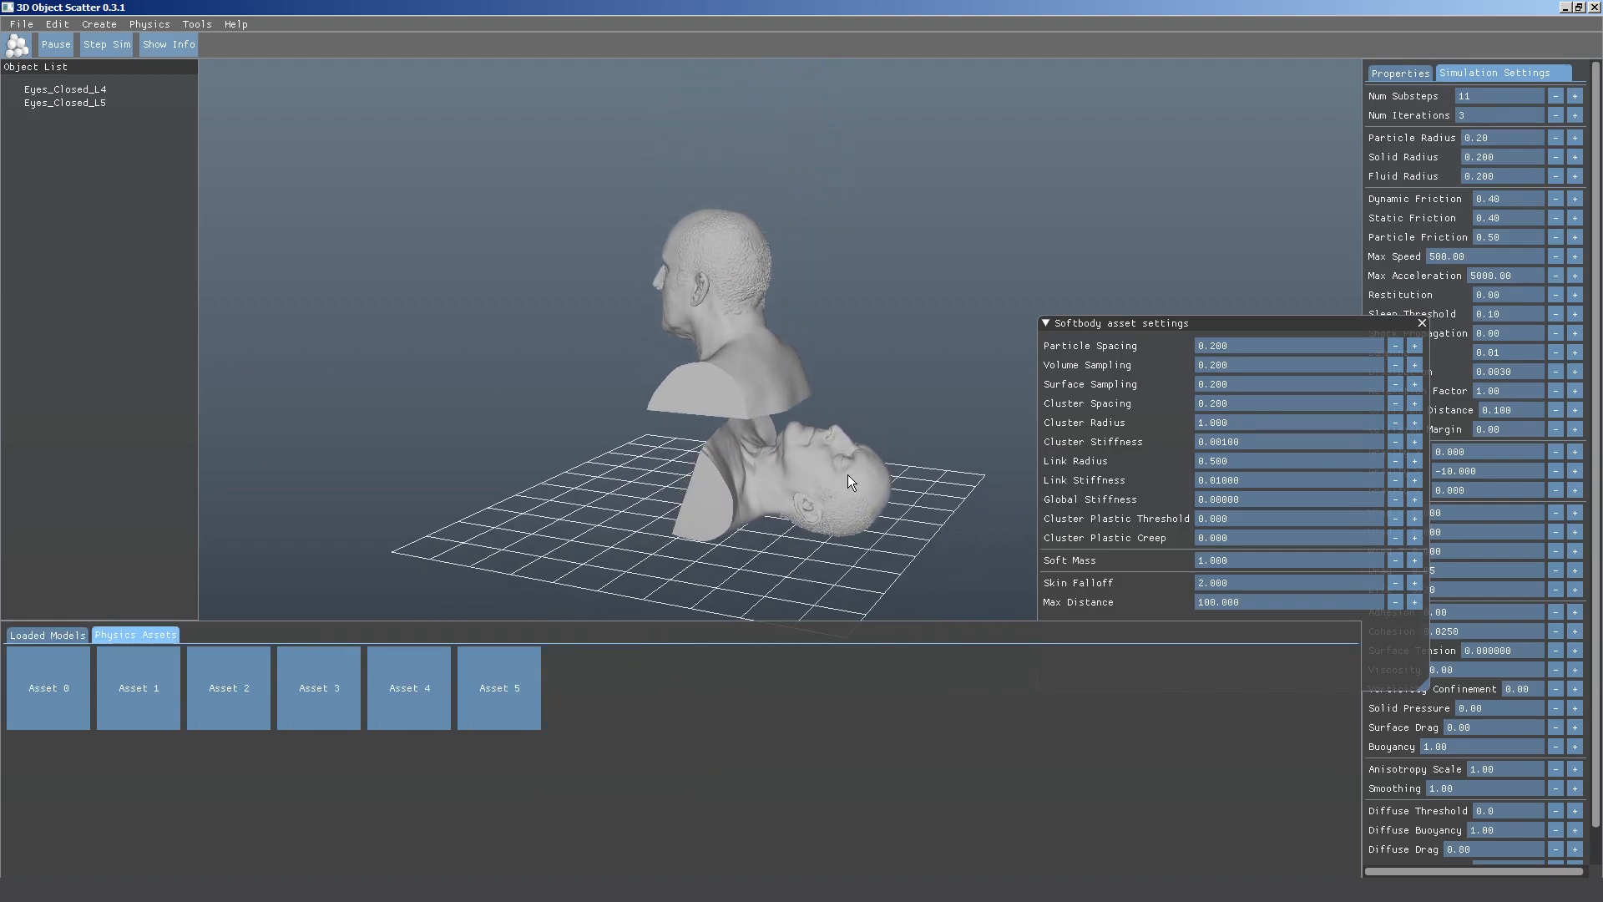
right_click(490, 671)
click(516, 680)
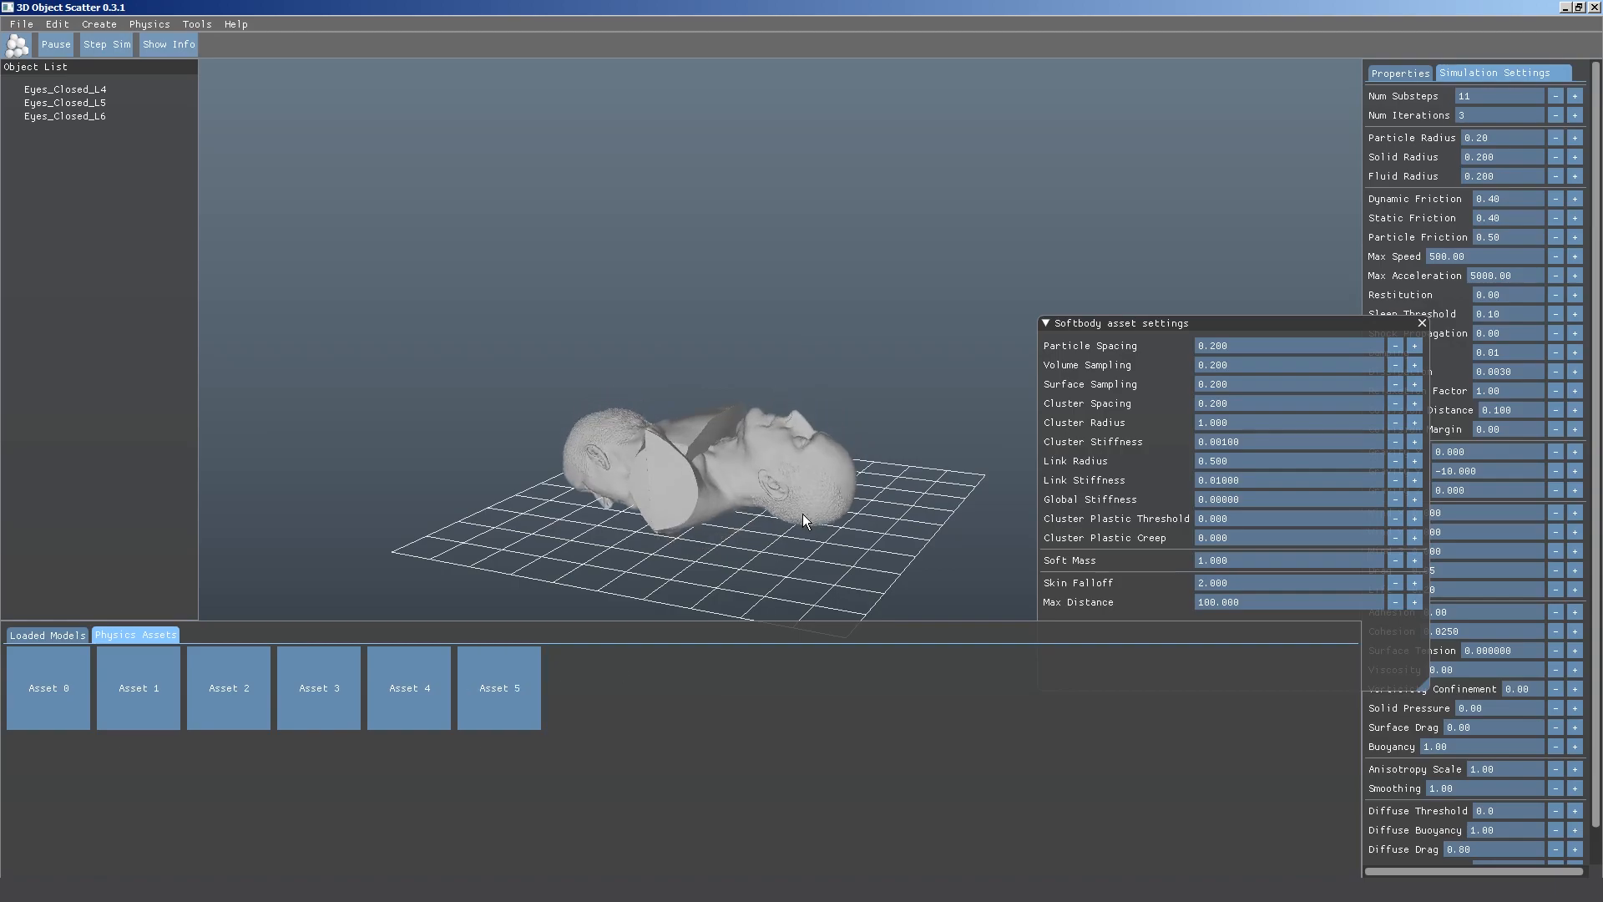
Add three further busts from physics Asset 5 to the pile, switching the particle display on and back off.
click(18, 45)
right_click(526, 667)
click(551, 679)
middle_drag(656, 568, 731, 482)
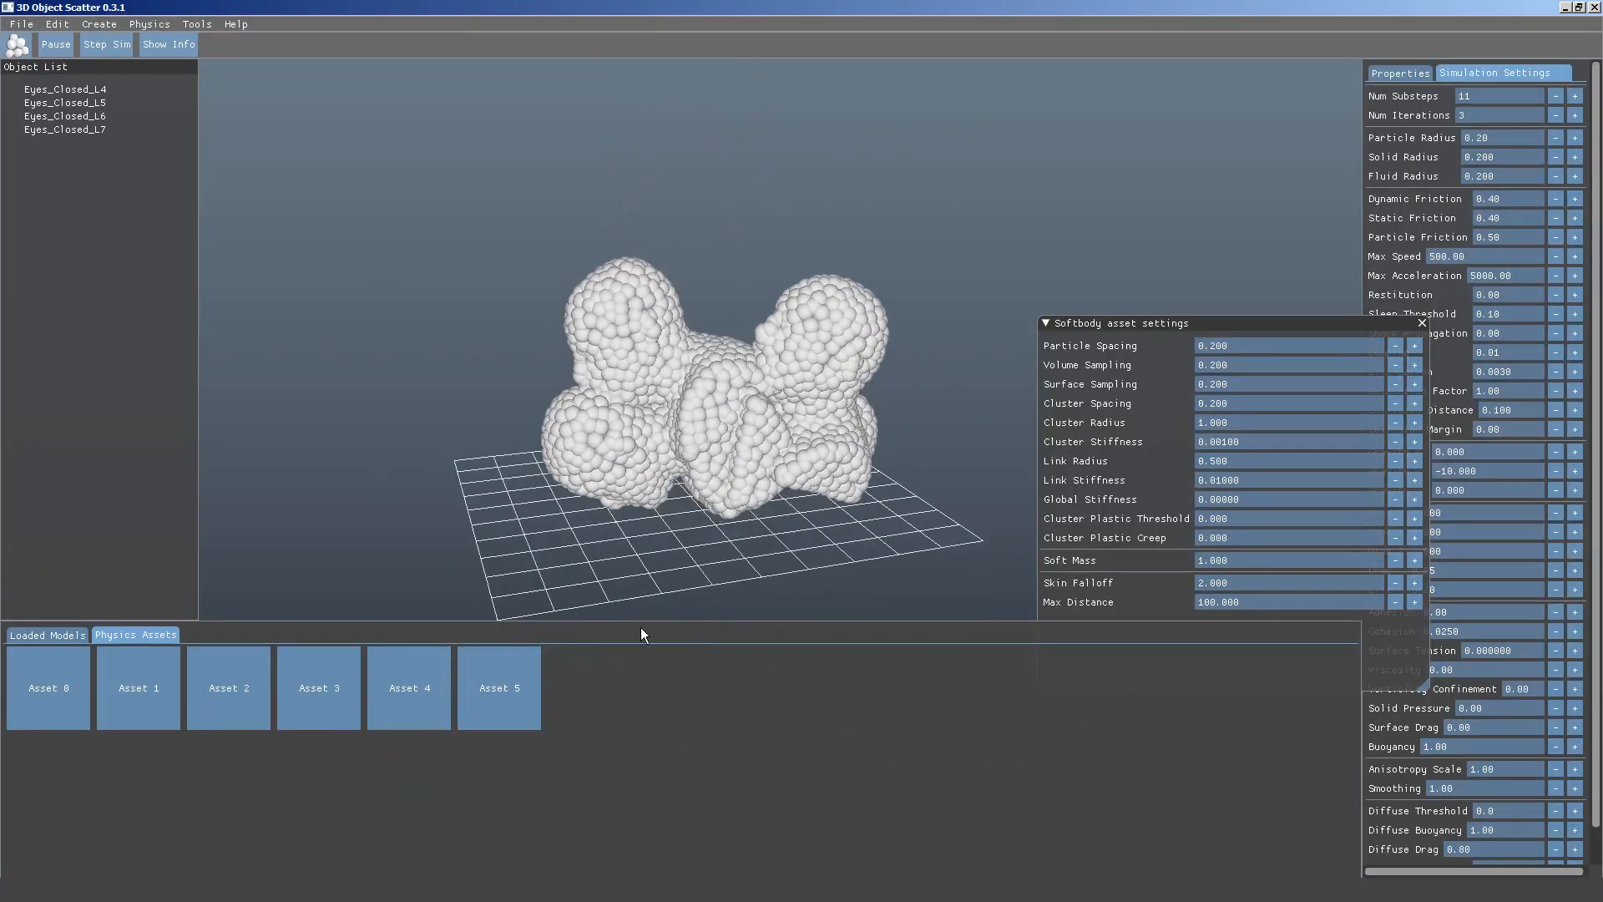
right_click(531, 681)
click(541, 691)
click(15, 45)
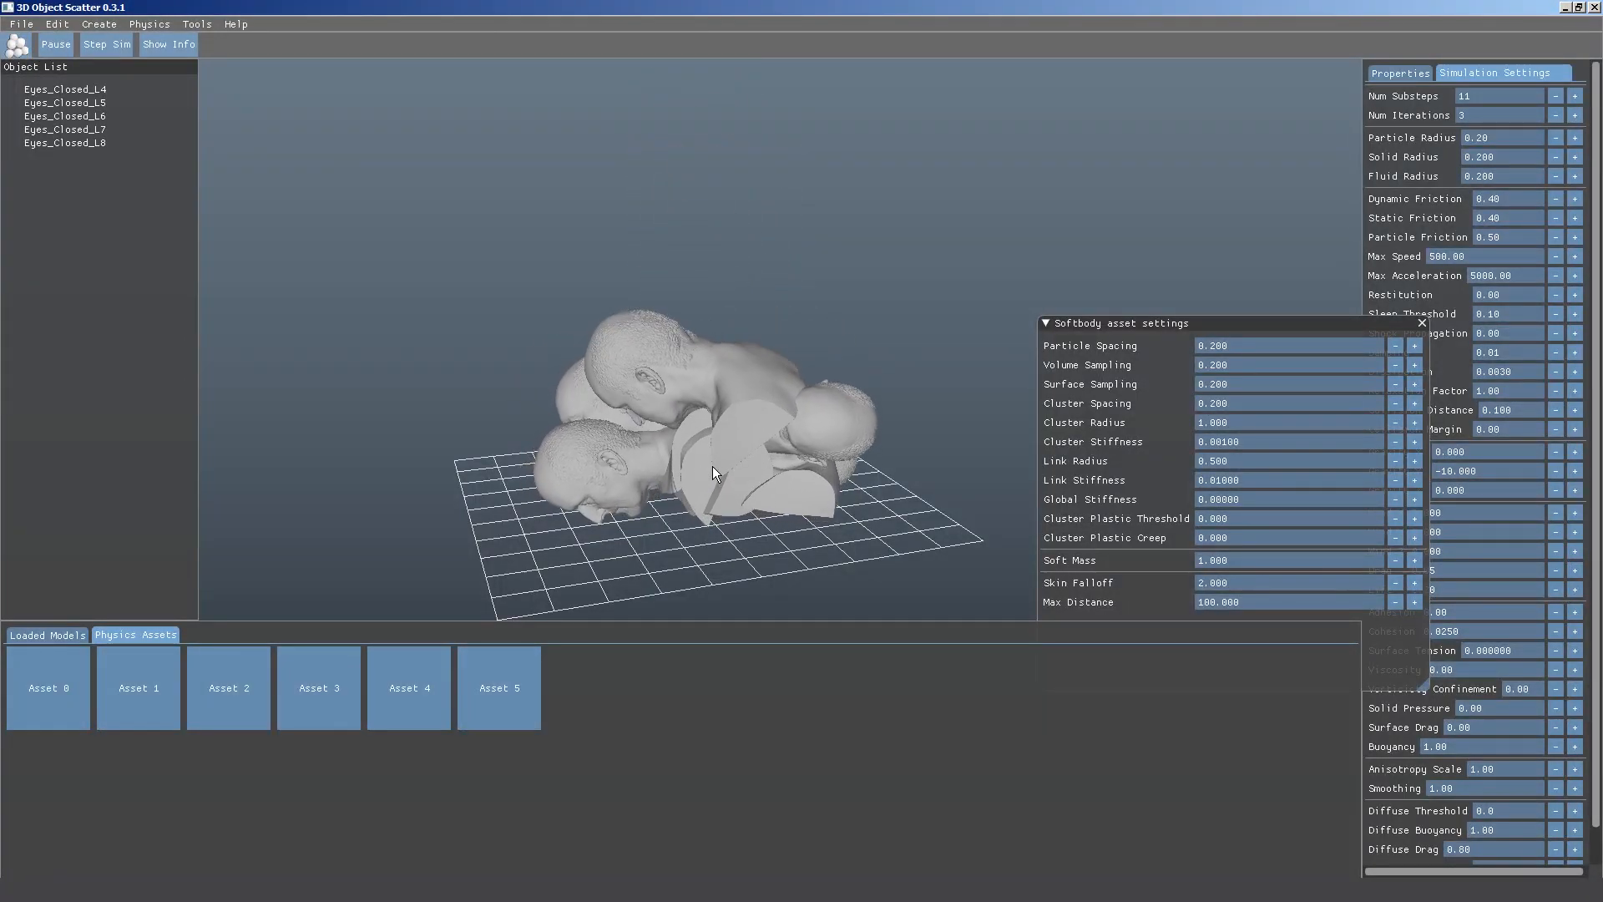
right_click(521, 680)
click(551, 692)
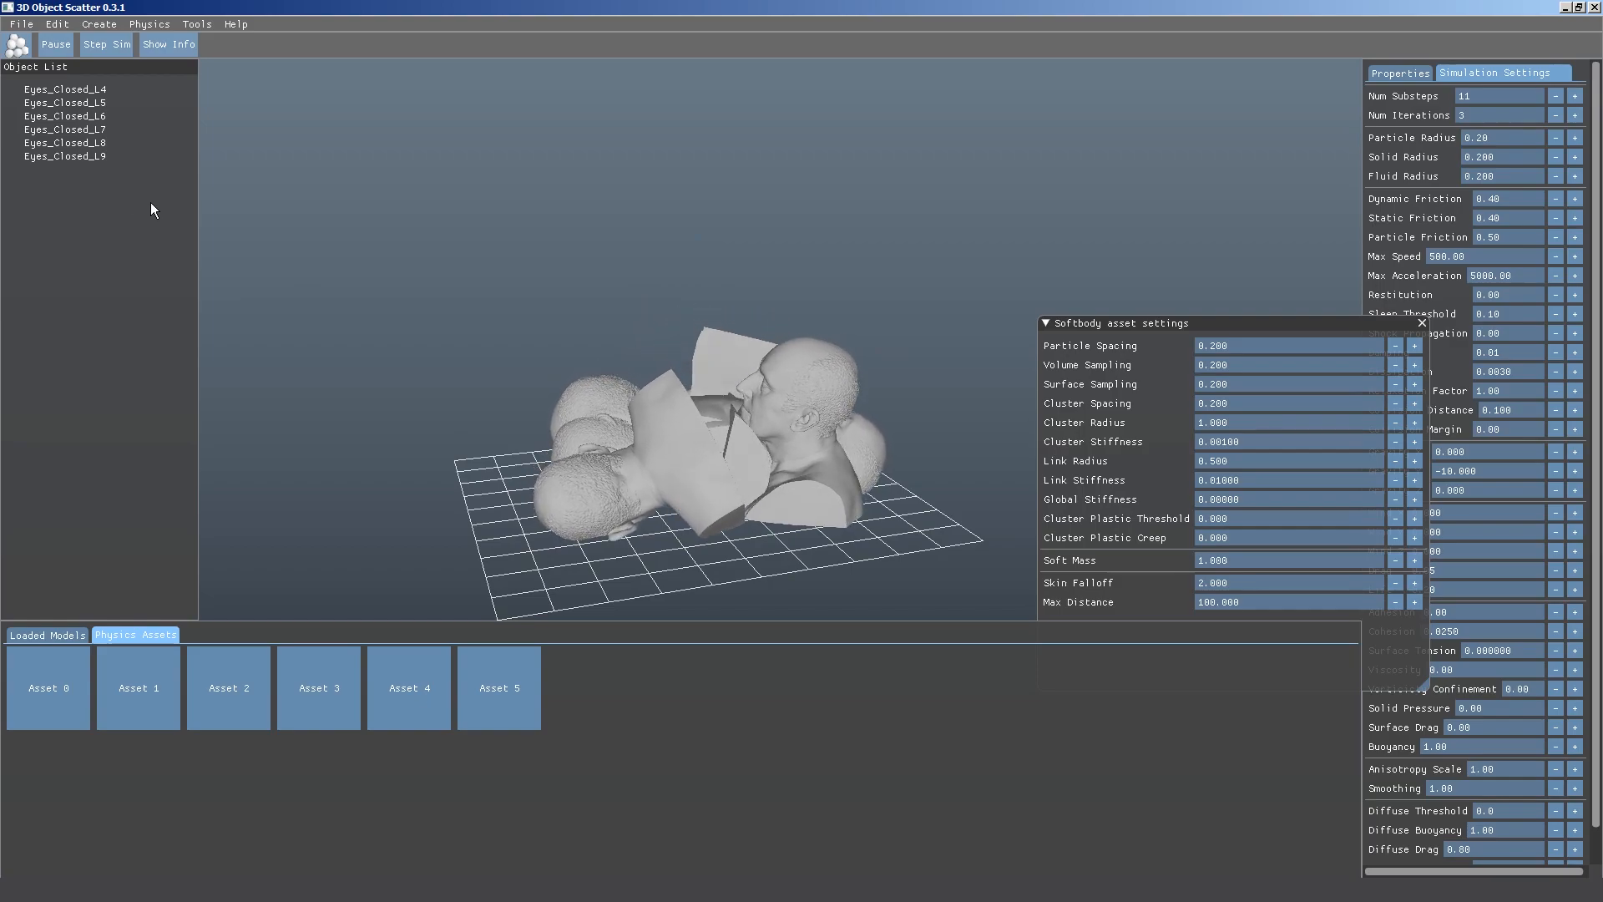
Delete all six busts and set Num Substeps to 16 in the simulation settings.
click(107, 159)
shift+click(102, 92)
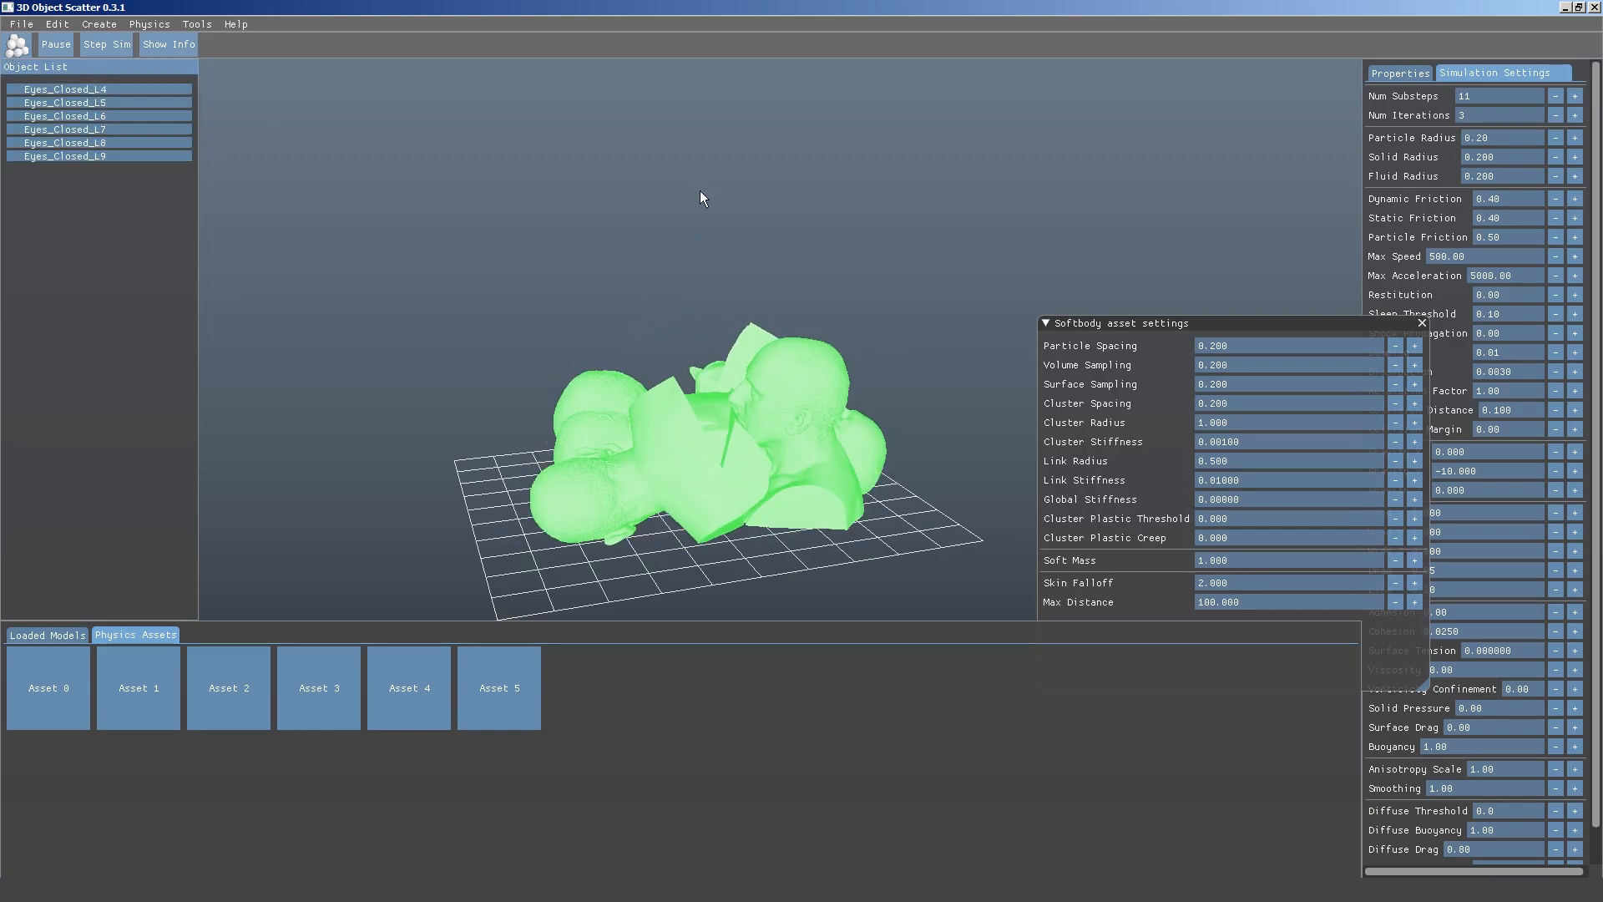
key(Delete)
click(1575, 96)
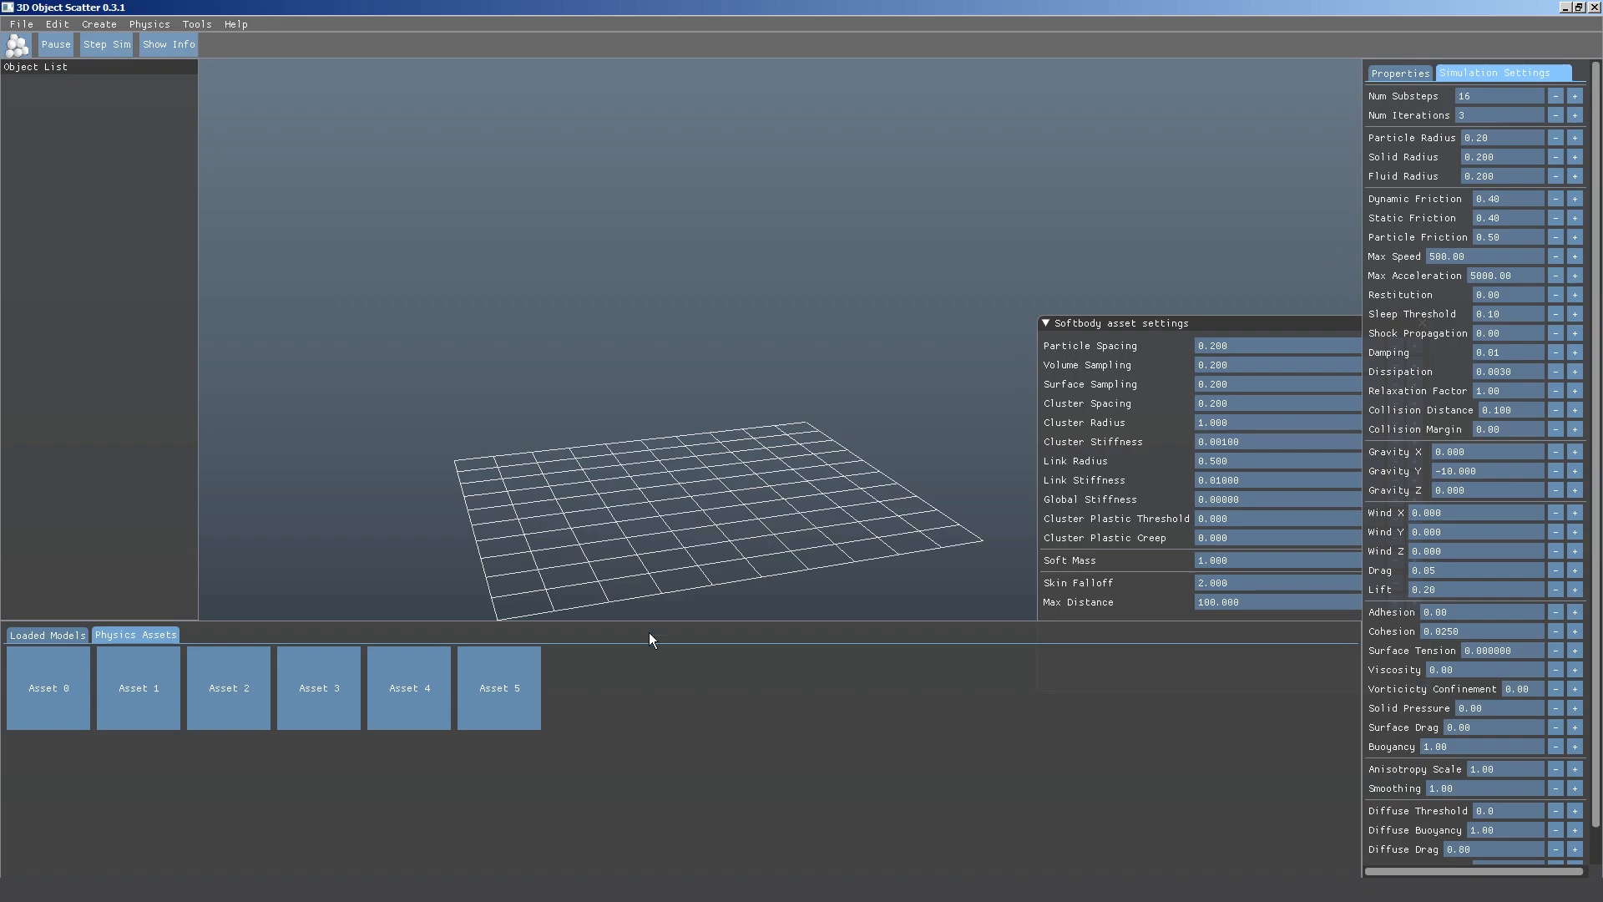
Create four softbody busts one after another from physics Asset 5.
right_click(537, 675)
click(552, 685)
right_click(521, 688)
click(541, 697)
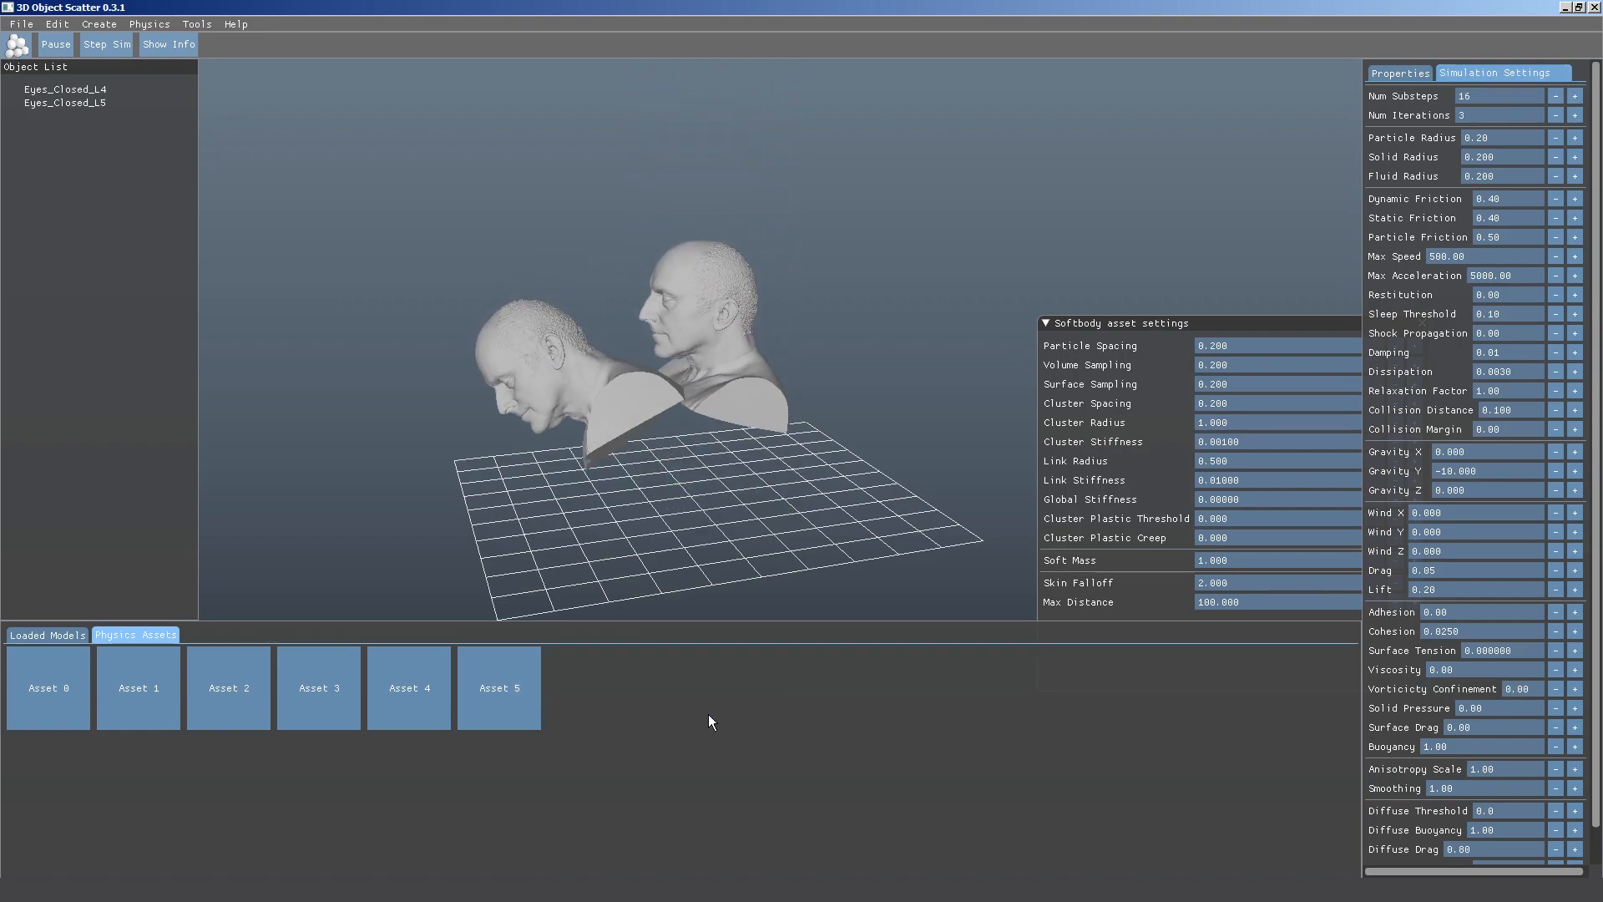
right_click(524, 661)
click(539, 668)
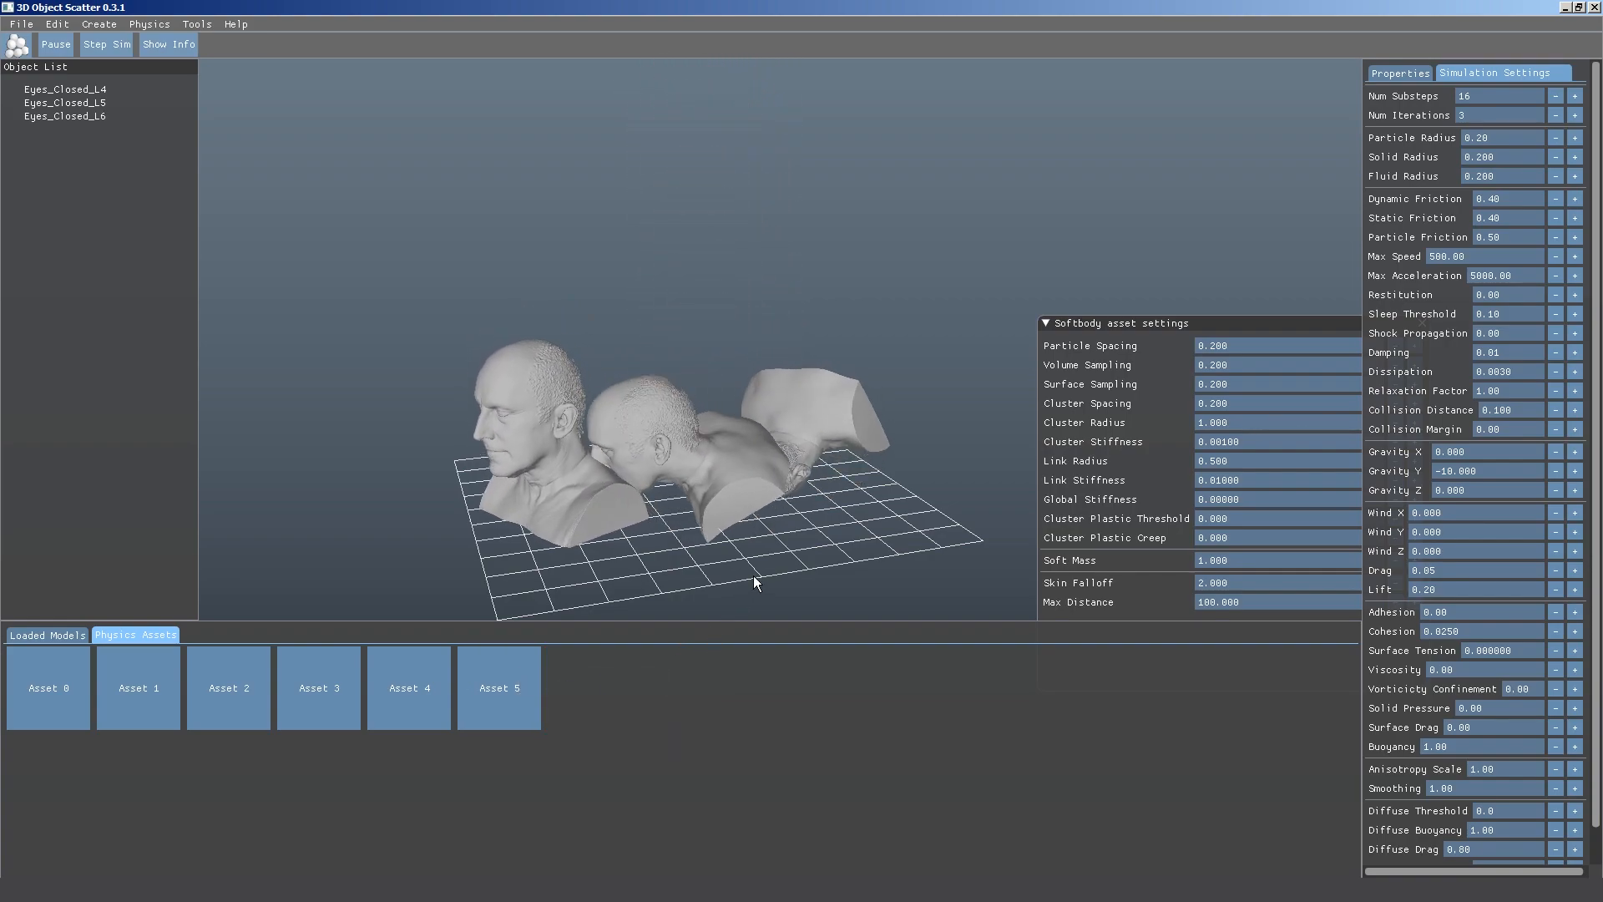
right_click(515, 682)
click(534, 691)
Examine how the four piled busts collide with the simulation particles displayed, and return to the mesh display.
middle_drag(576, 531, 651, 527)
click(17, 46)
middle_drag(952, 436, 1336, 484)
middle_drag(713, 439, 1005, 499)
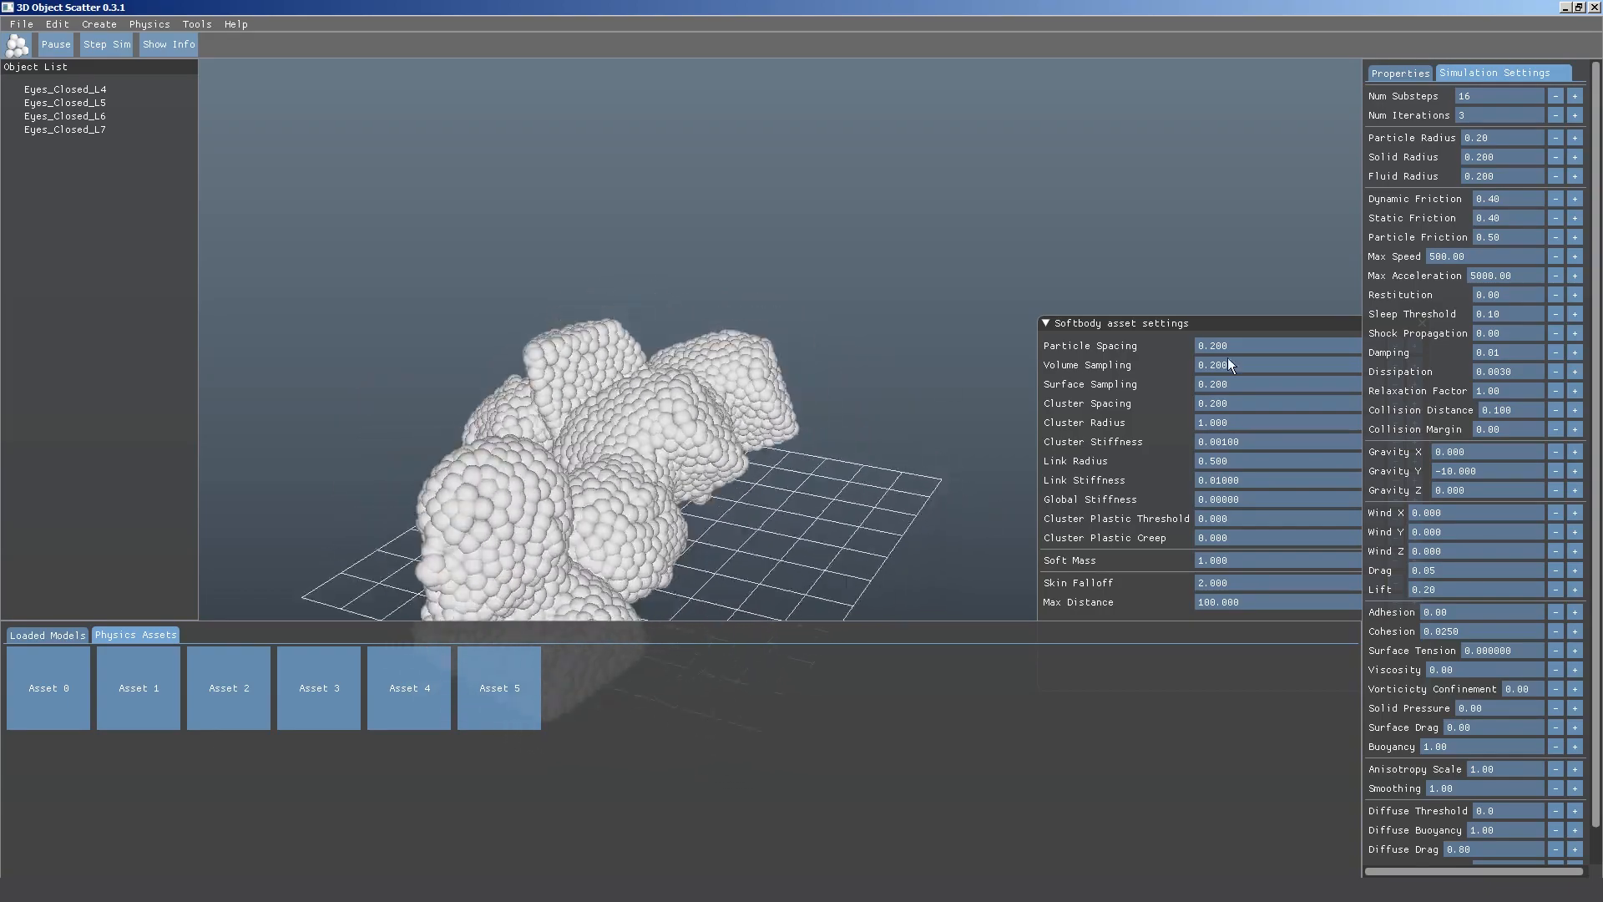
click(23, 56)
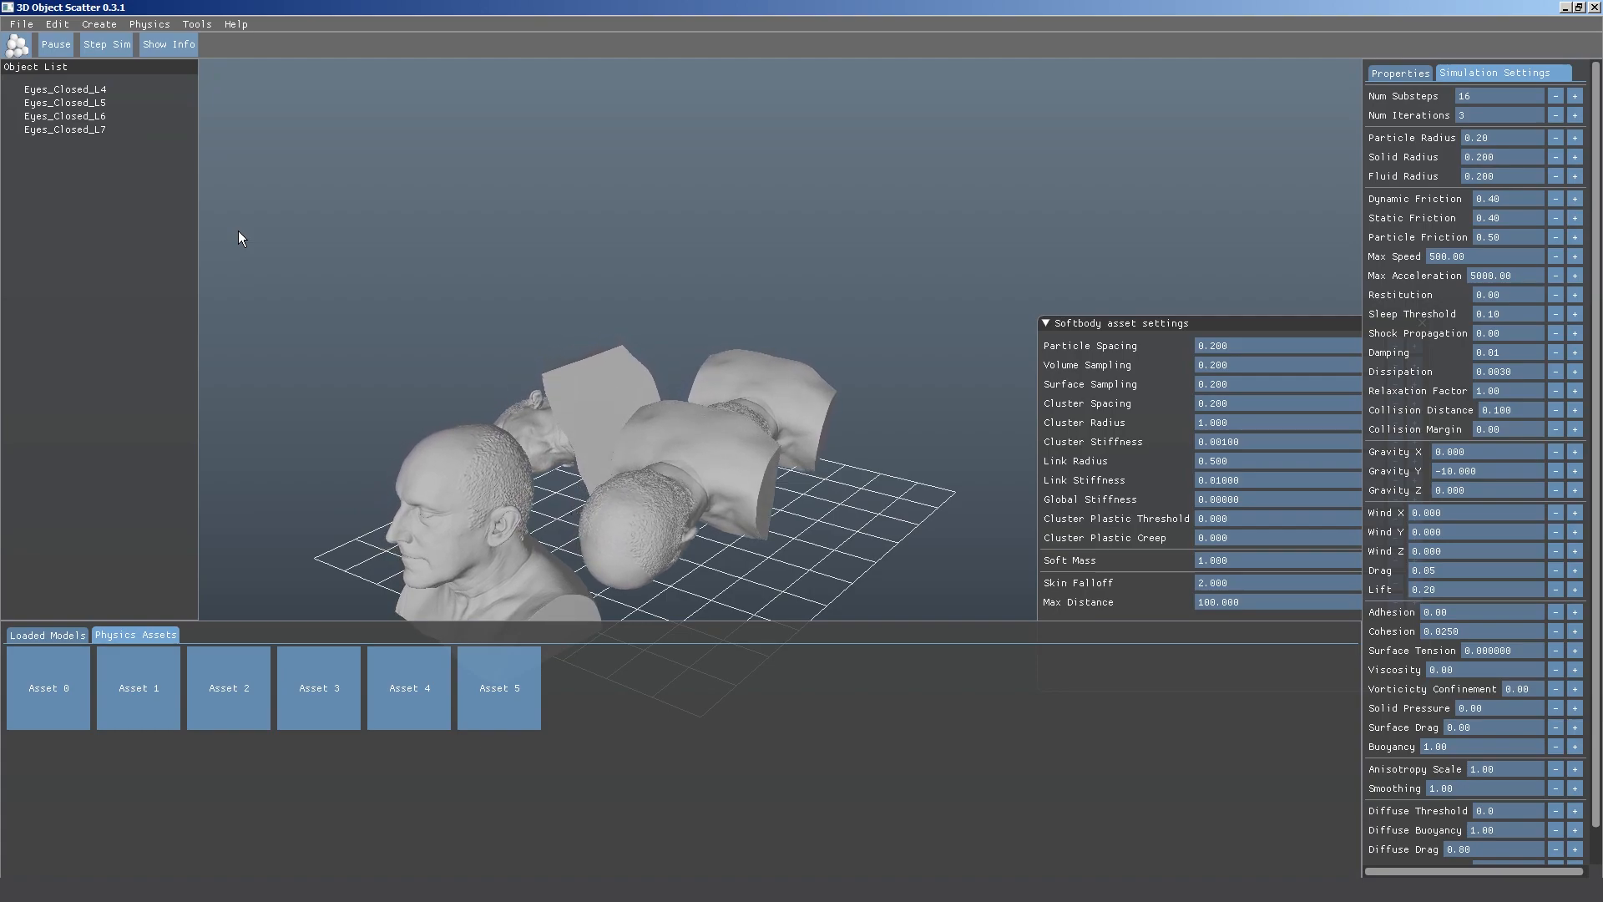
Delete all four busts, Eyes_Closed_L4 to Eyes_Closed_L7, and show the loaded models.
click(84, 129)
shift+click(93, 89)
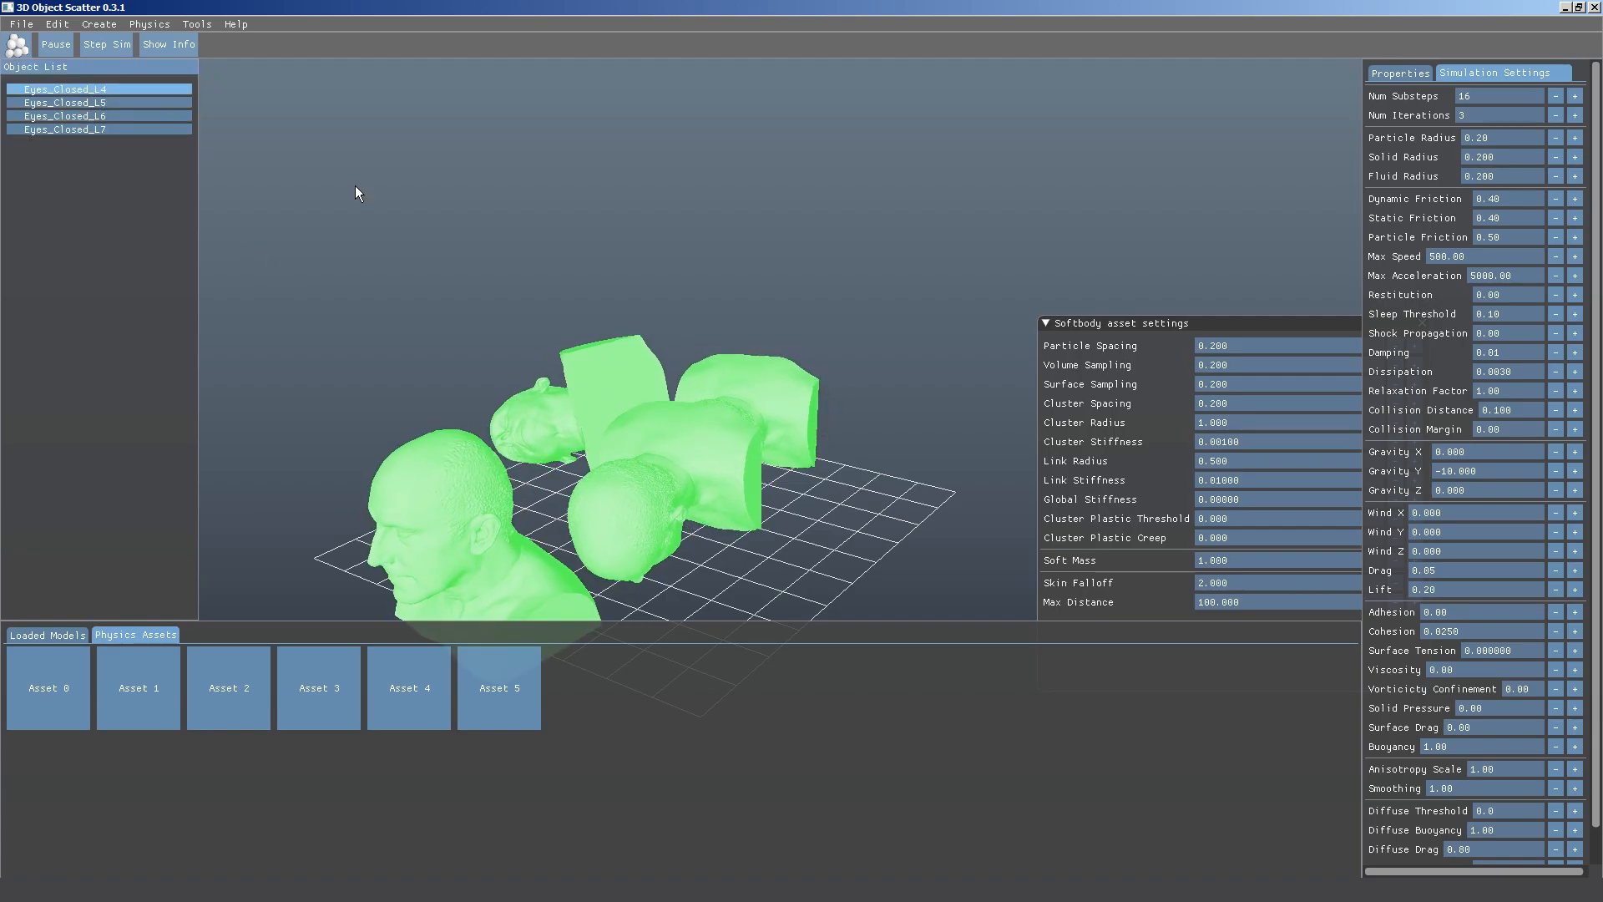
key(Delete)
click(45, 635)
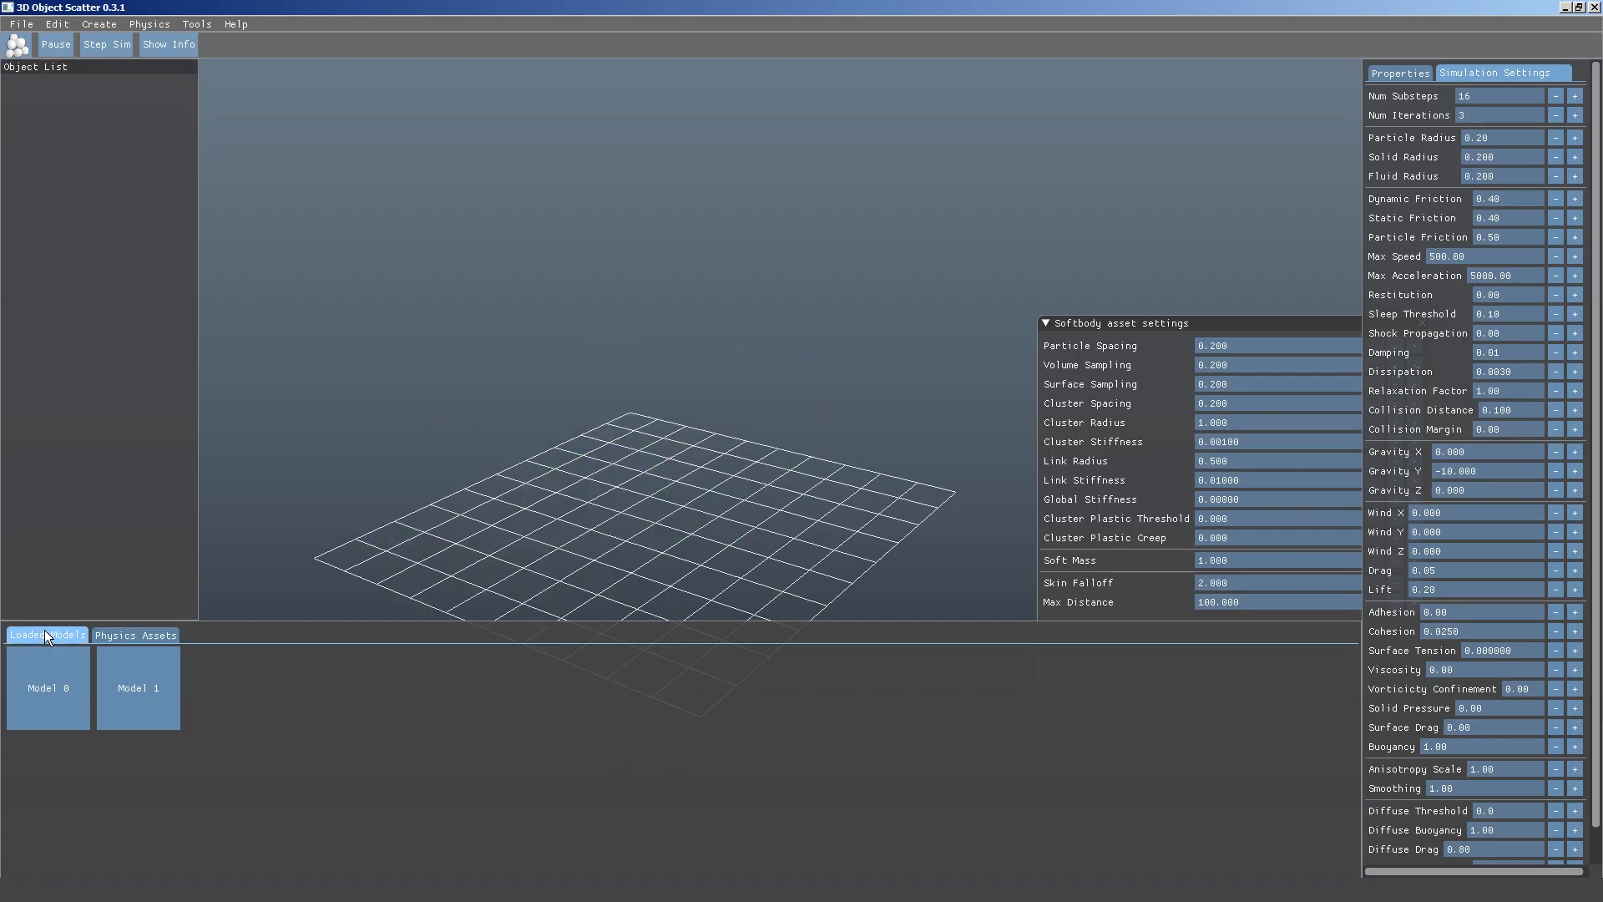
Add Model 1 to the scene, raise the bust above the grid, and deselect it.
click(122, 685)
click(649, 439)
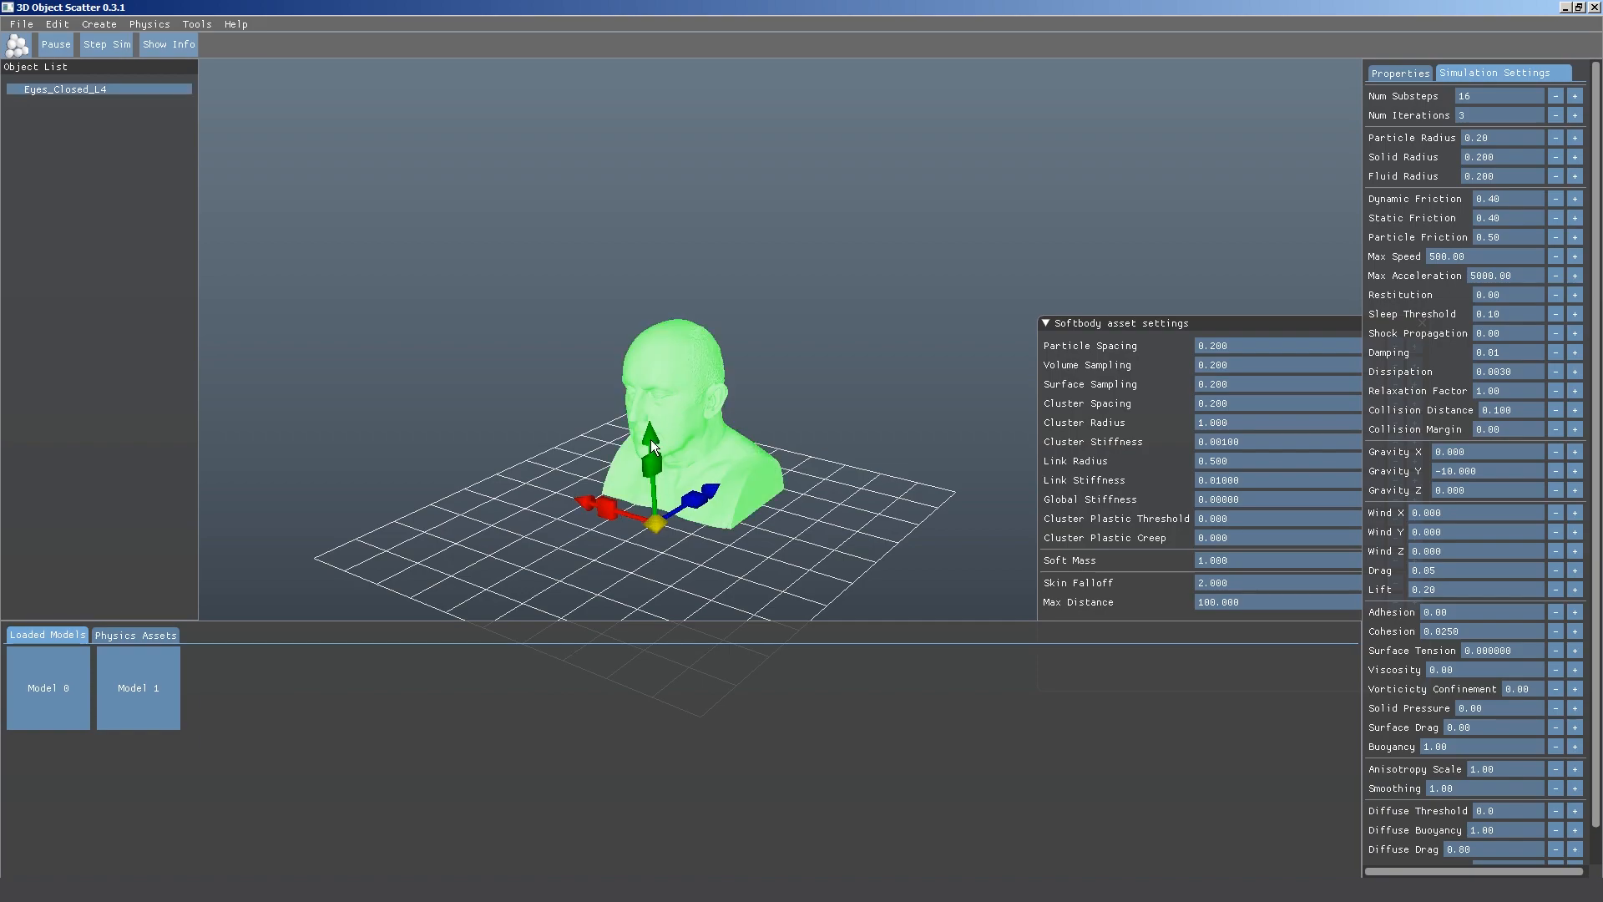
drag(650, 439, 649, 382)
click(935, 363)
Set Particle Spacing, Volume Sampling, Surface Sampling and Cluster Spacing to 0.100 and Cluster Radius to 0.800 in the softbody asset settings.
drag(1221, 325, 1071, 325)
click(1082, 346)
double_click(1103, 346)
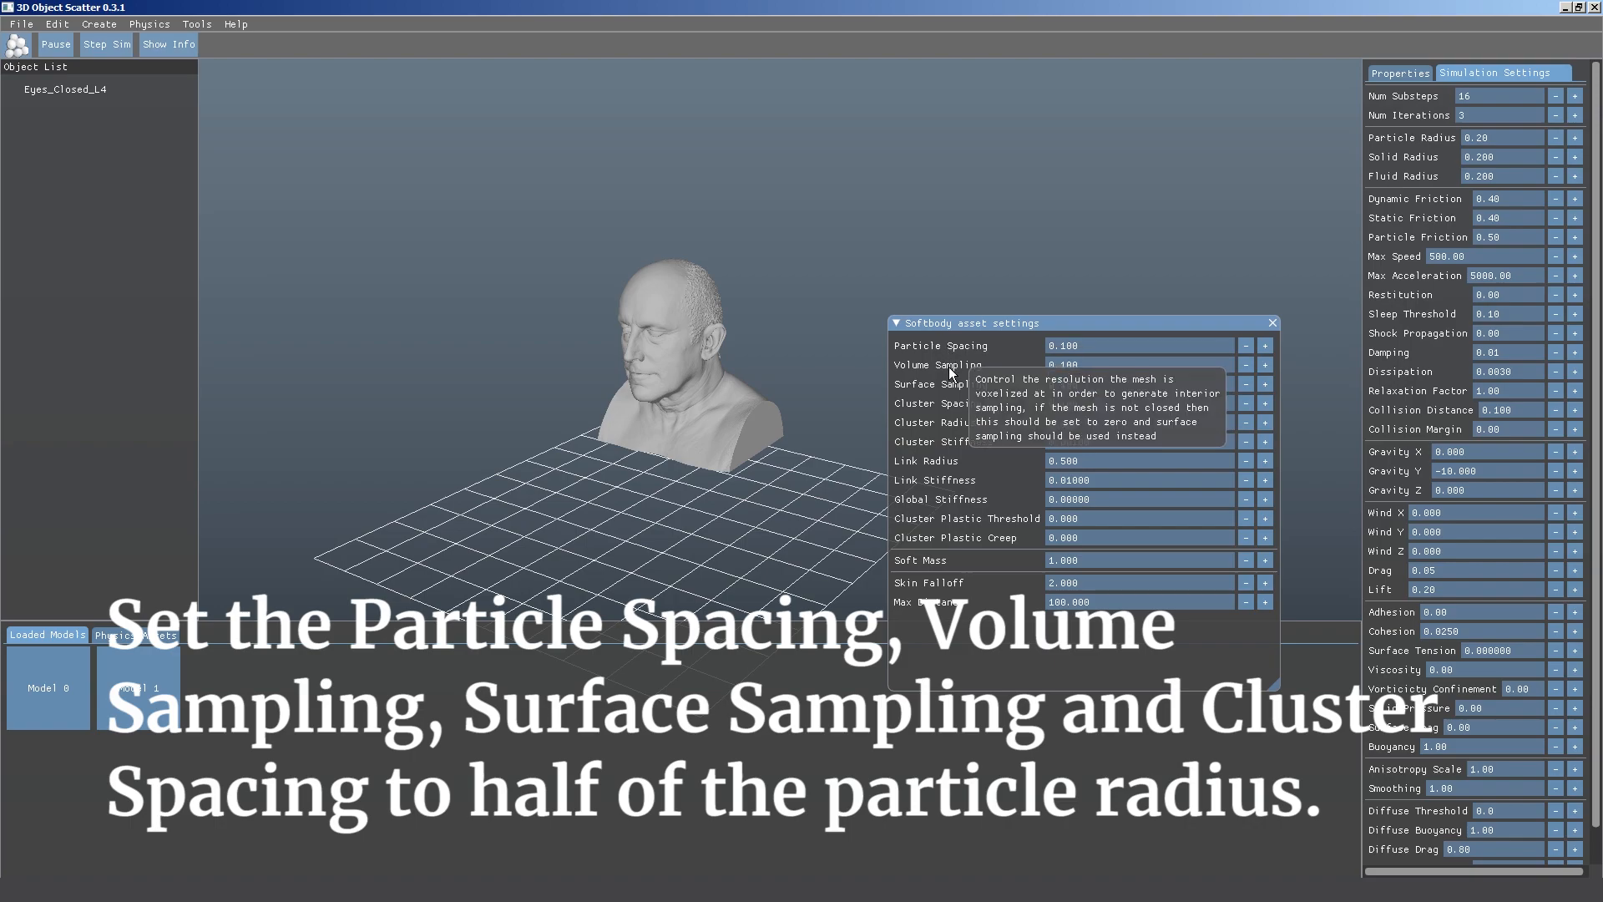
mouse_move(960, 373)
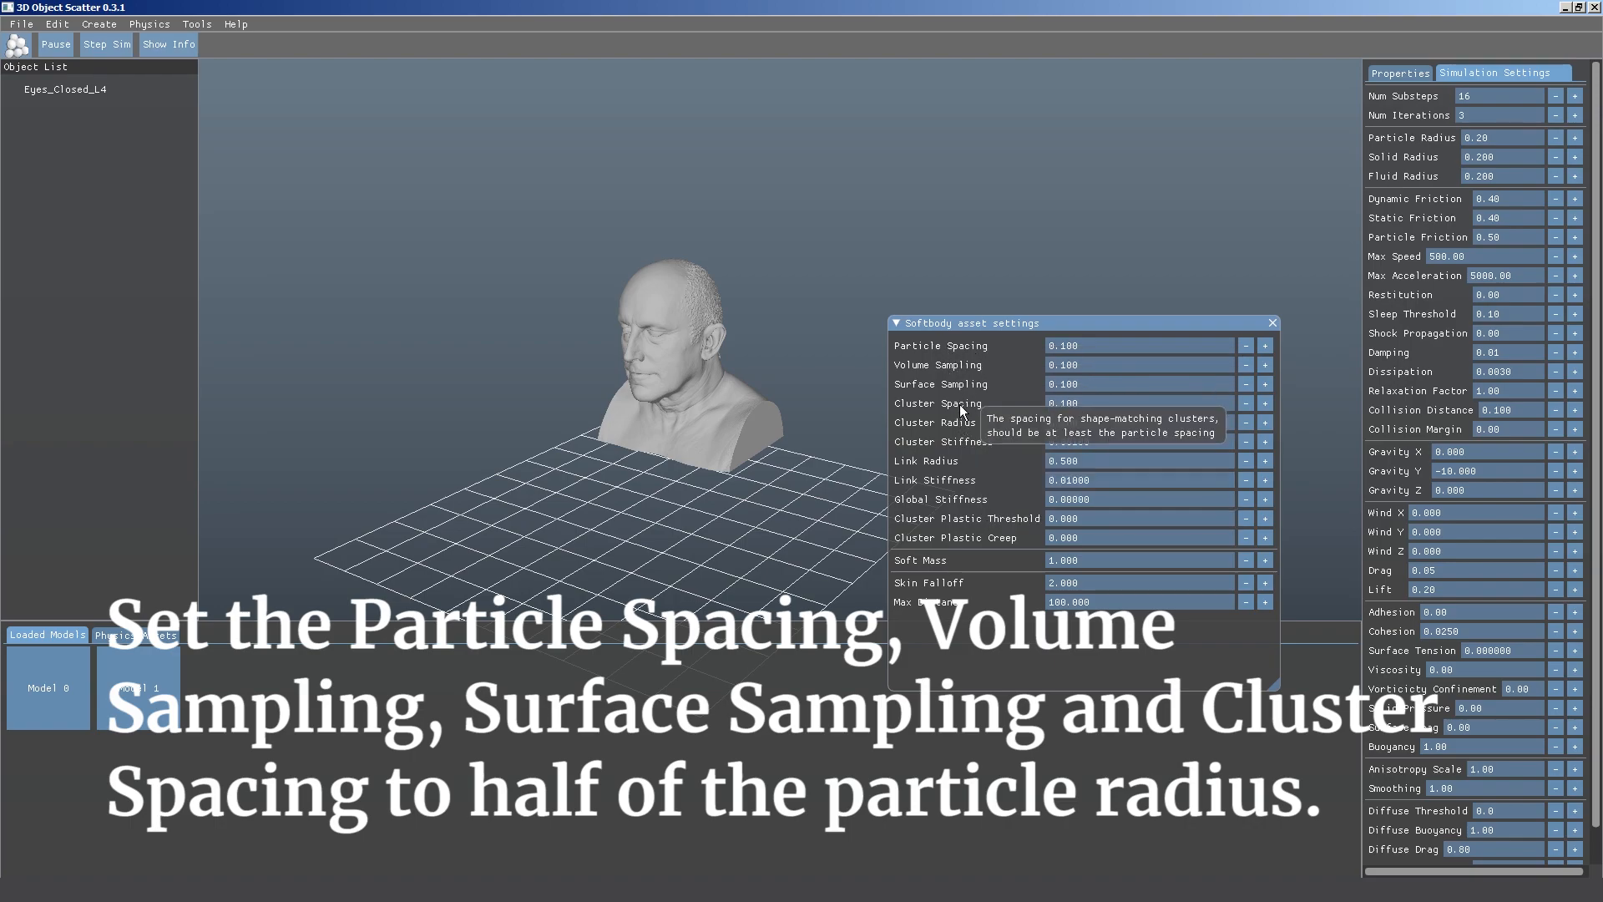
Convert the bust to a softbody and display its simulation particles.
click(677, 409)
click(149, 25)
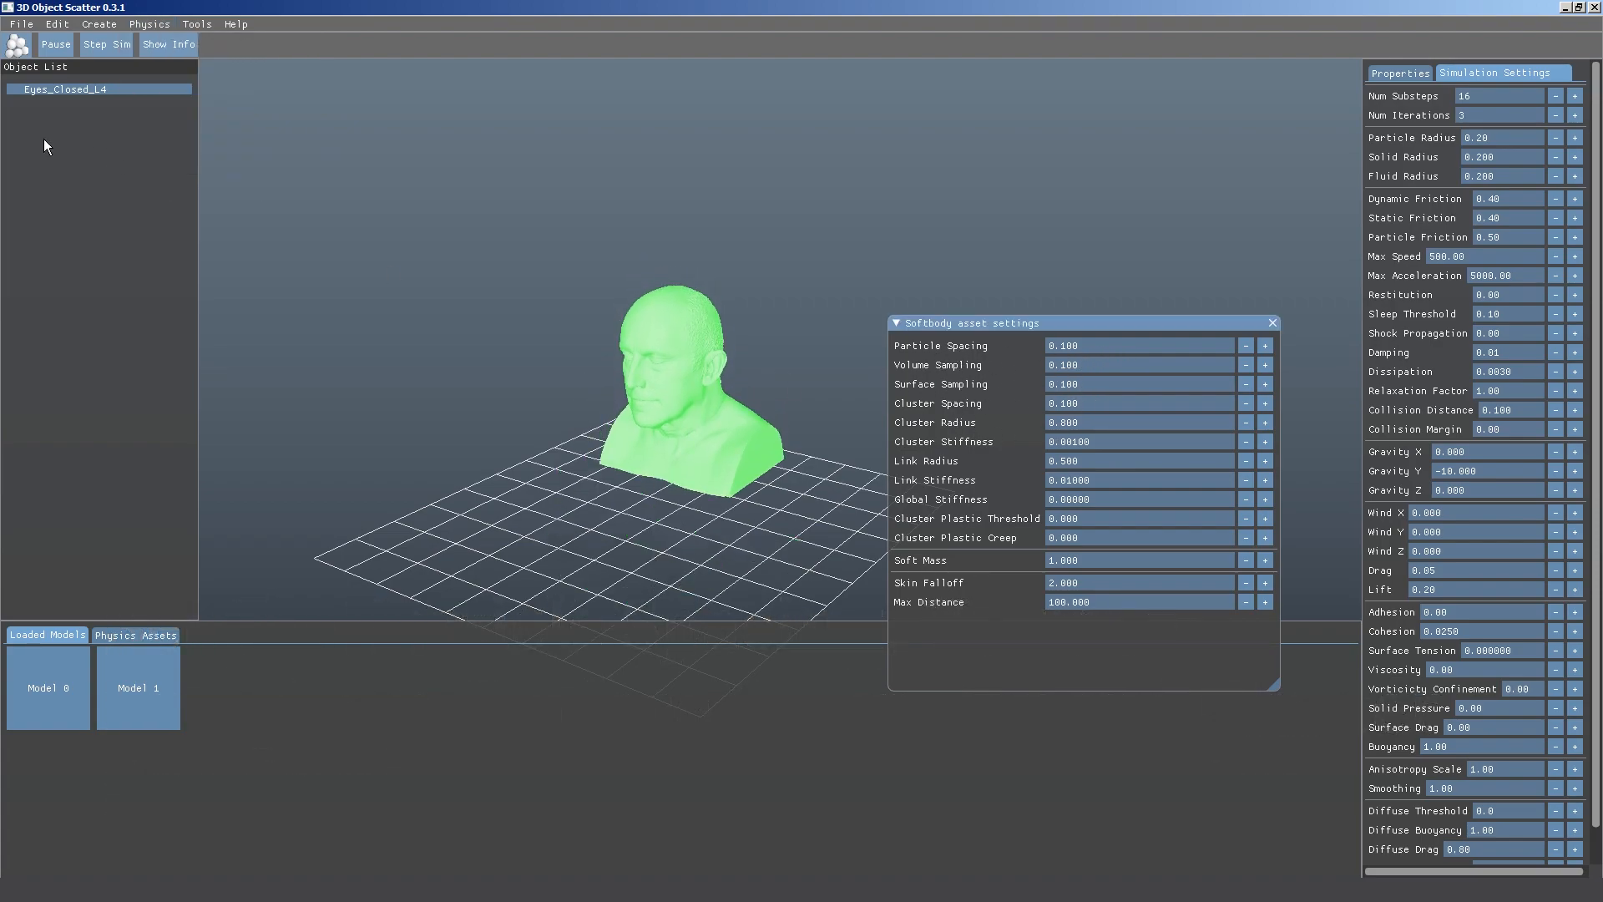
click(18, 47)
middle_drag(757, 444, 783, 382)
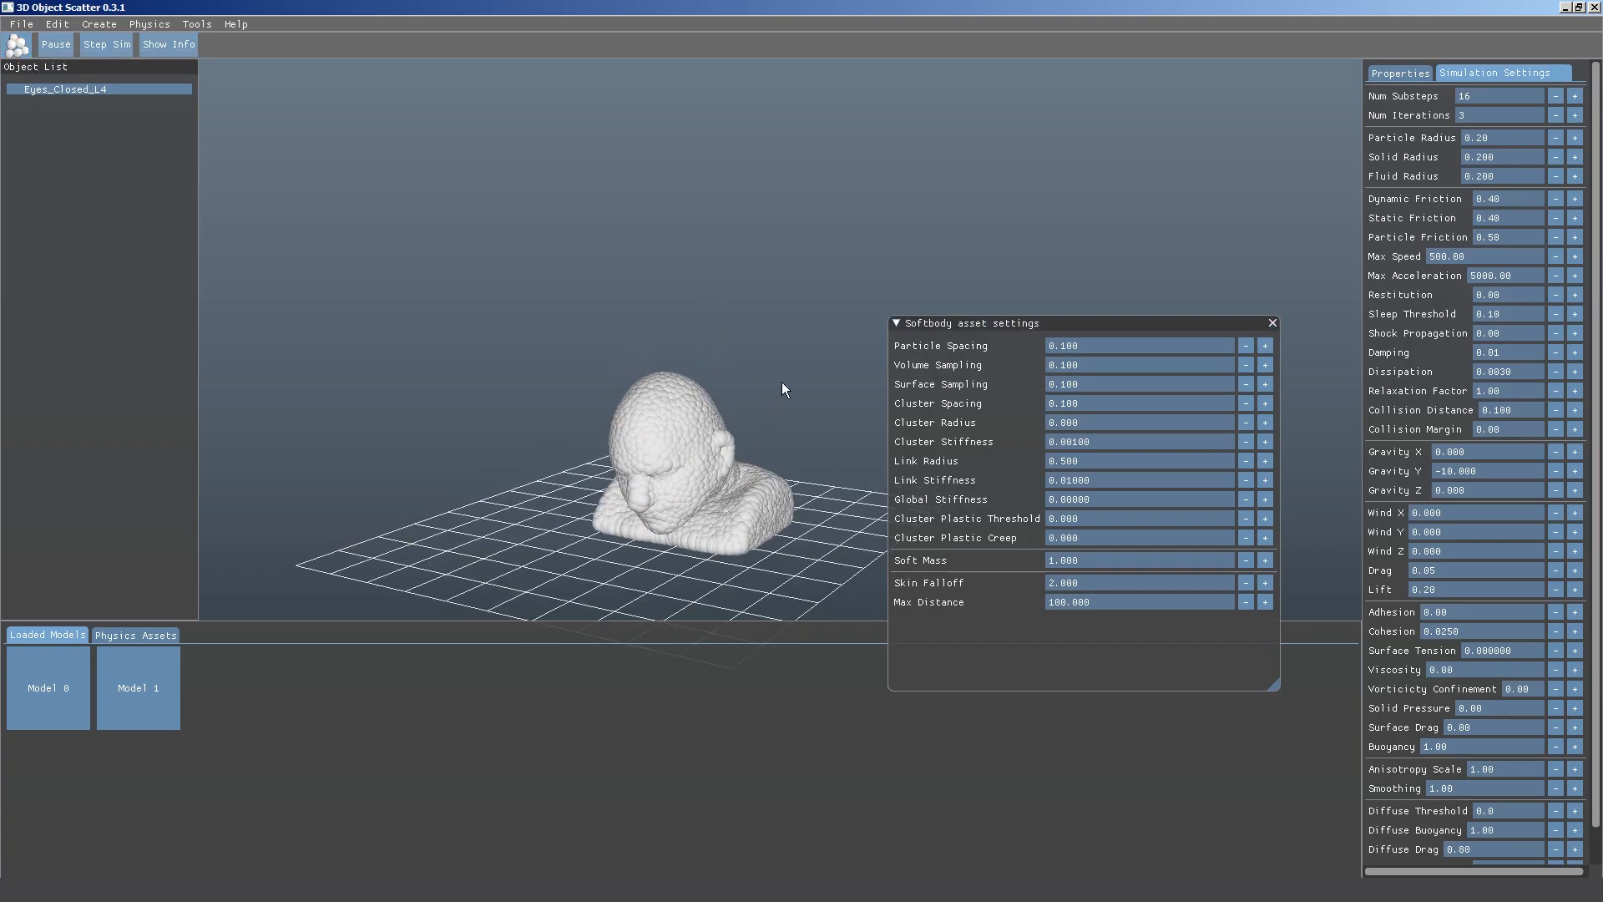
Return to the mesh display and create a second softbody bust from physics Asset 6.
click(135, 634)
right_click(594, 702)
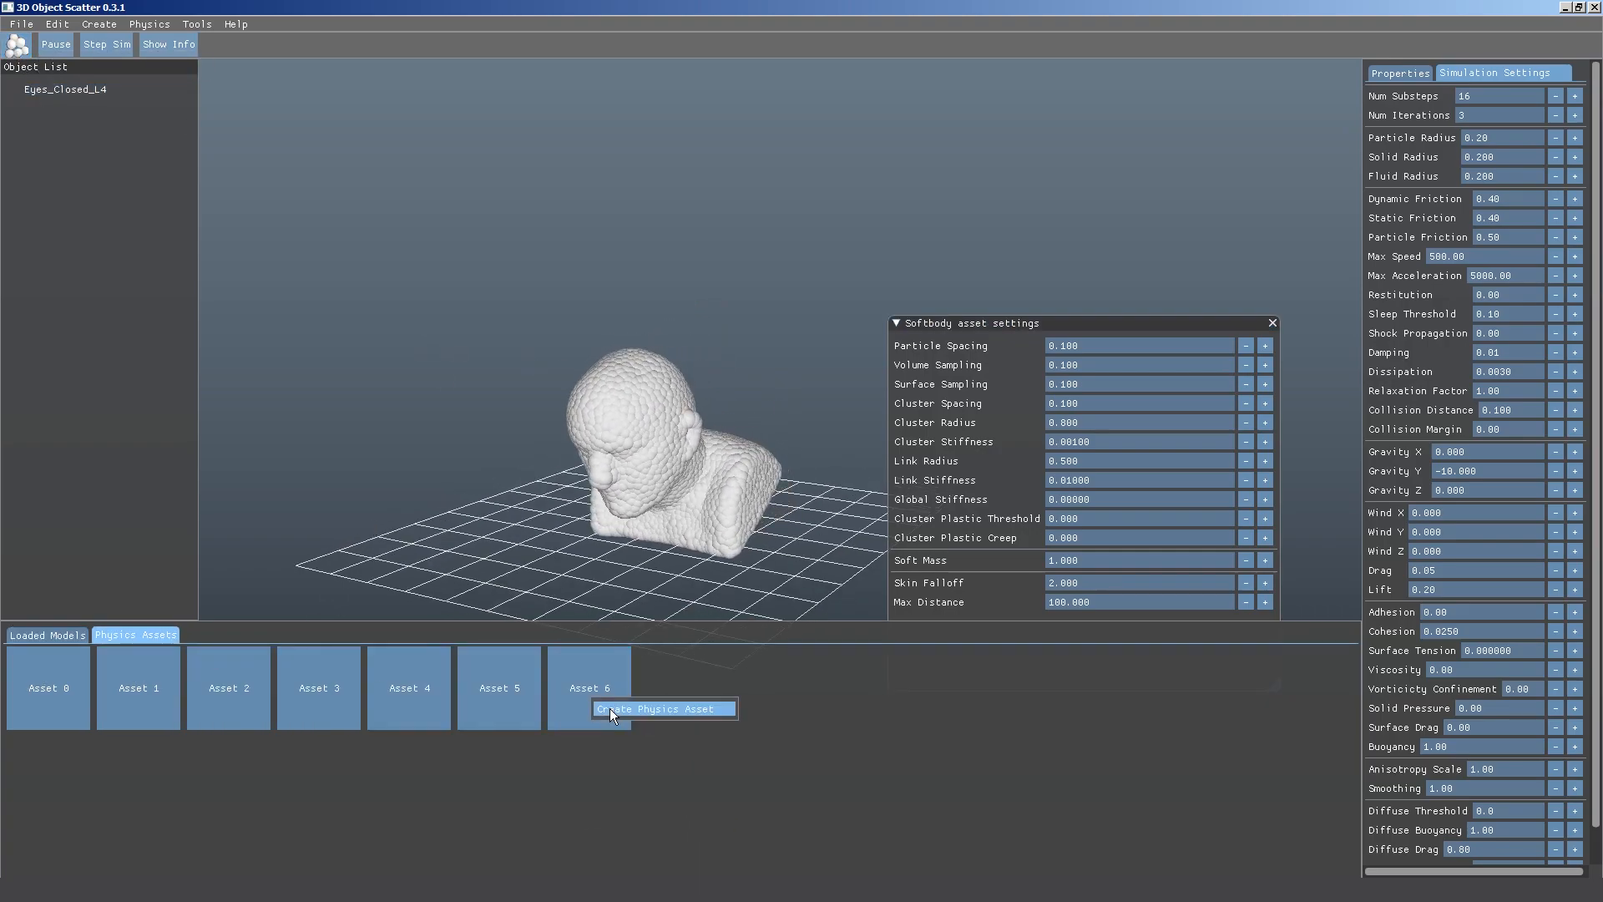
click(17, 42)
click(25, 50)
right_click(579, 680)
click(609, 693)
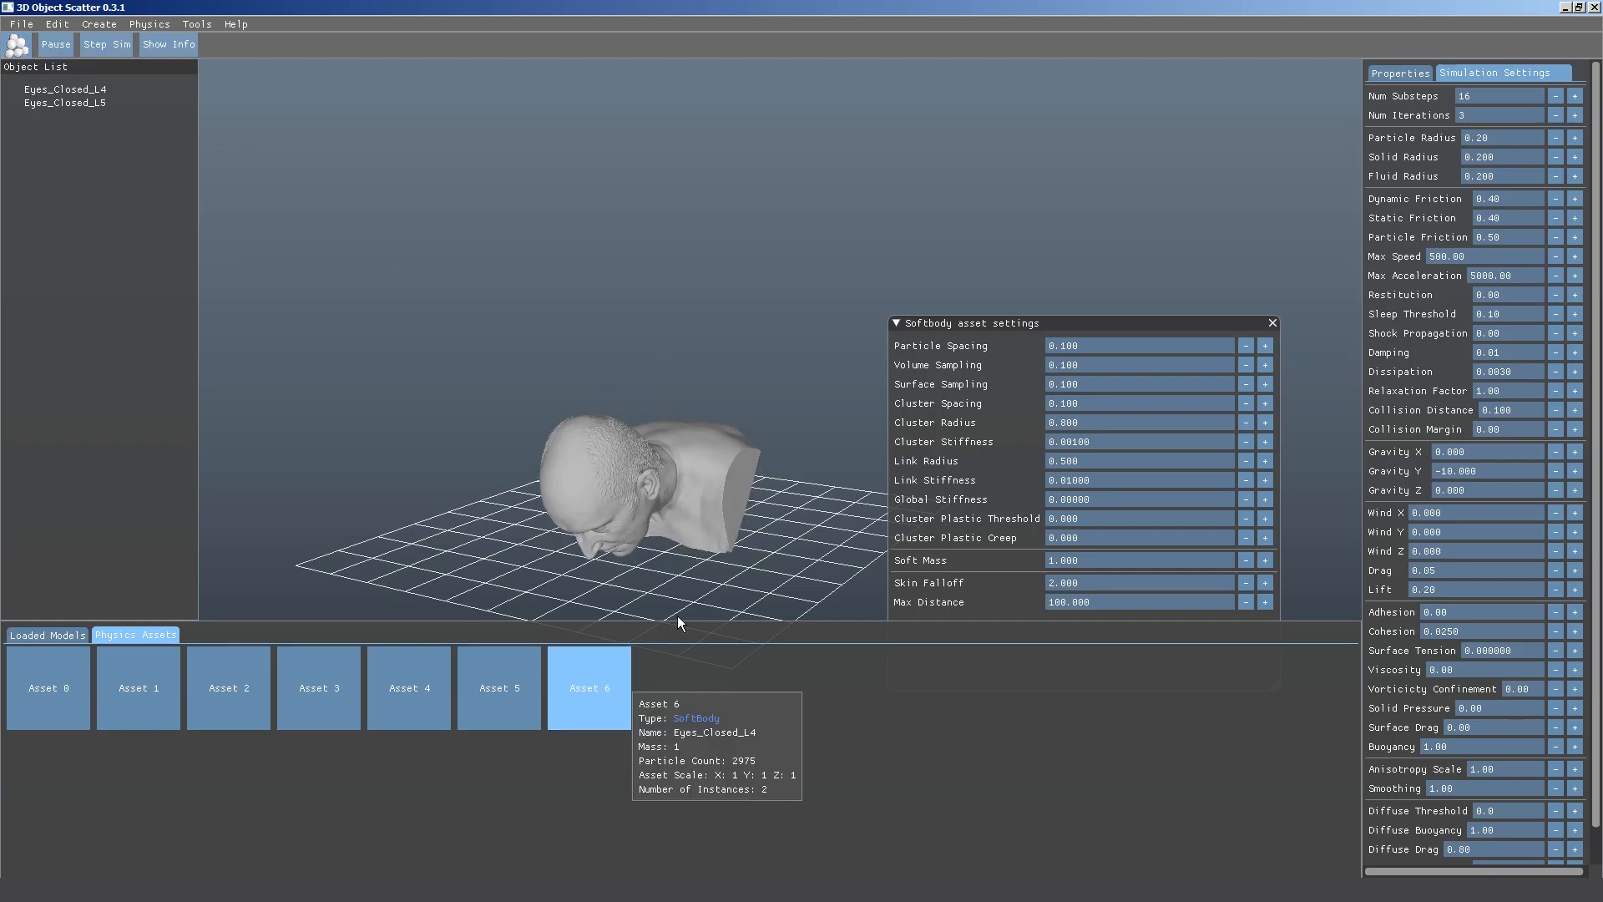
middle_drag(729, 516, 590, 527)
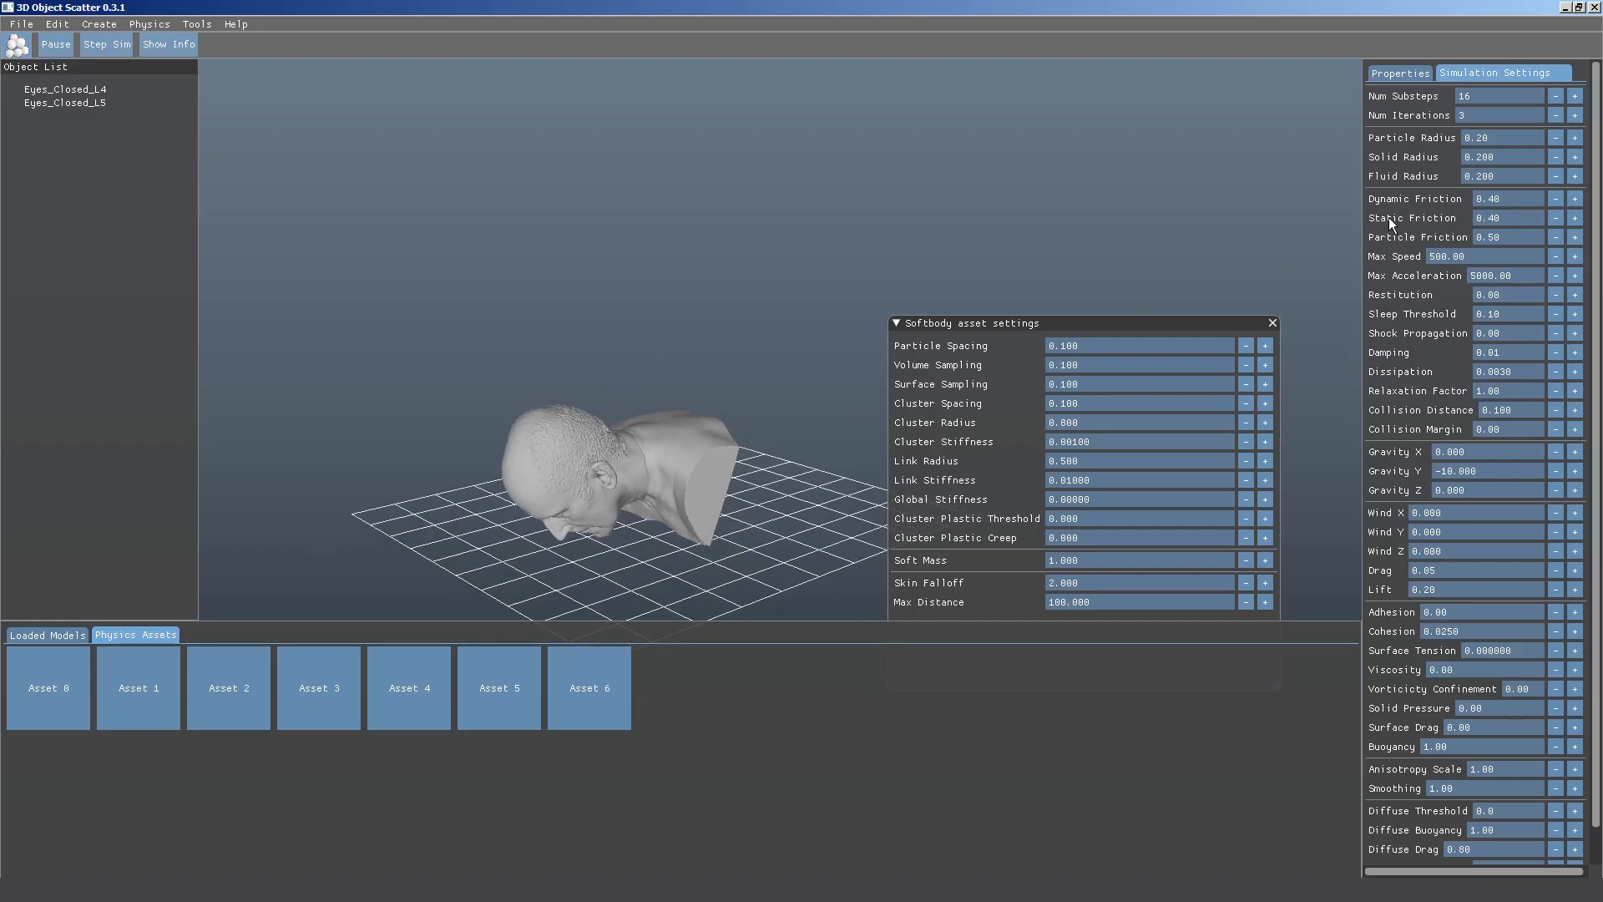
Set Num Substeps to 10 in the simulation settings.
click(1556, 96)
click(1555, 96)
click(1555, 96)
click(1555, 97)
click(1555, 97)
click(1555, 97)
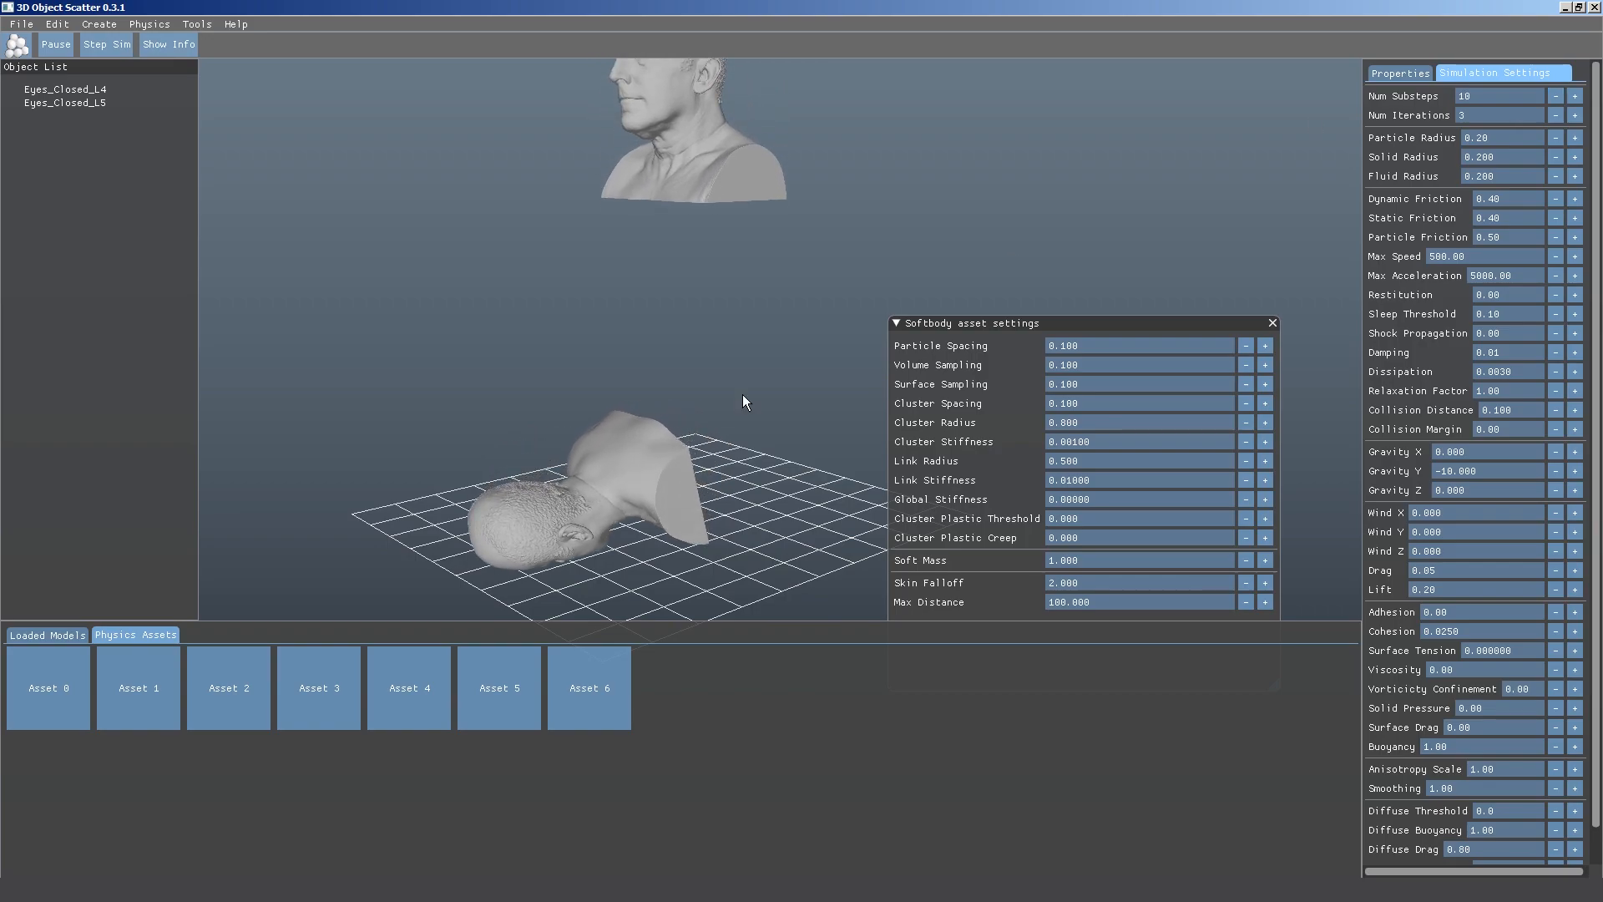
middle_drag(718, 459, 605, 493)
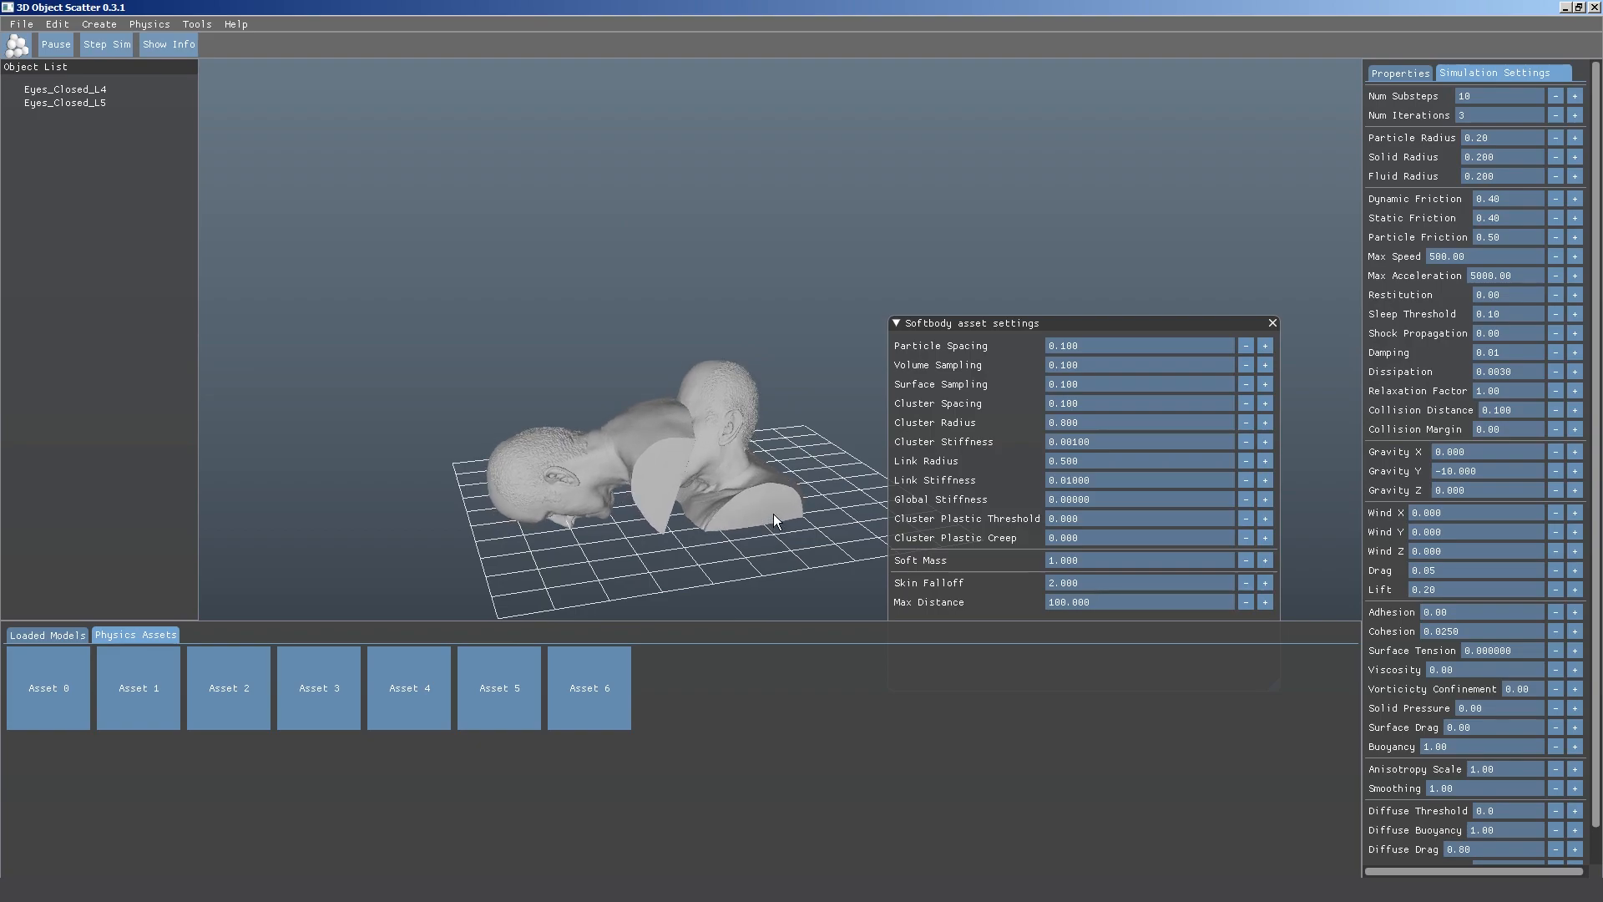
Create a third softbody bust from physics Asset 6 and watch it drop with the simulation particles displayed.
right_click(610, 668)
click(660, 676)
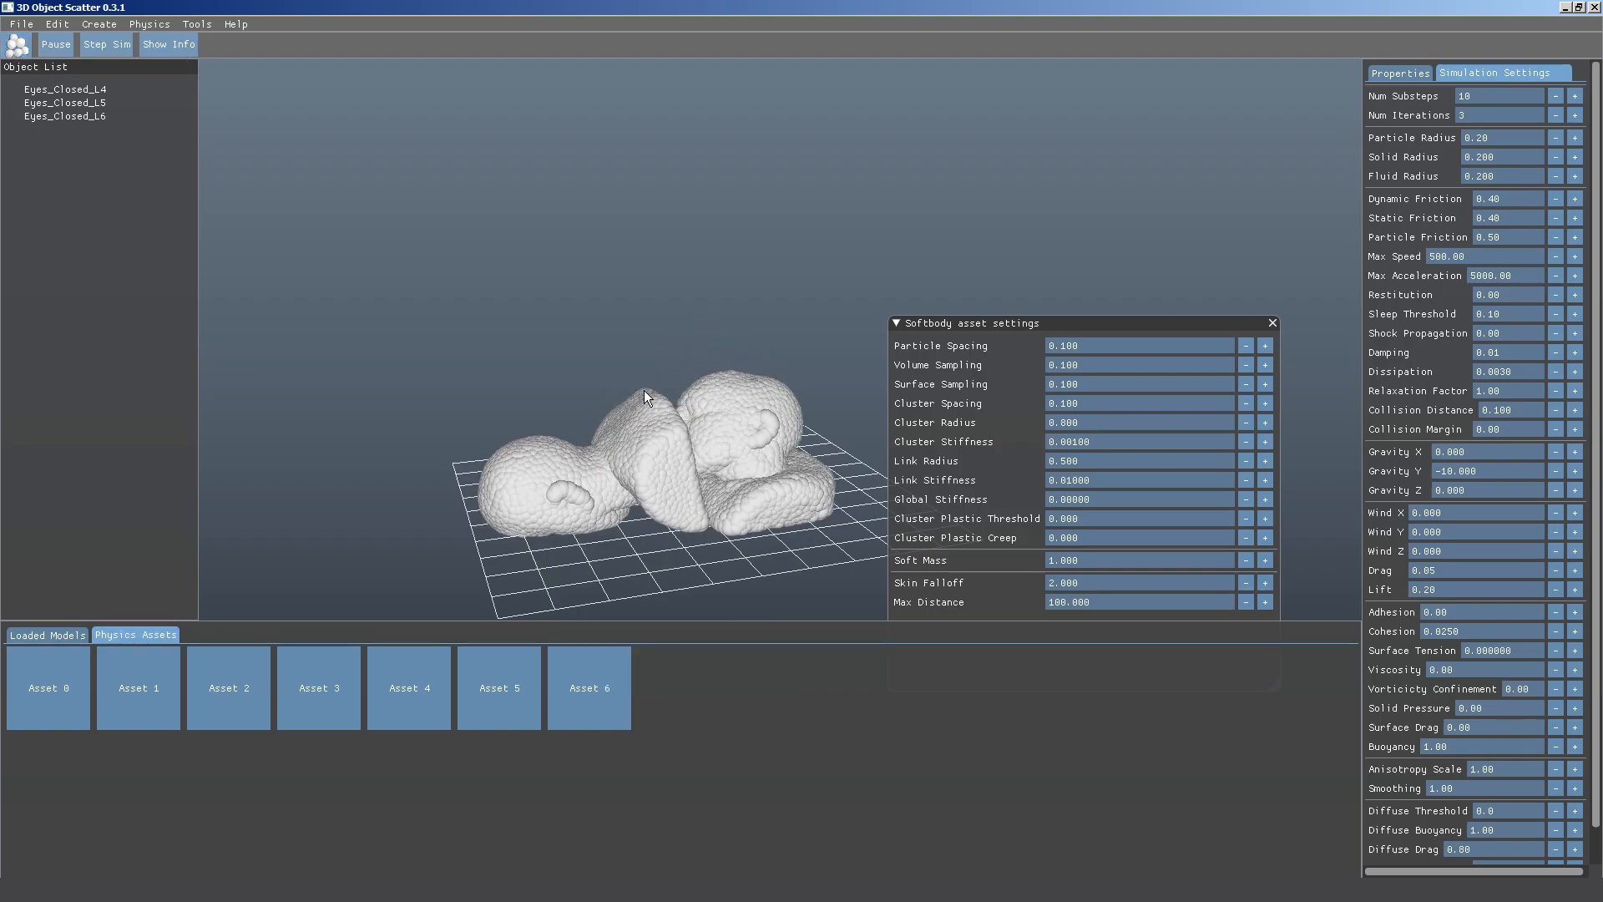
middle_drag(643, 390, 498, 390)
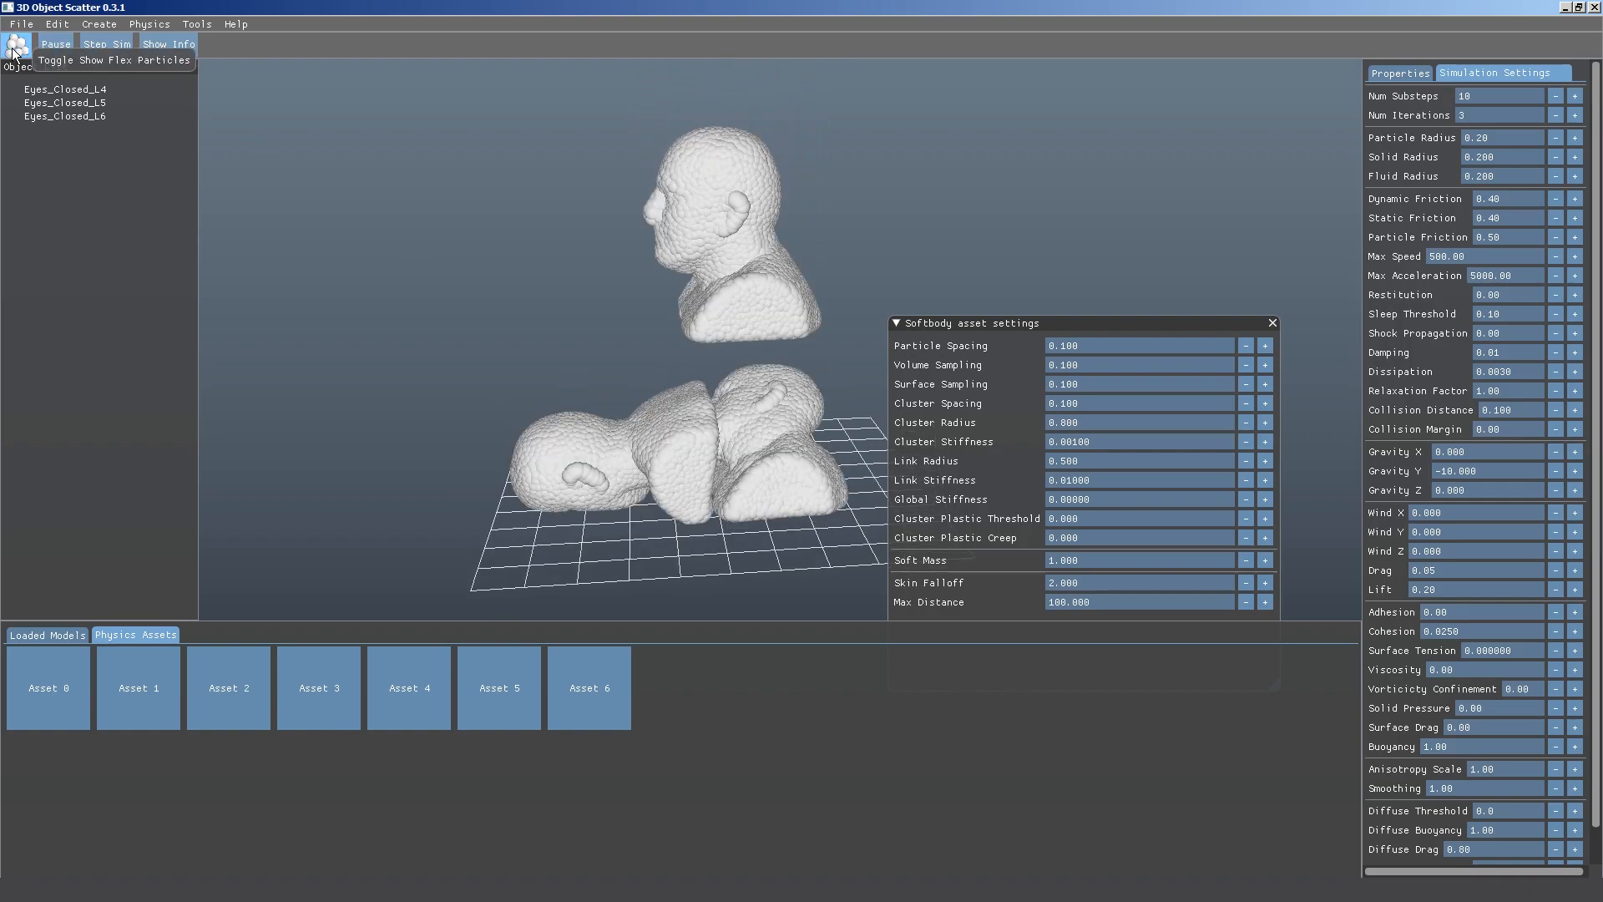
middle_drag(842, 462, 969, 461)
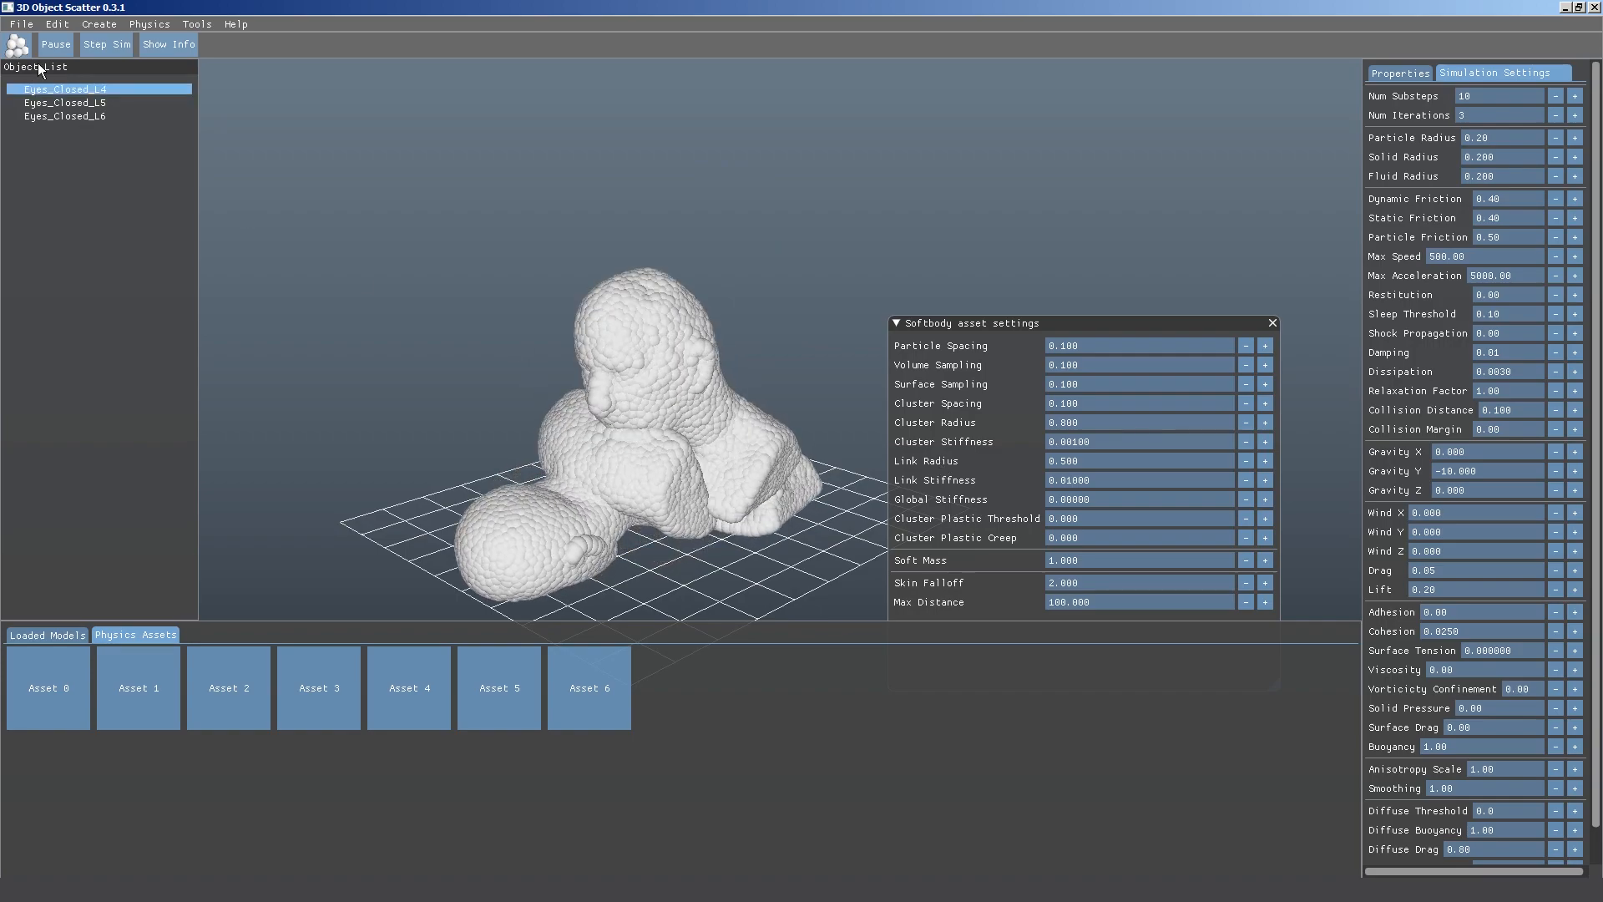
Examine the collisions of the three piled busts from several sides in both mesh and particle display.
click(17, 46)
middle_drag(729, 536, 575, 522)
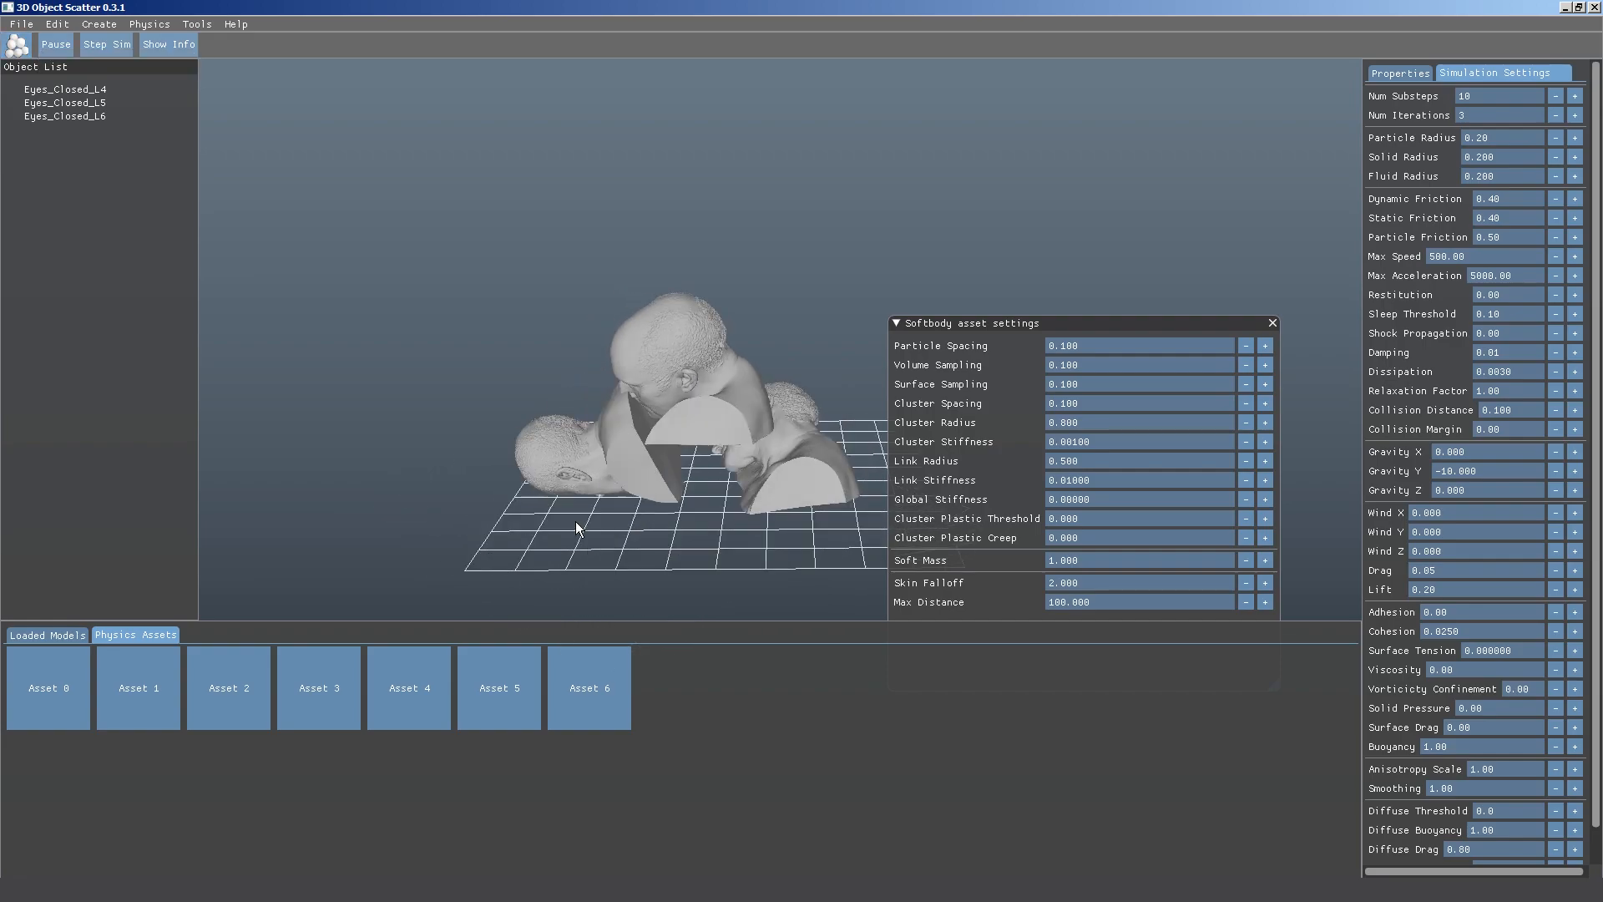
middle_drag(779, 502, 539, 496)
click(17, 46)
middle_drag(585, 447, 982, 506)
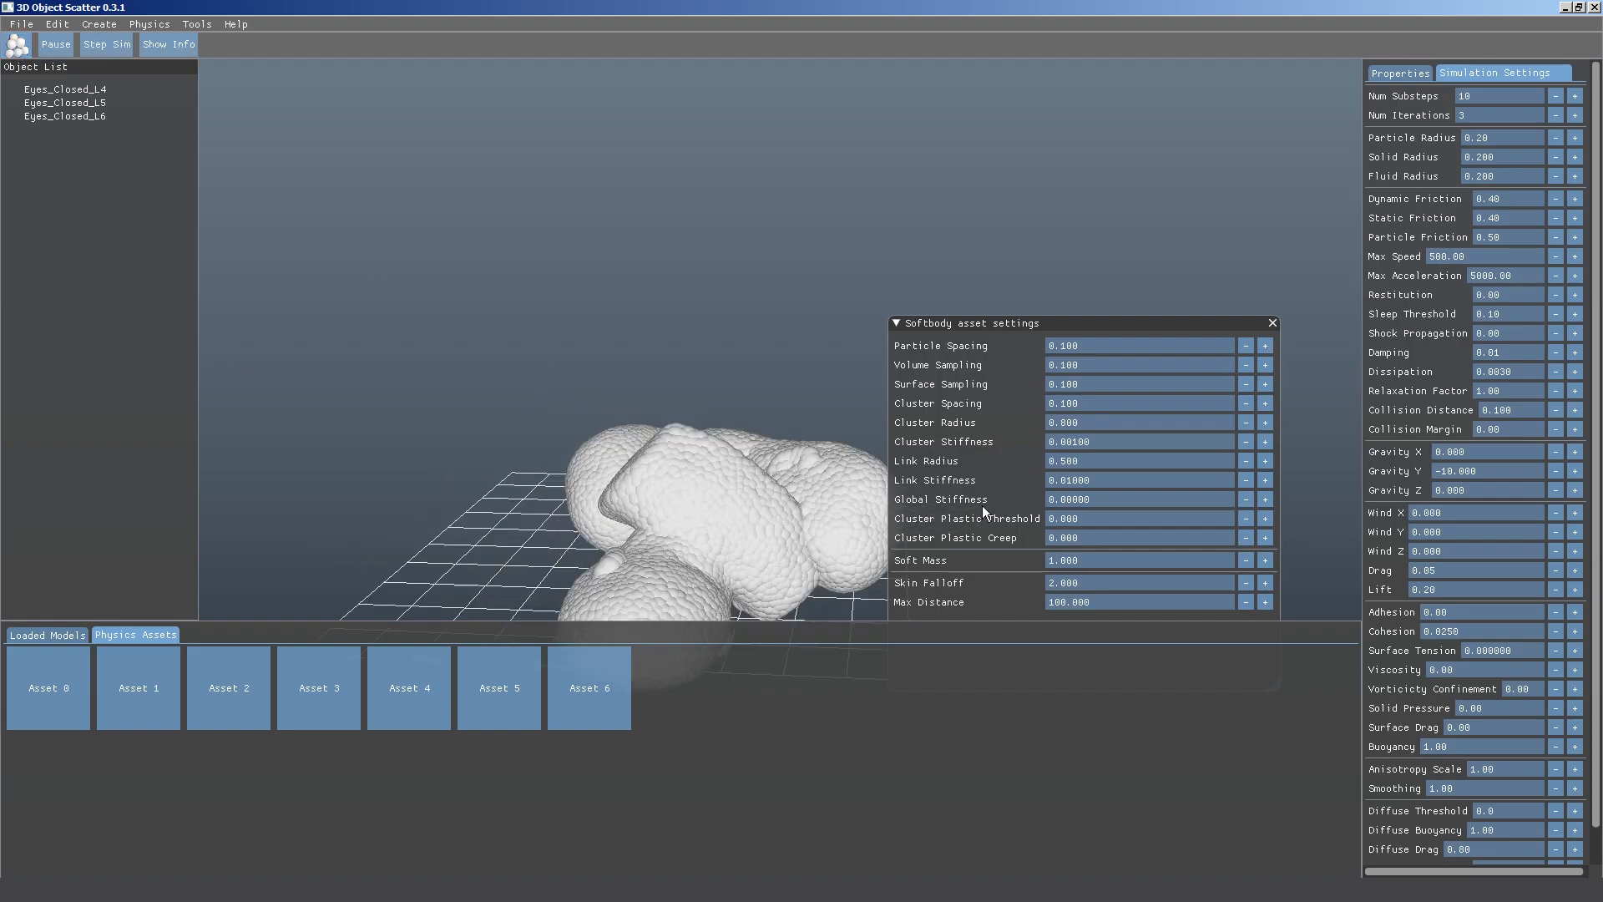
middle_drag(780, 504, 752, 401)
Create a fourth softbody bust from physics Asset 6 and display the frame rate and particle count information.
right_click(586, 693)
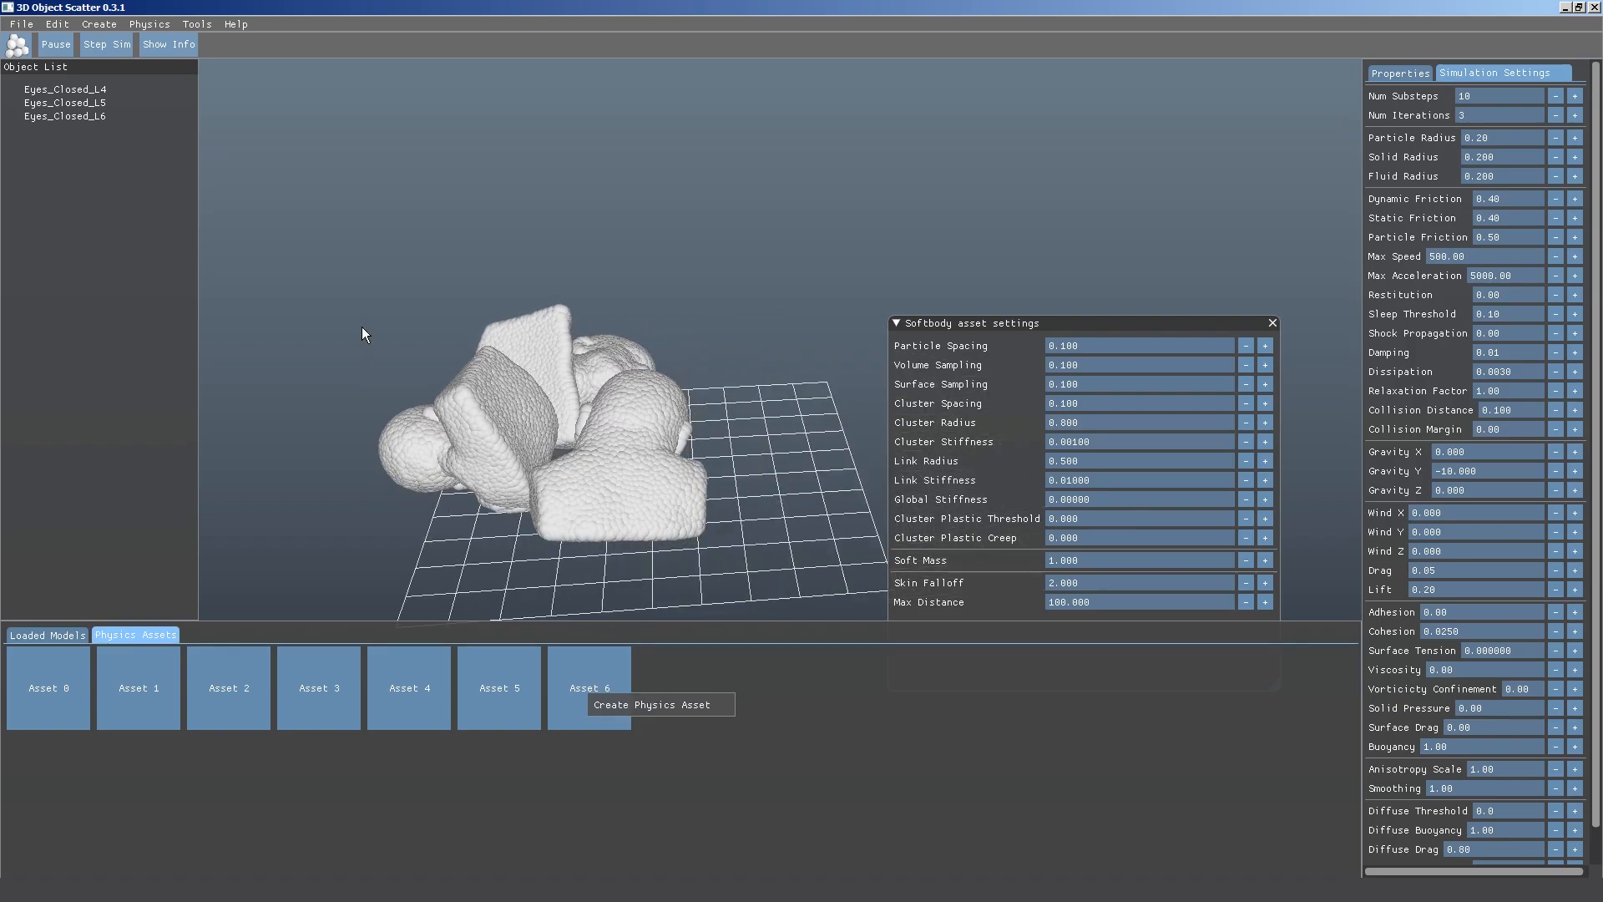
click(664, 704)
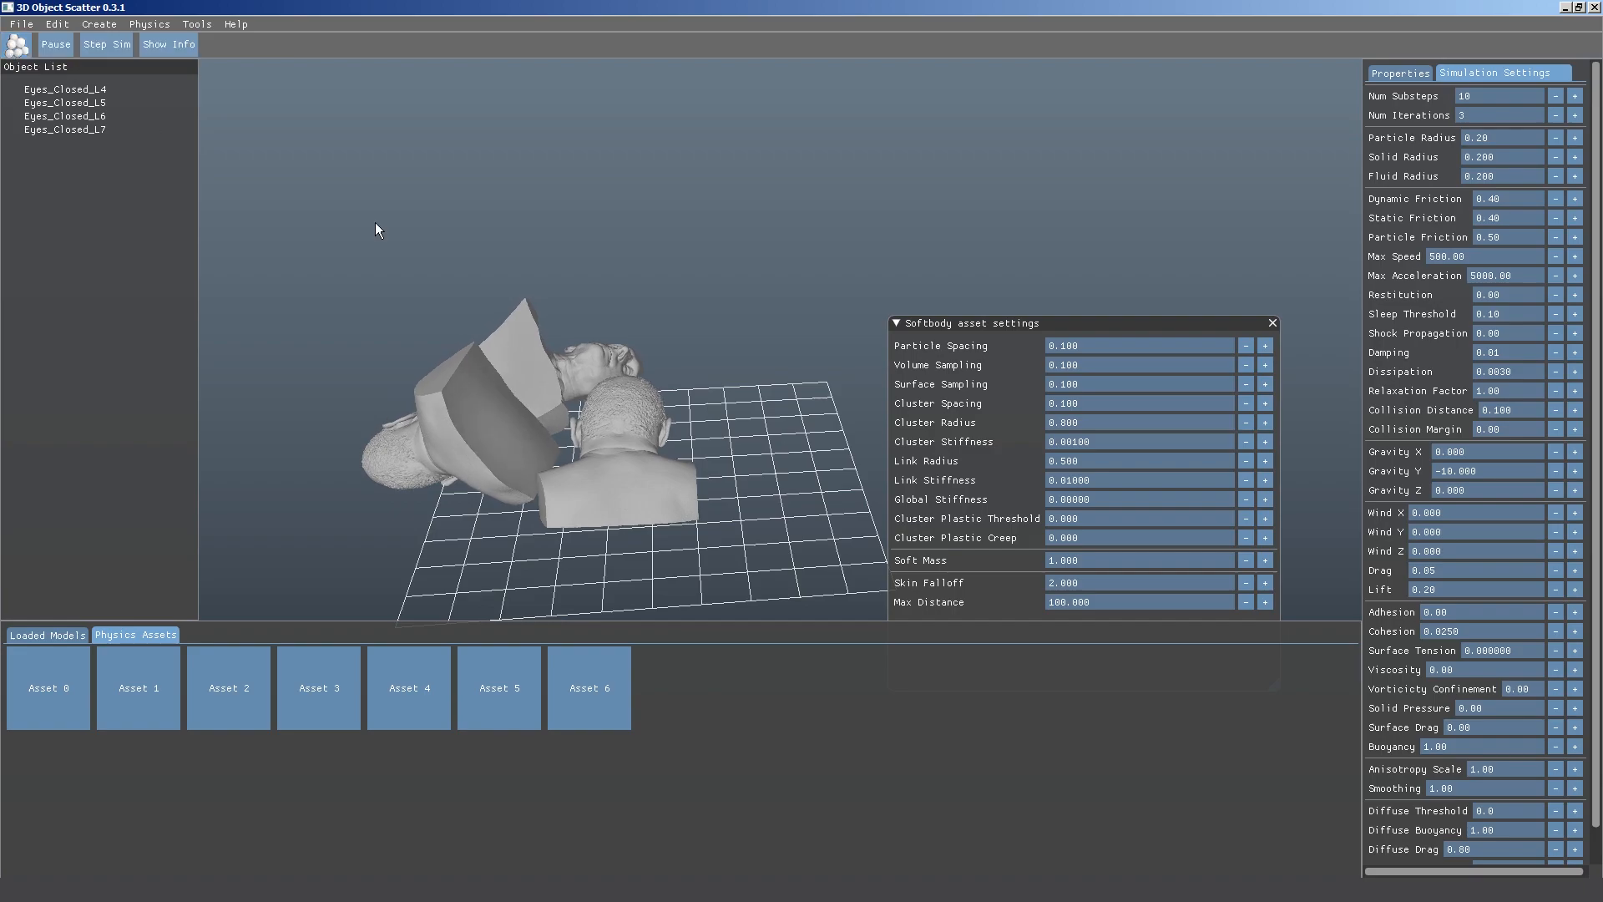
click(183, 51)
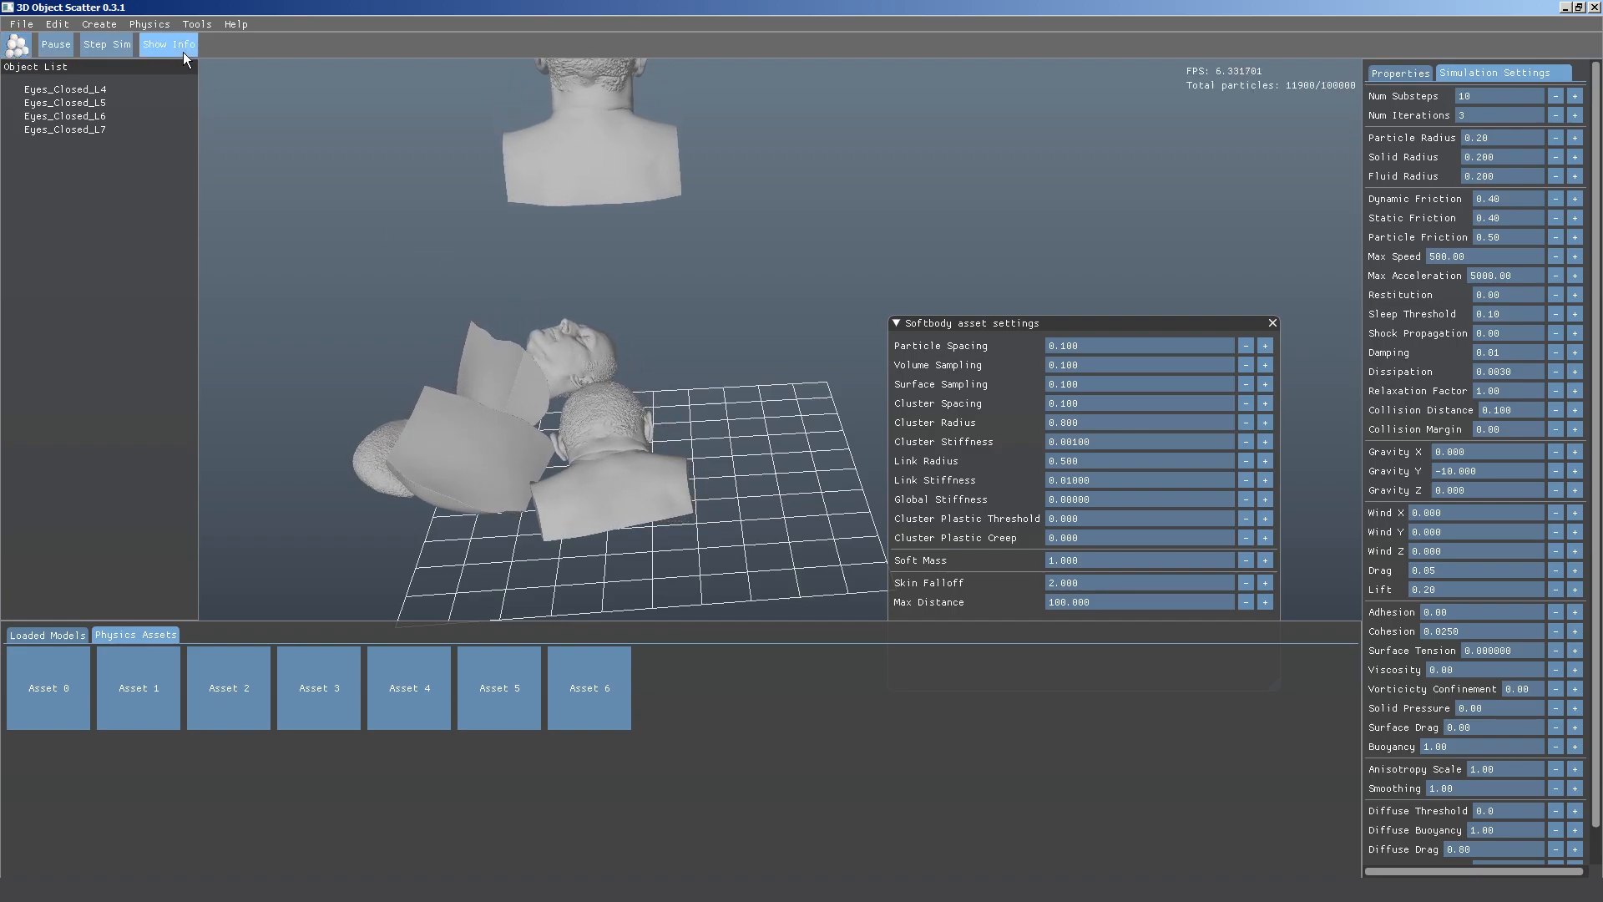
Examine the four settled busts from several angles and review the Cluster Stiffness and Num Substeps settings.
middle_drag(485, 393, 604, 484)
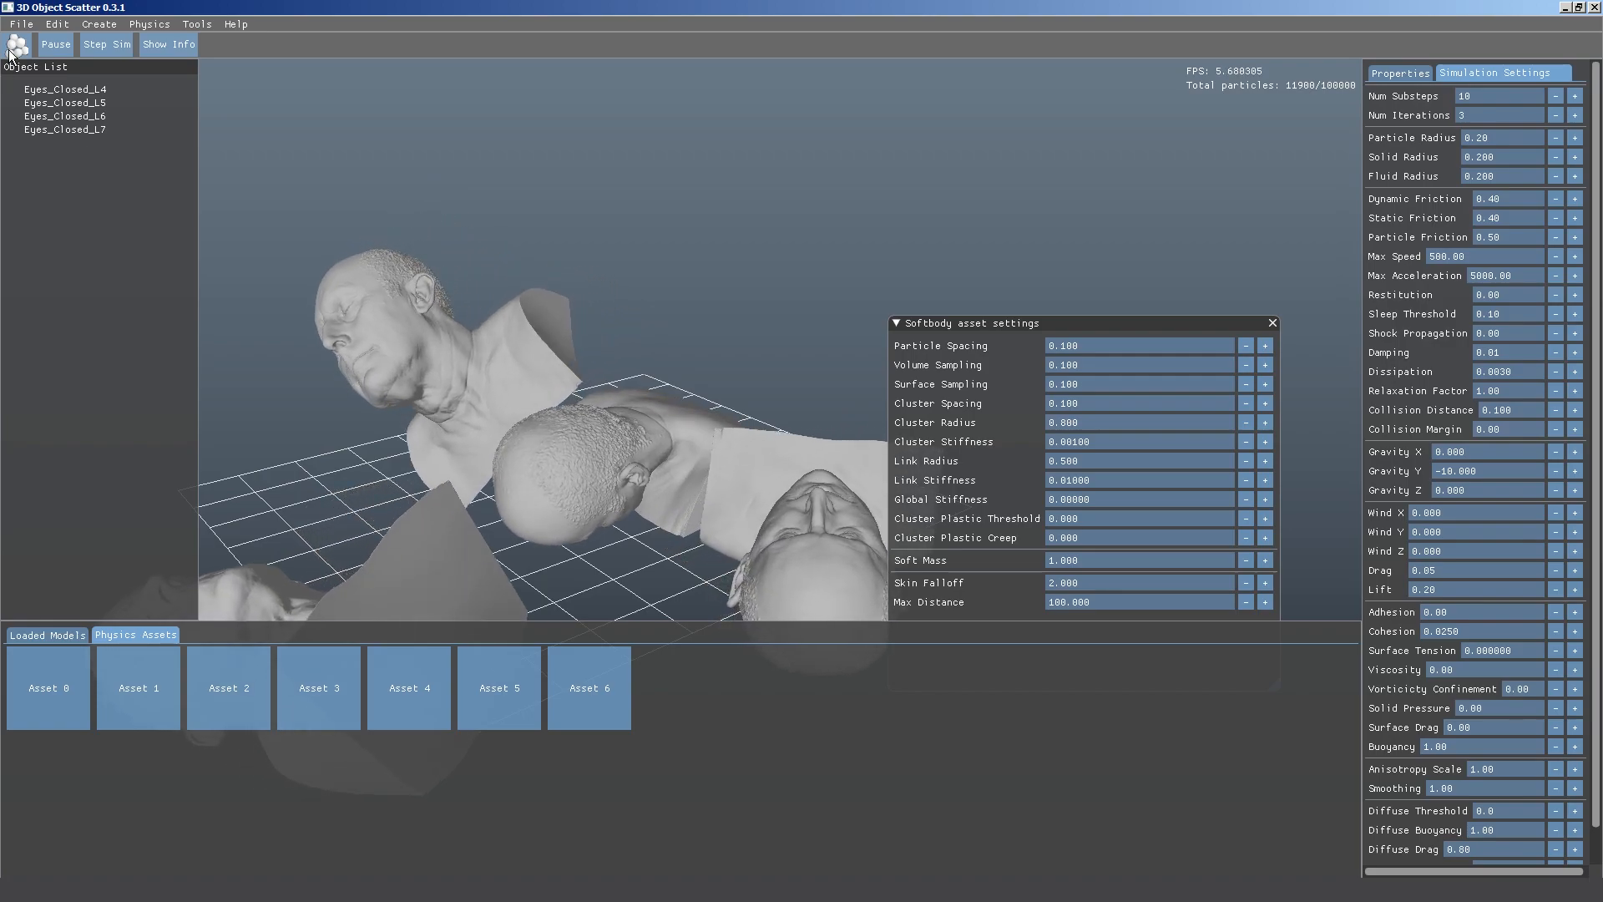
middle_drag(643, 501, 715, 497)
scroll(751, 508, down, 4)
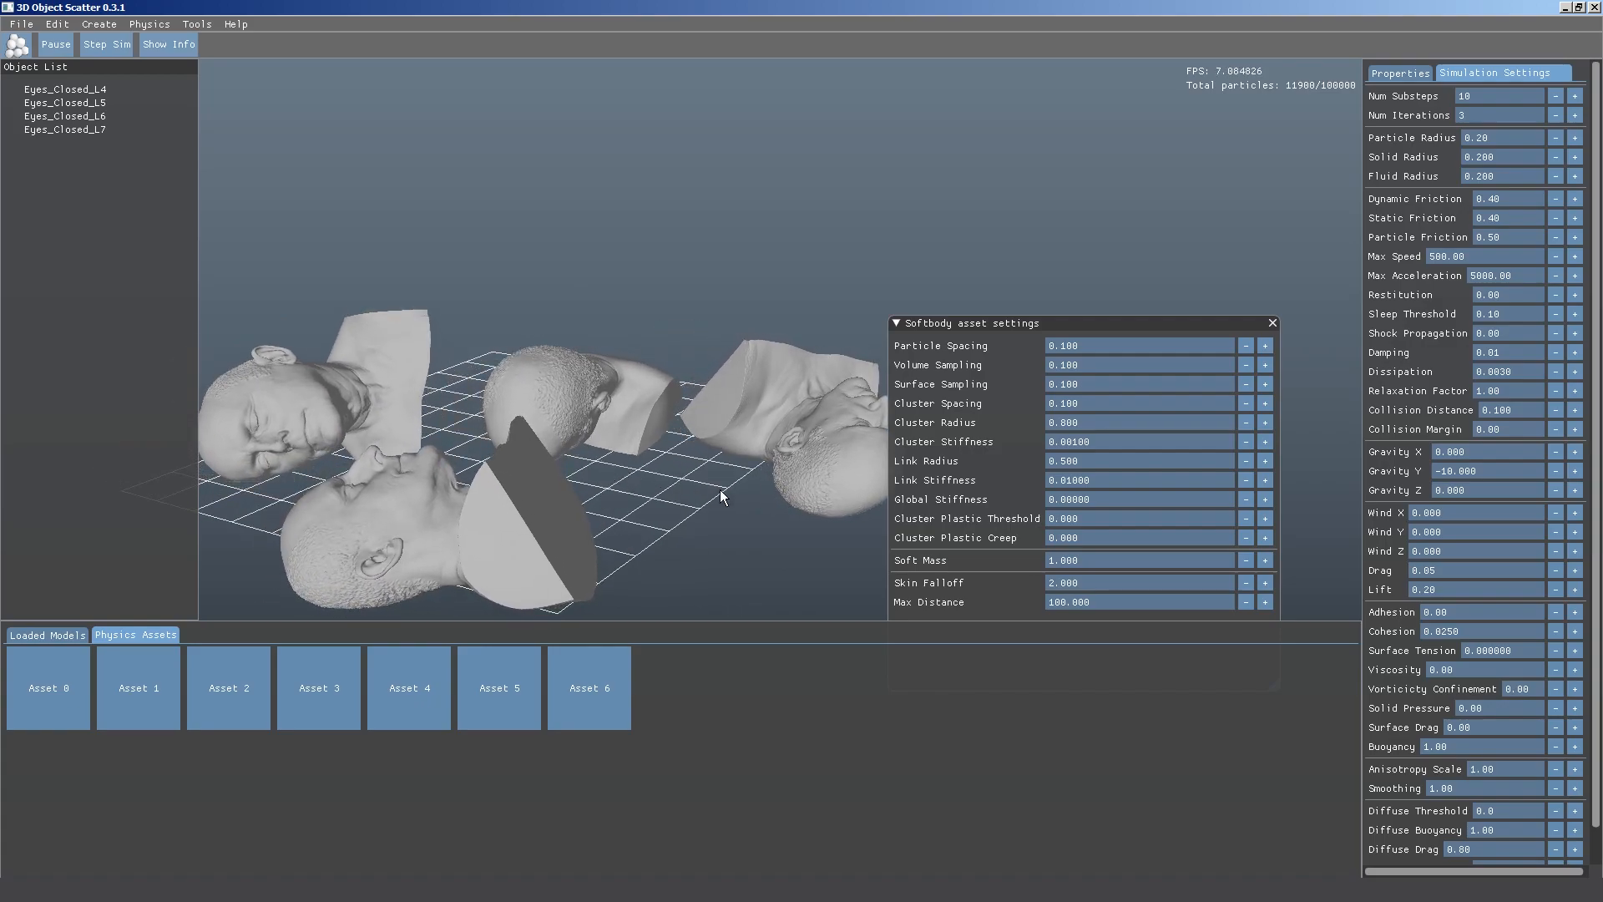
drag(1020, 325, 1025, 297)
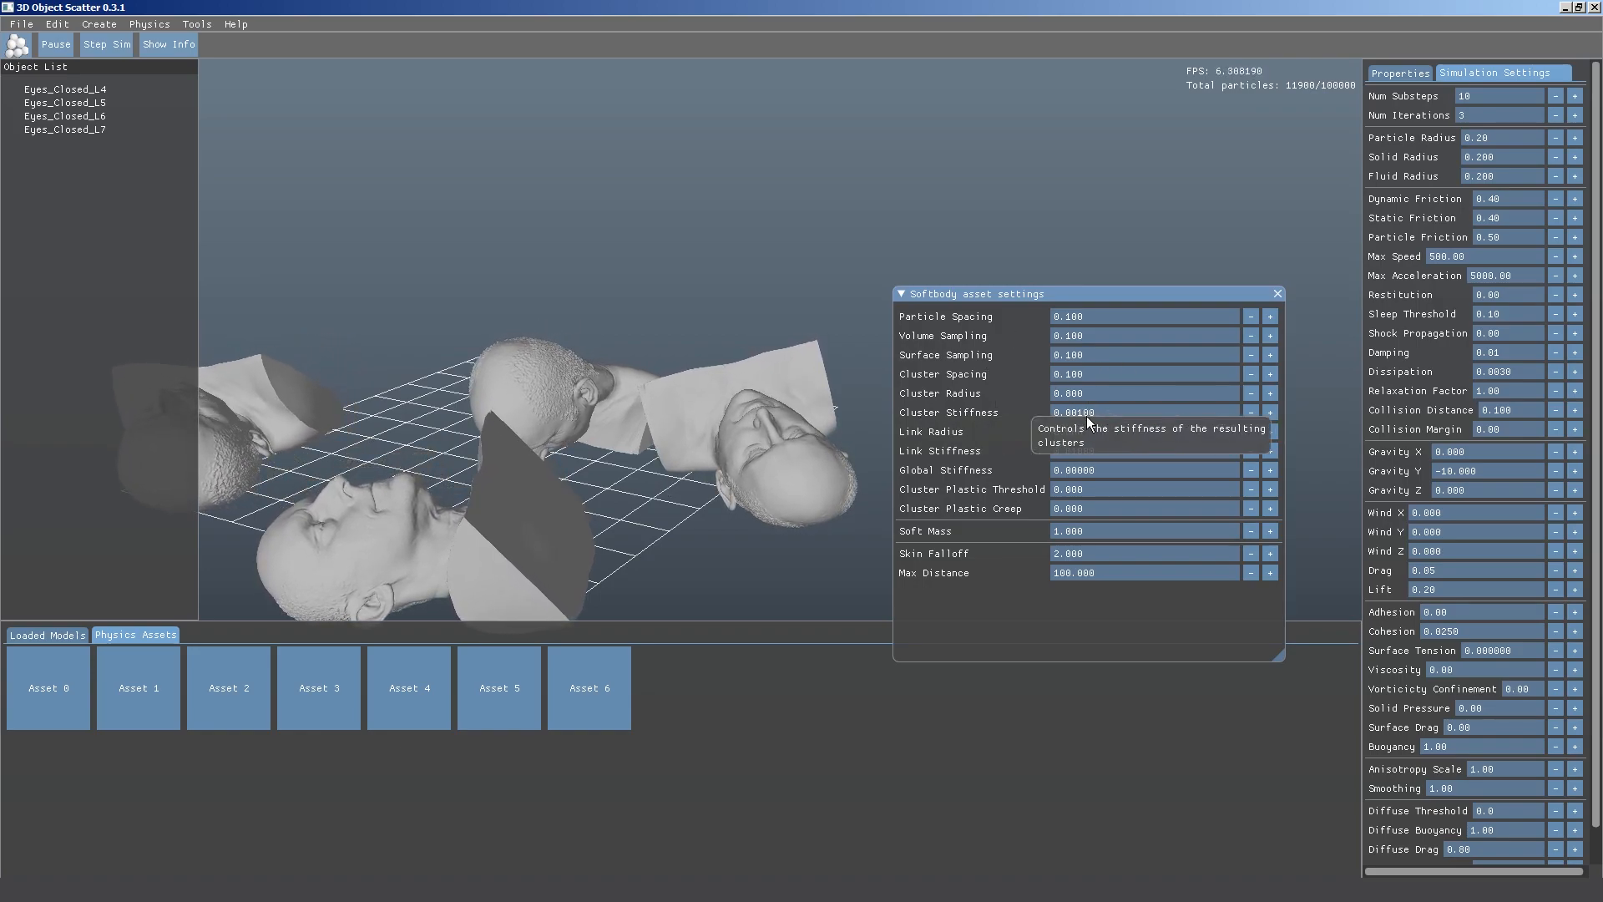
mouse_move(1408, 104)
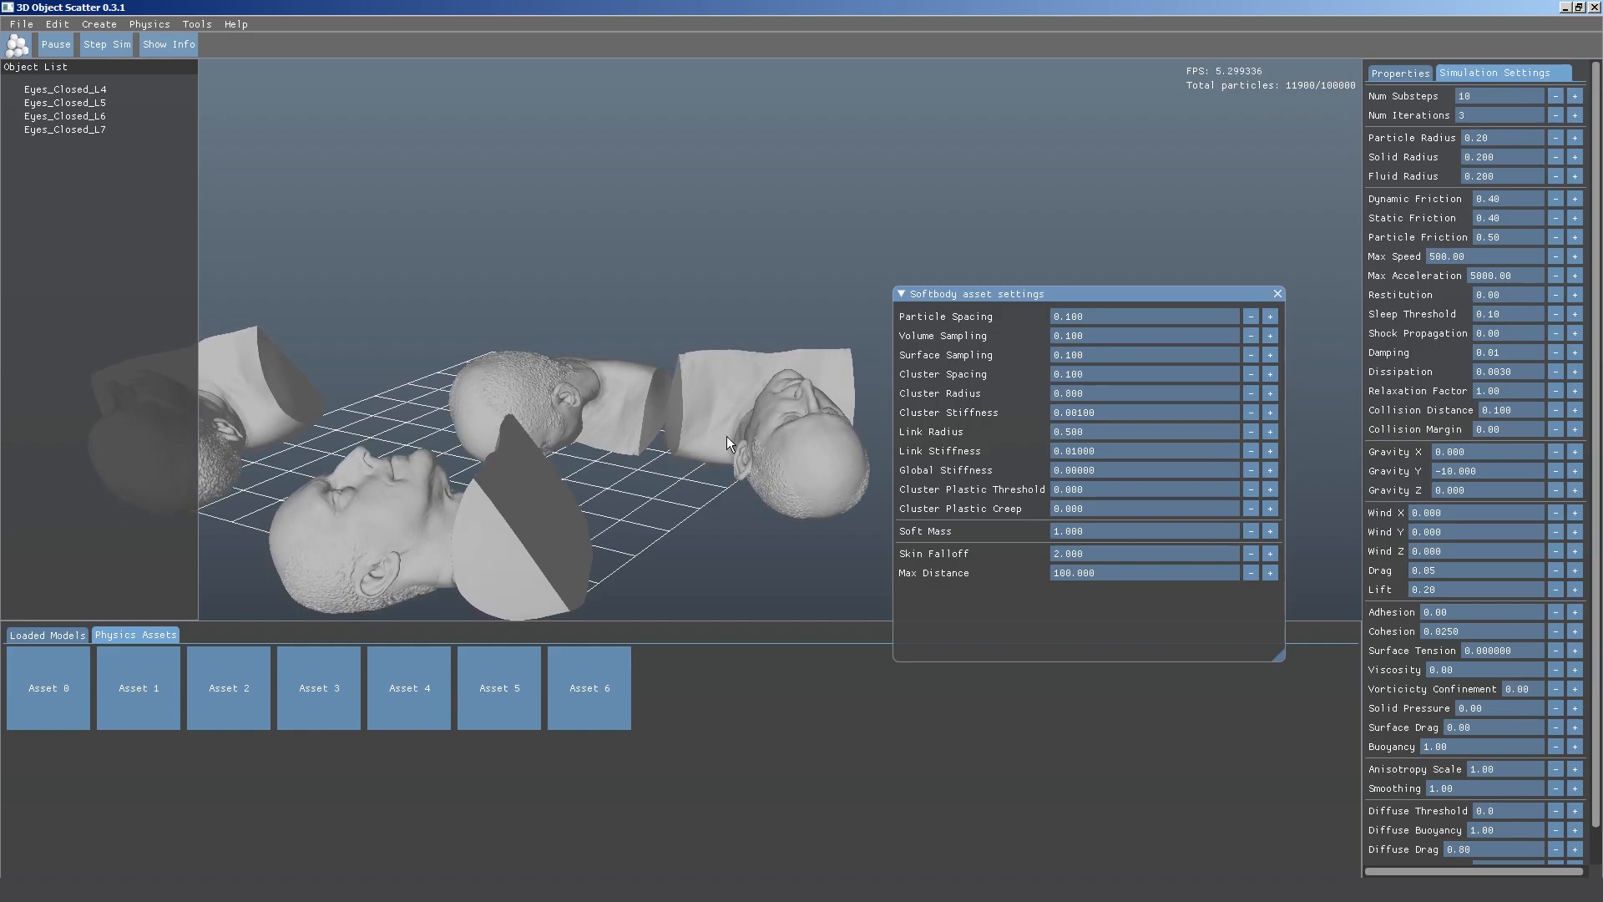
middle_drag(689, 406, 699, 413)
right_drag(803, 469, 649, 462)
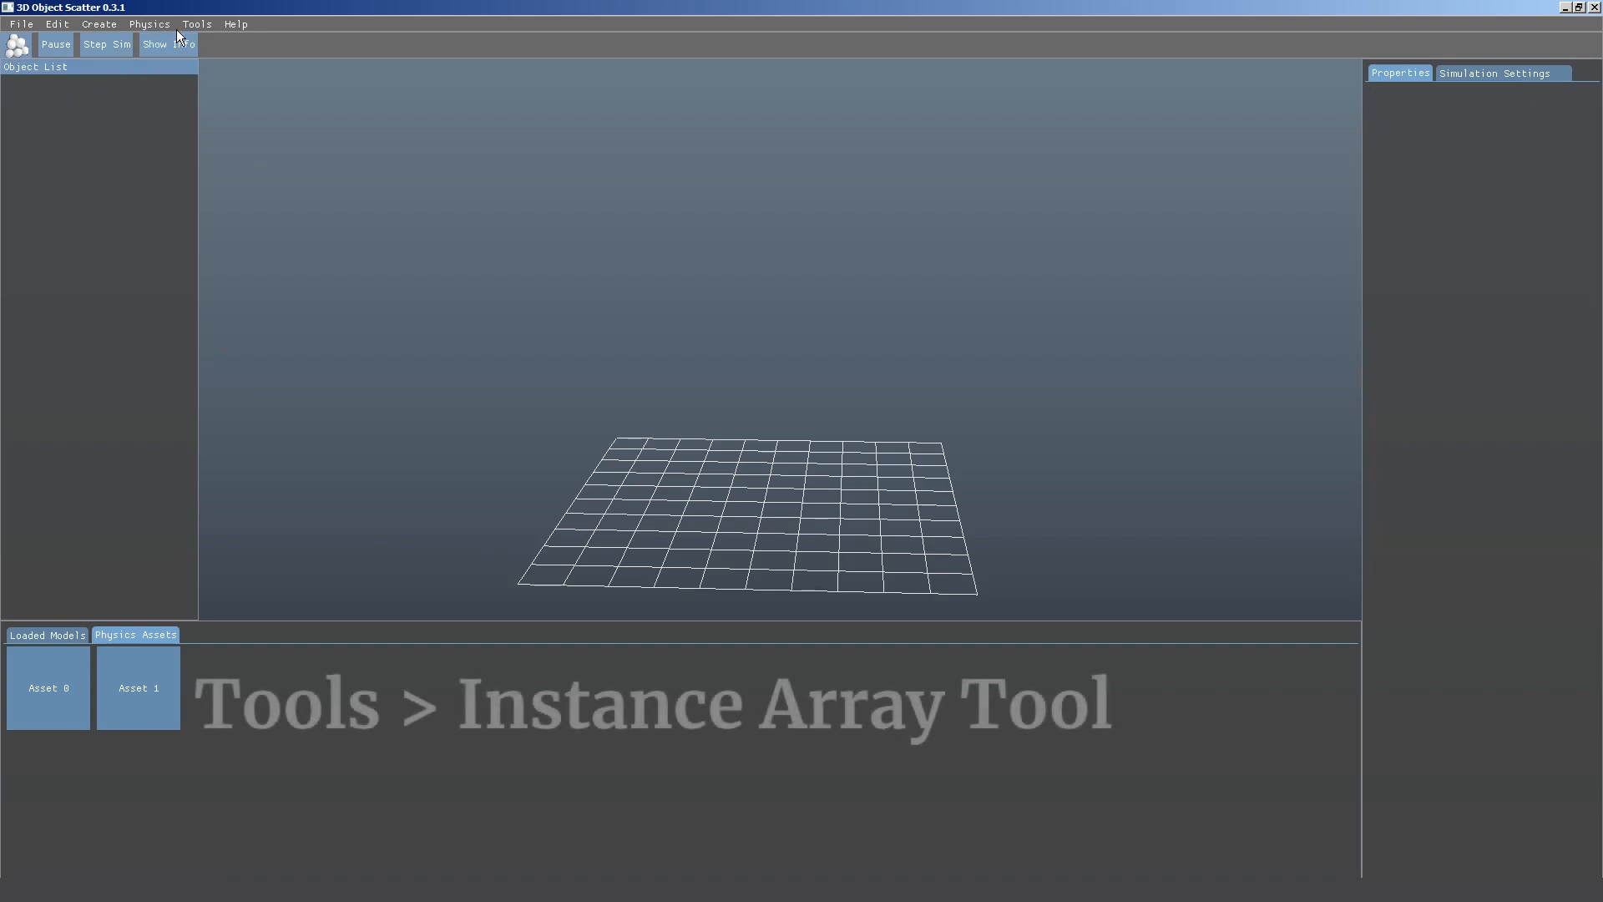
Add an Instance Array Tool to the scene and show its properties.
click(195, 24)
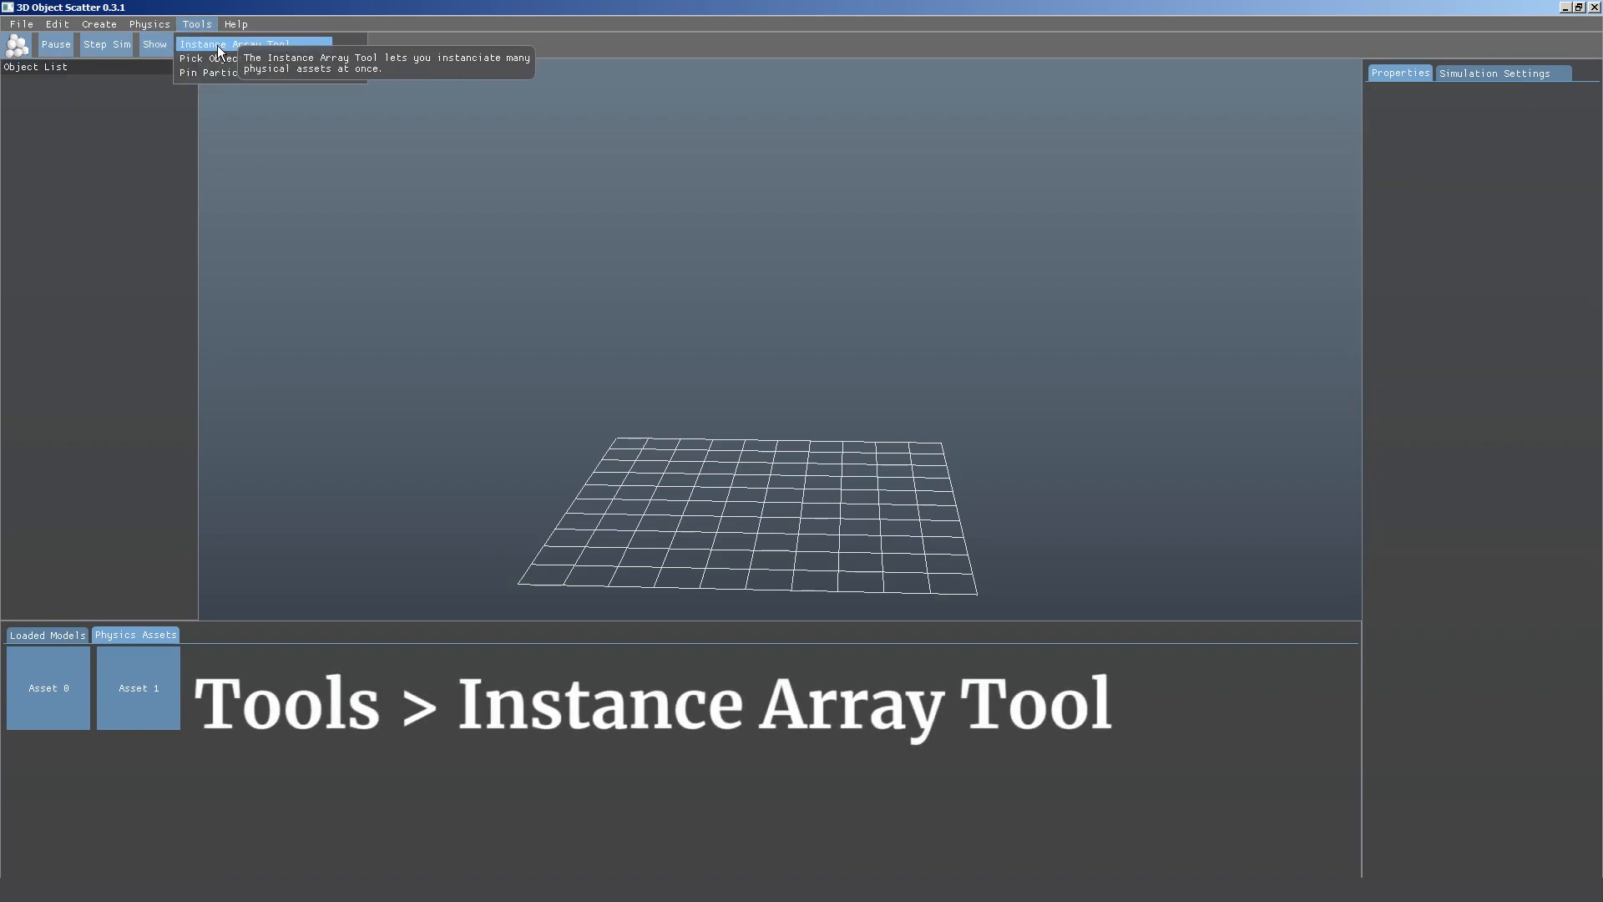
click(220, 50)
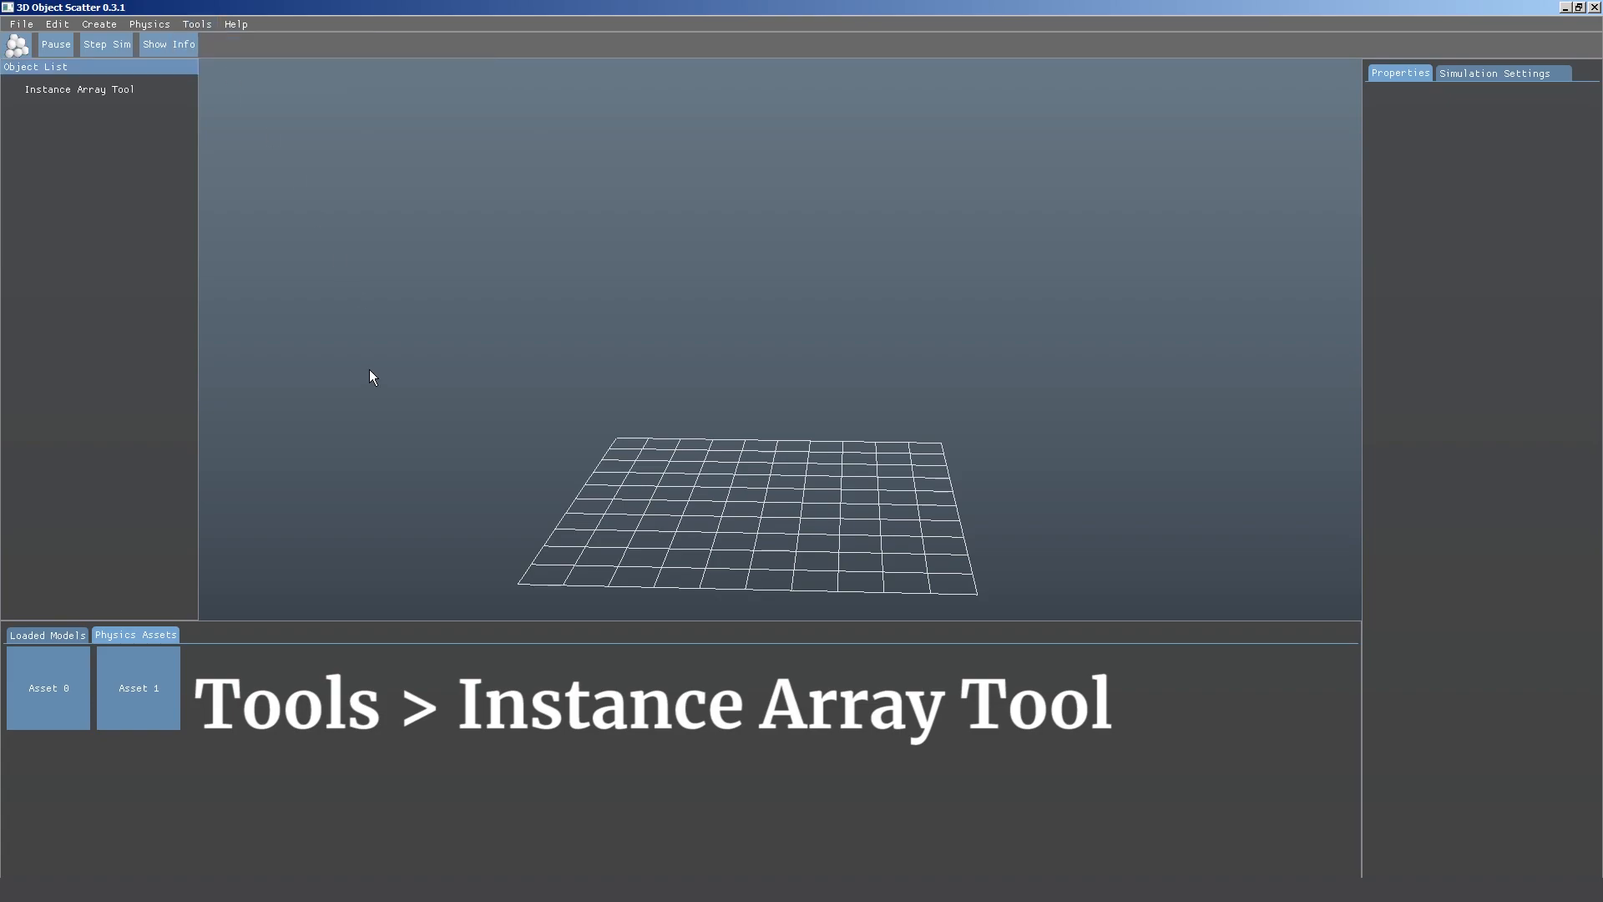
click(100, 90)
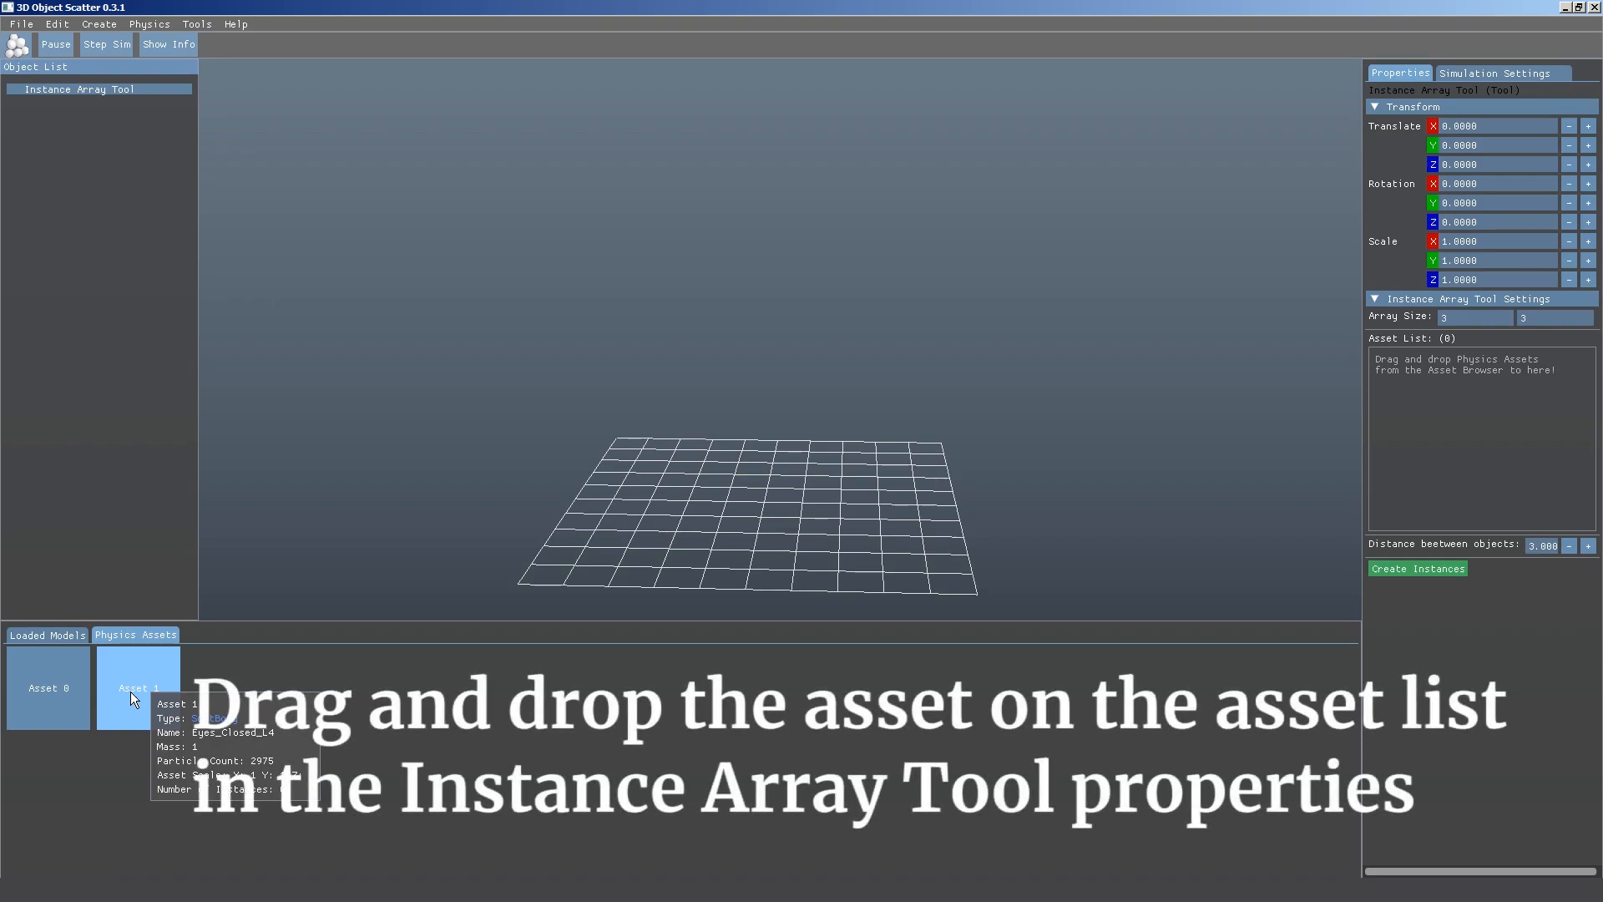
Add physics Asset 1 to the Instance Array Tool's asset list.
drag(132, 695, 1237, 556)
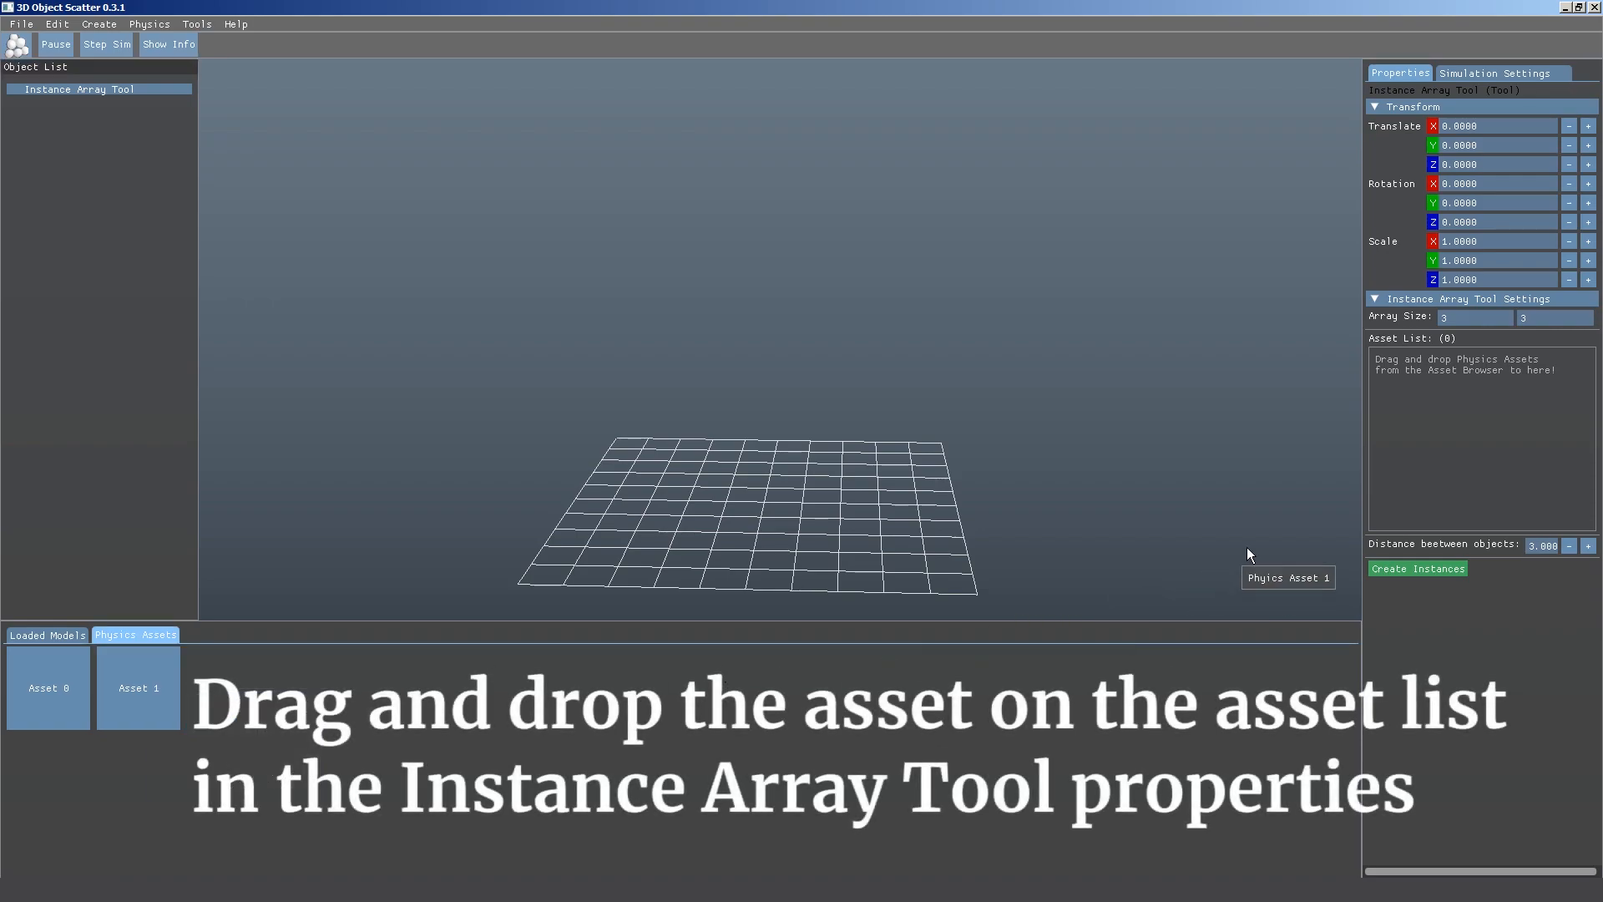
drag(1395, 424, 1395, 425)
middle_drag(906, 422, 938, 528)
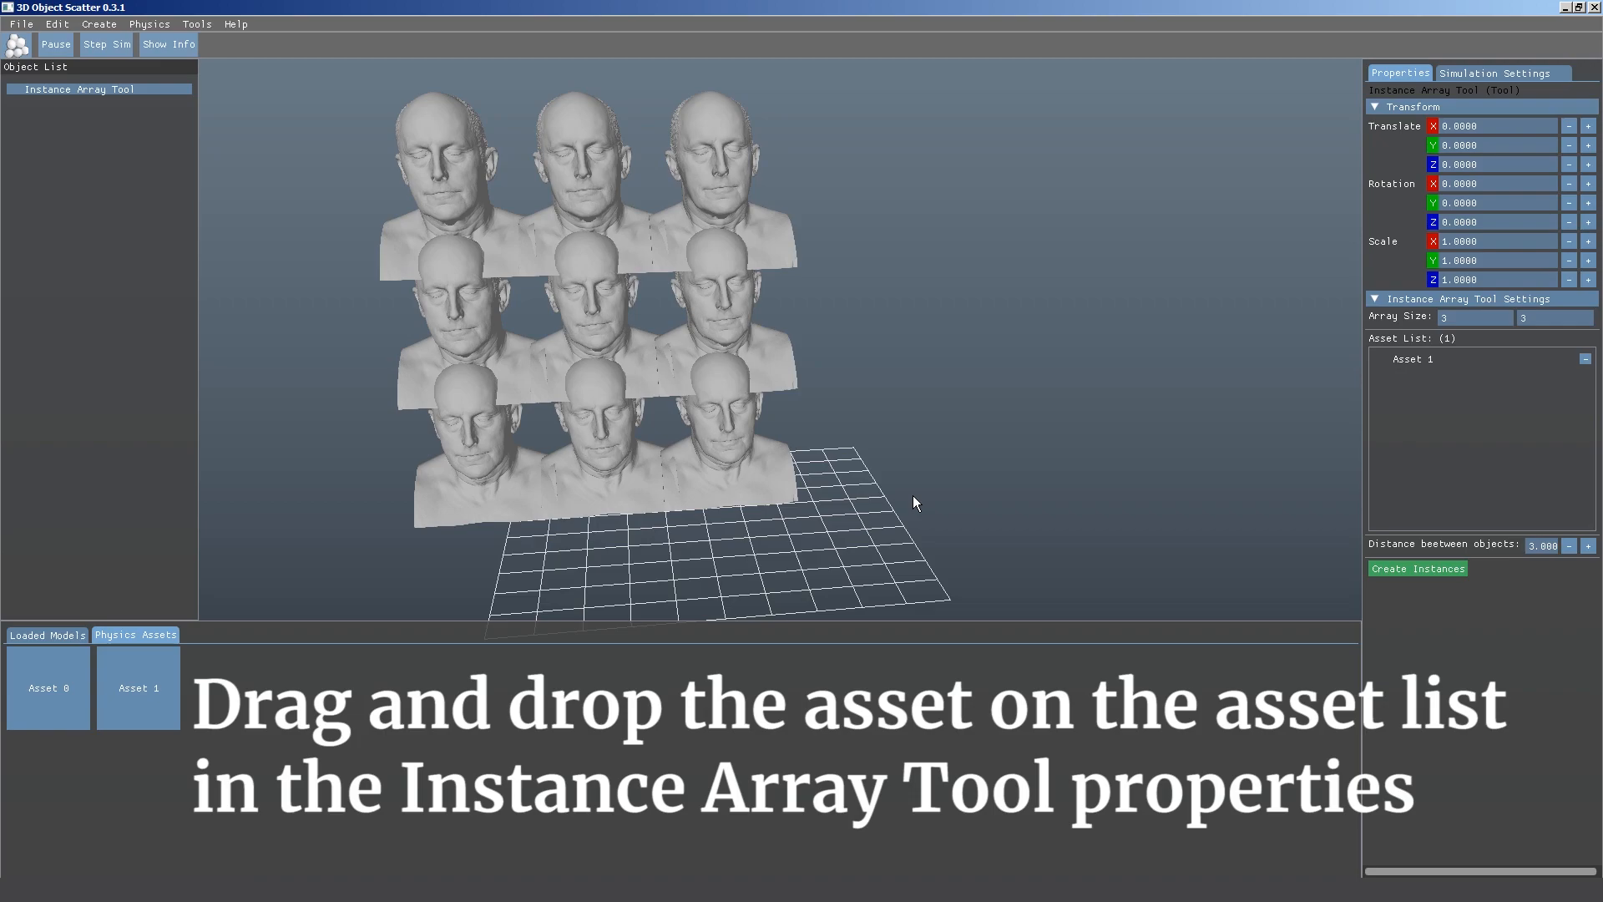
Set the first Array Size value to 1 and move the array along X to about -0.76.
key(w)
drag(595, 534, 807, 536)
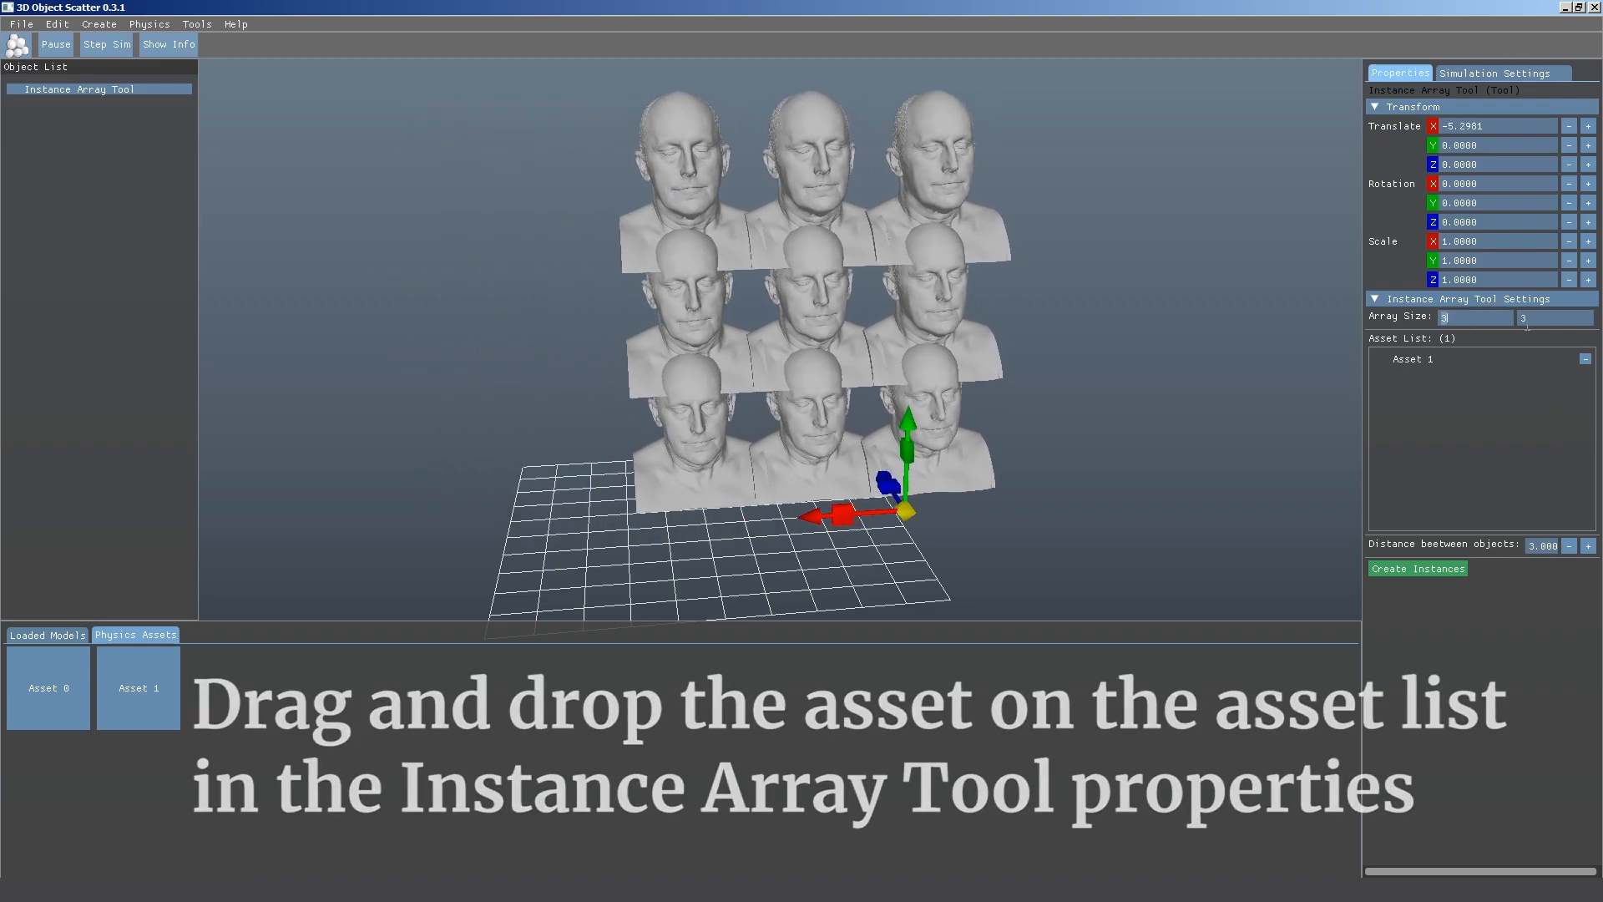
text(1)
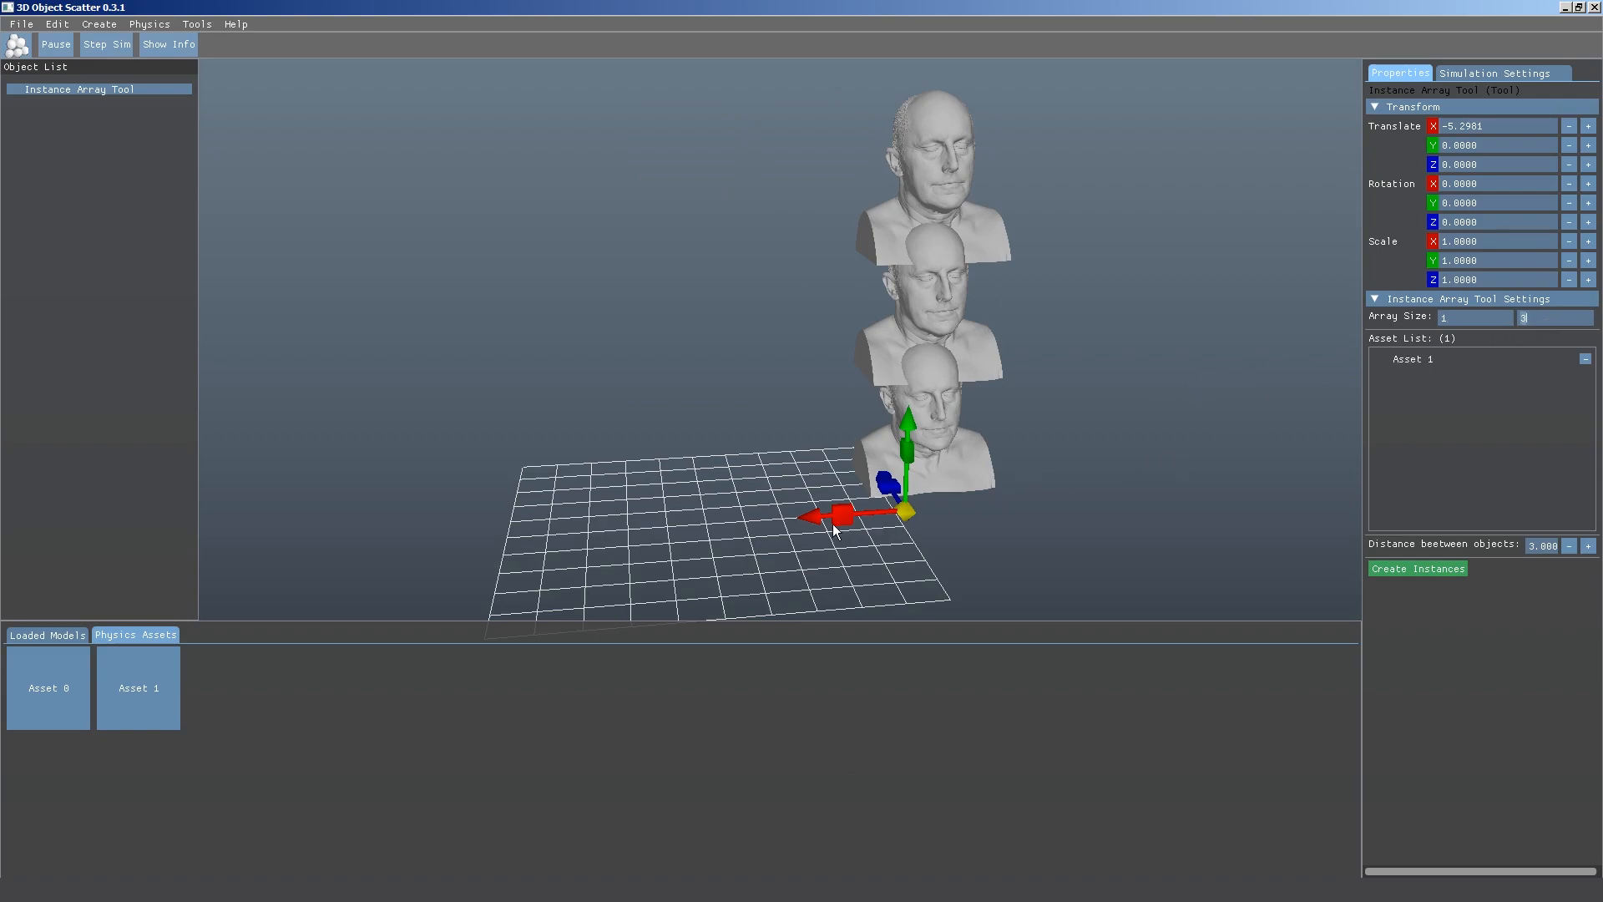
drag(813, 520, 642, 531)
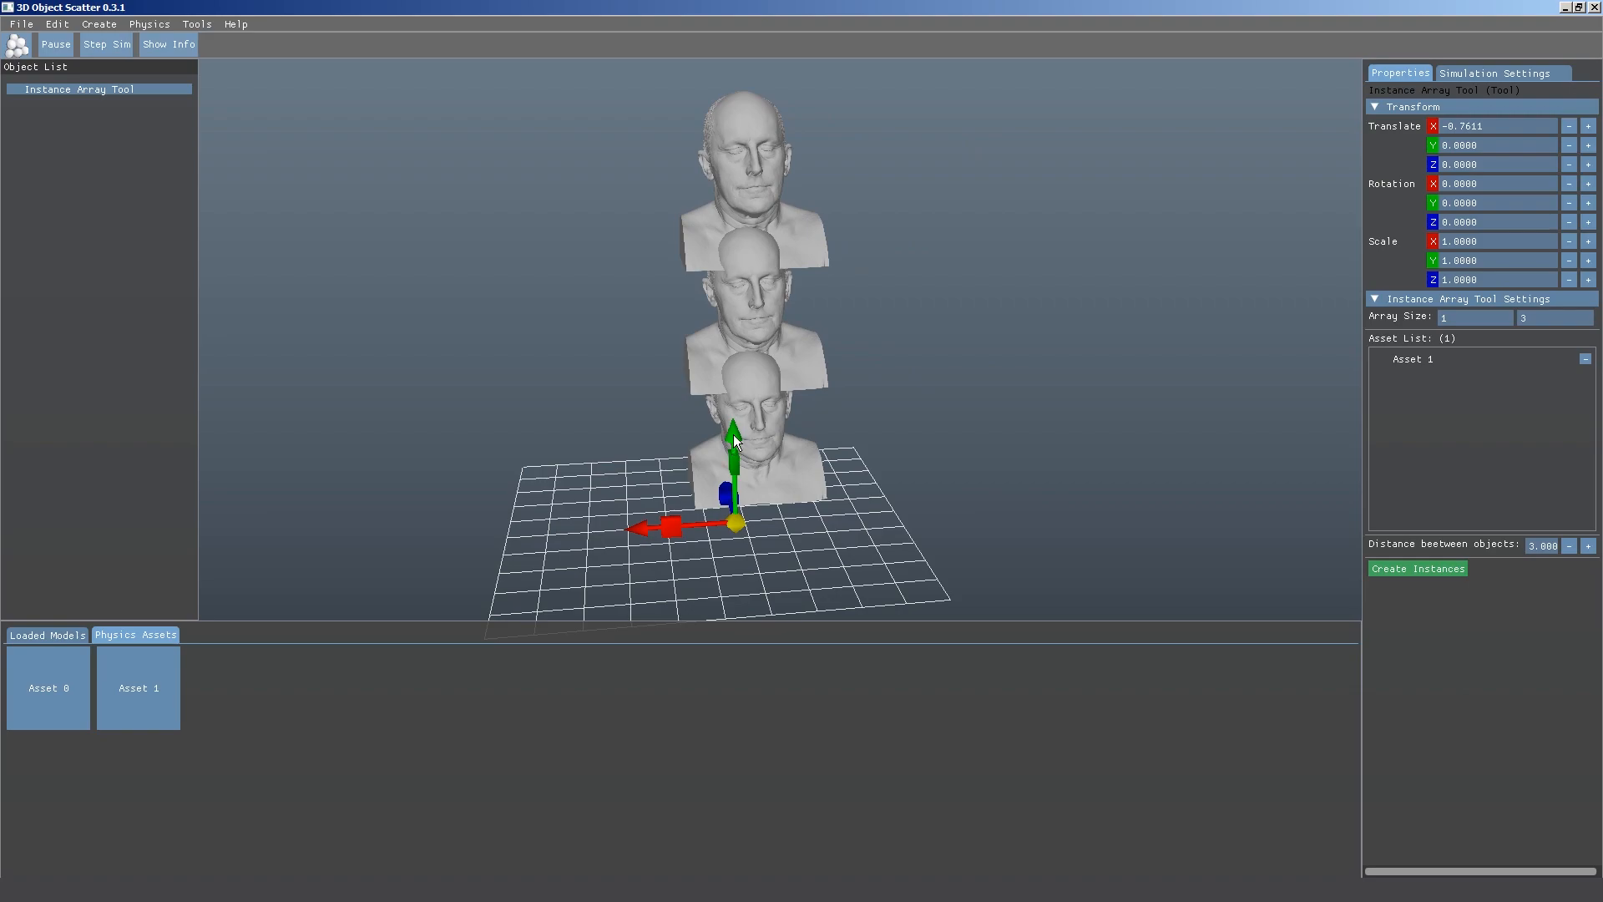
Increase the distance between the array's objects to 4.100.
click(785, 434)
click(769, 424)
click(1589, 546)
click(1588, 546)
click(1588, 546)
click(1589, 546)
mouse_move(1055, 418)
middle_down()
mouse_move(1044, 428)
mouse_move(1097, 418)
mouse_move(1069, 403)
middle_up()
middle_drag(972, 404, 998, 416)
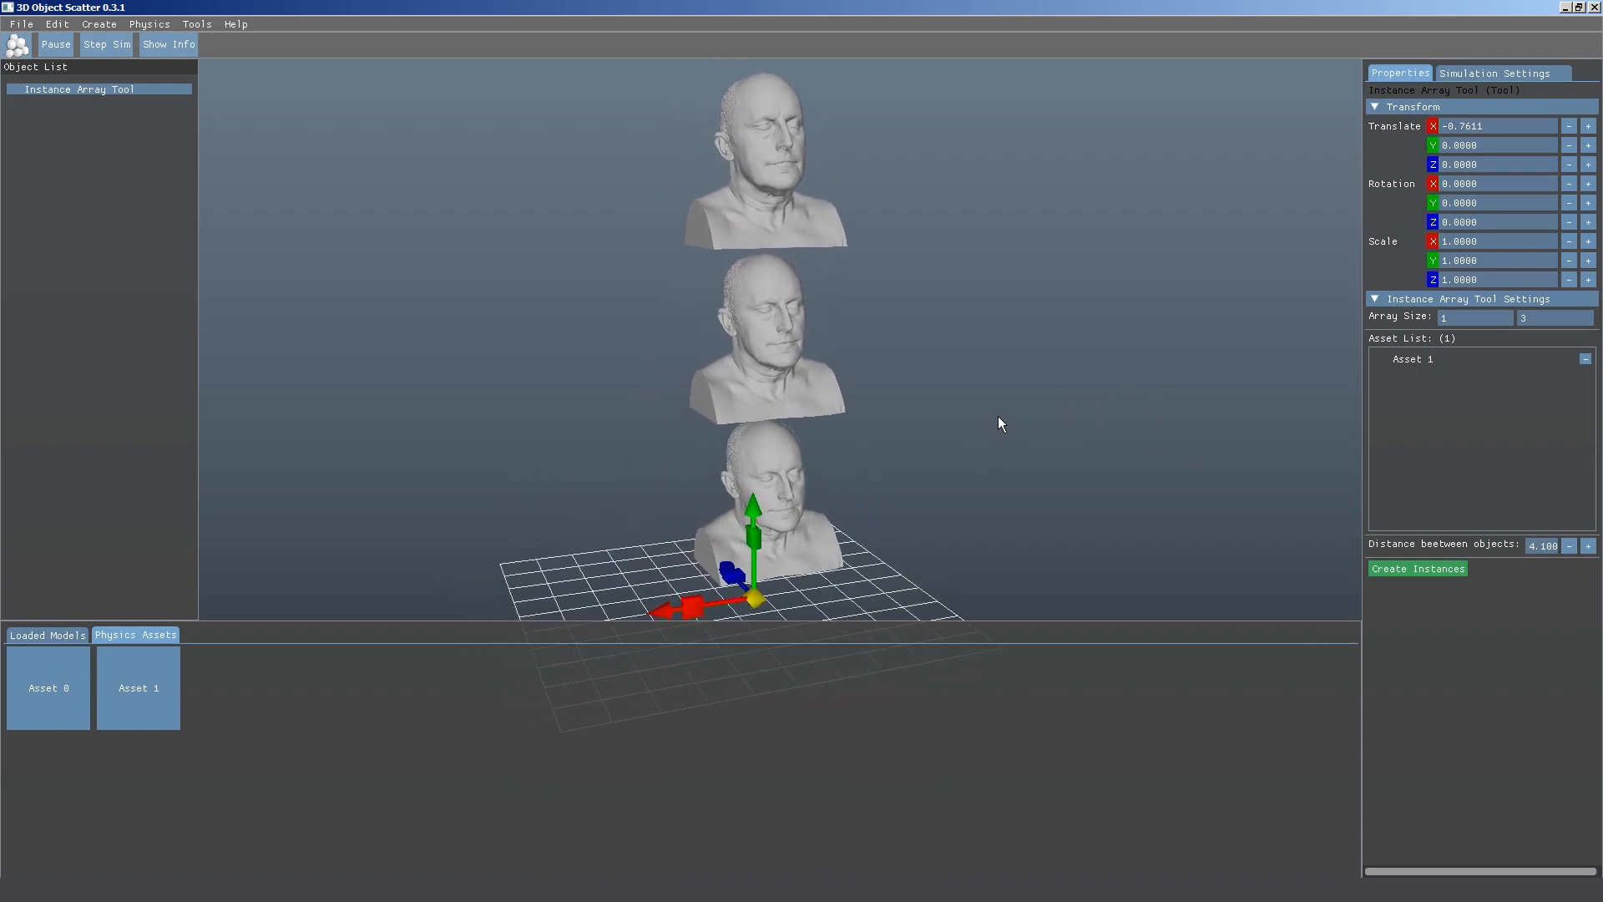
Raise the array along Y to about 1.40 and create its instances.
drag(749, 513, 749, 458)
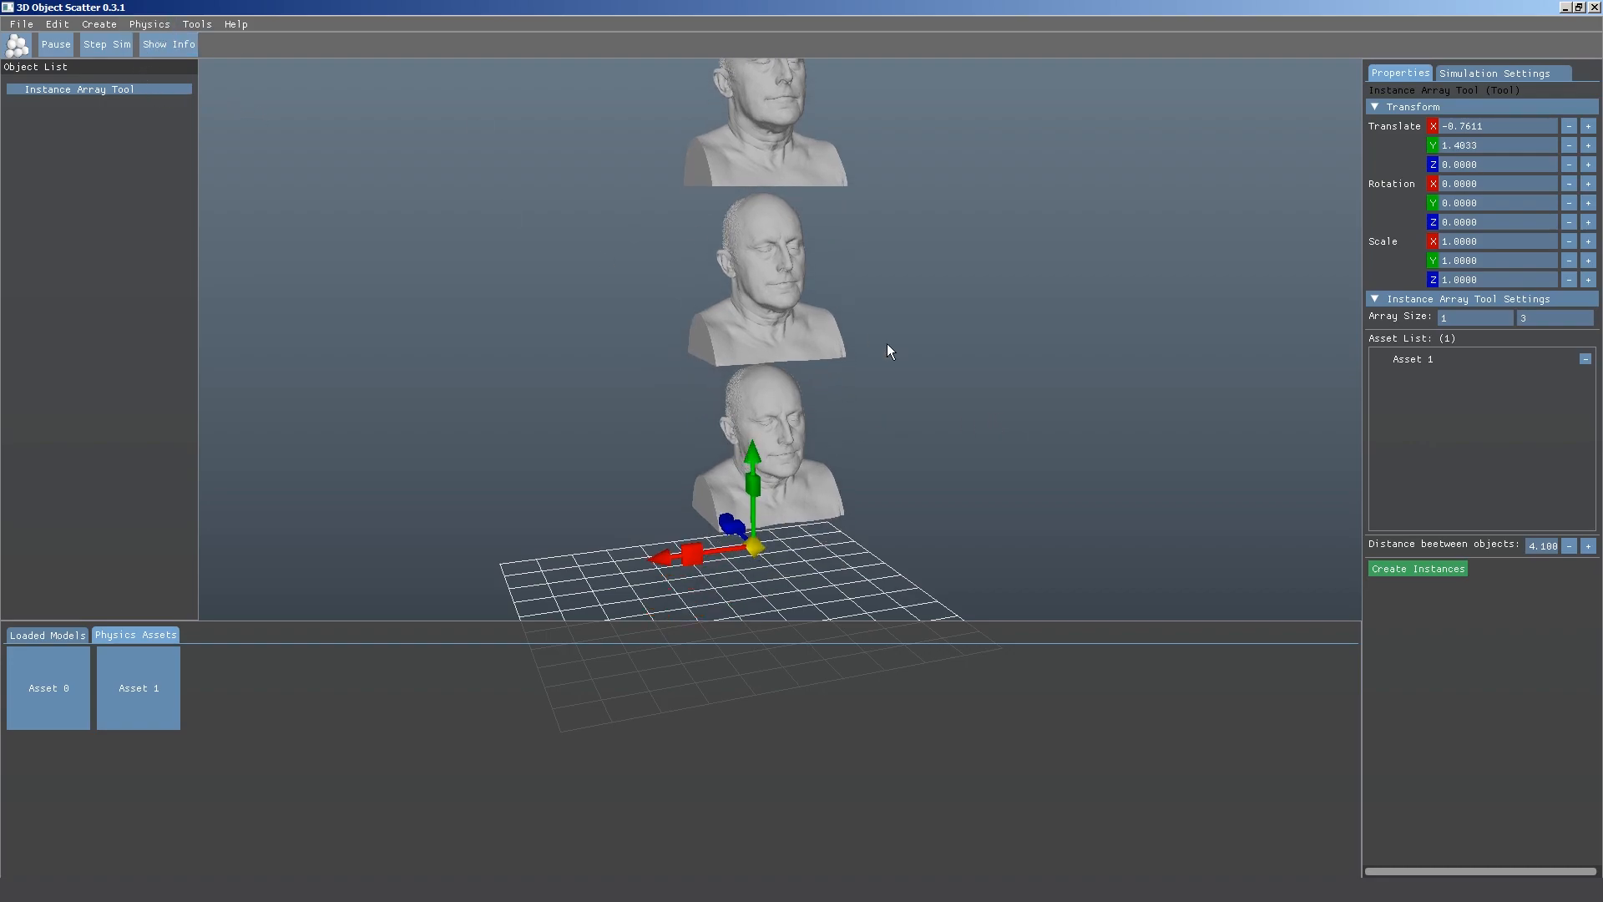
click(1428, 572)
click(1441, 569)
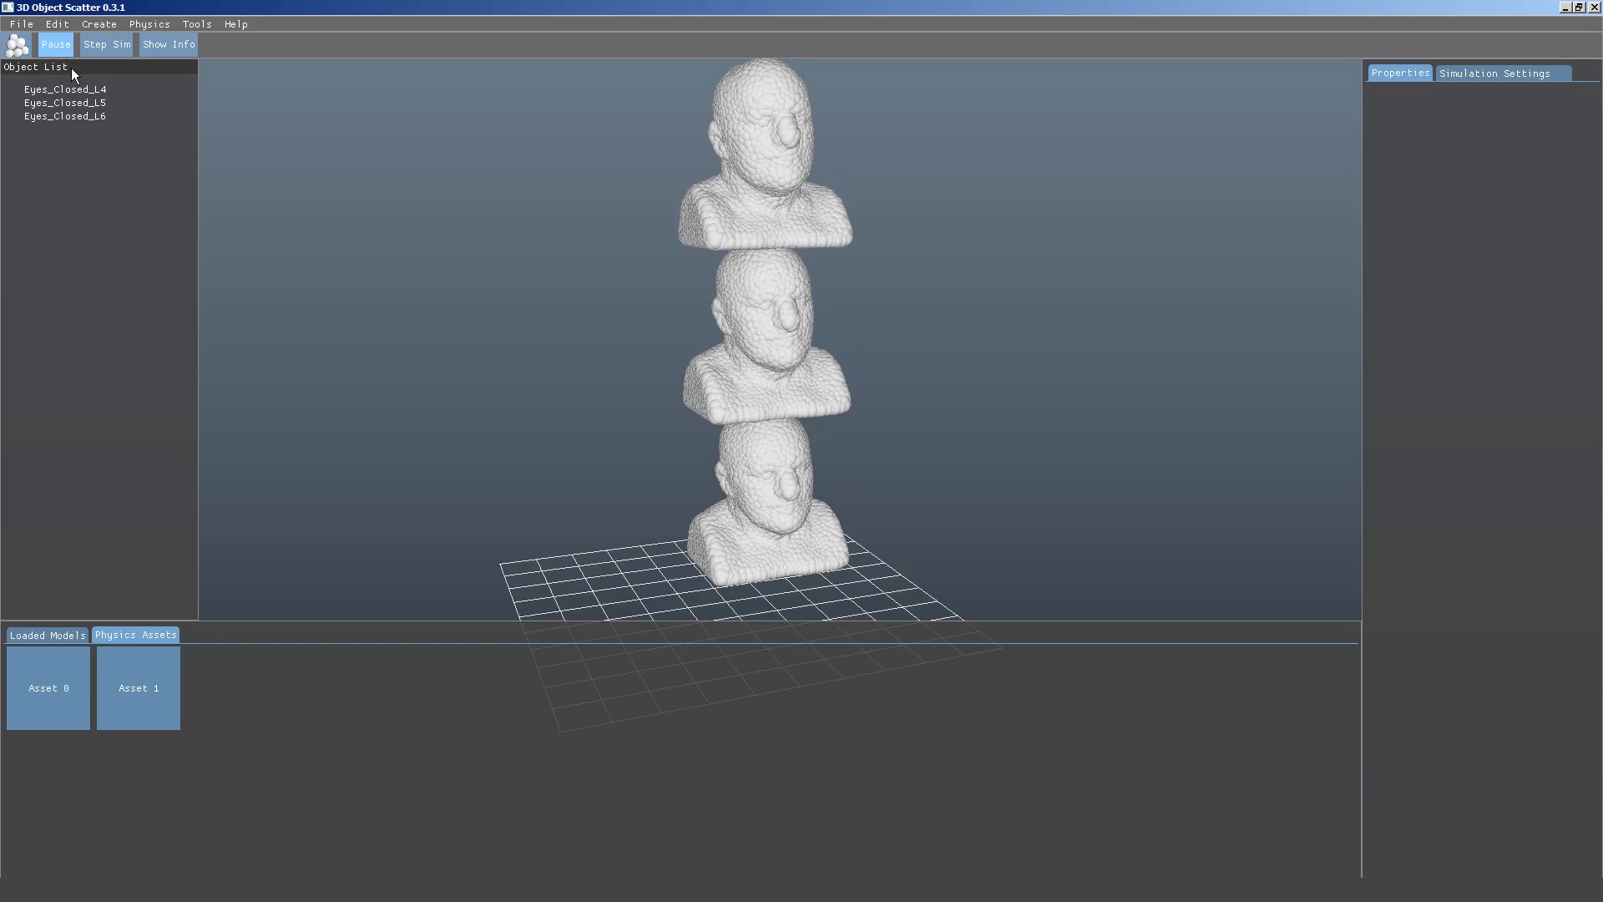
Select the three busts Eyes_Closed_L4 to Eyes_Closed_L6 and switch the display from particles to smooth meshes.
click(81, 90)
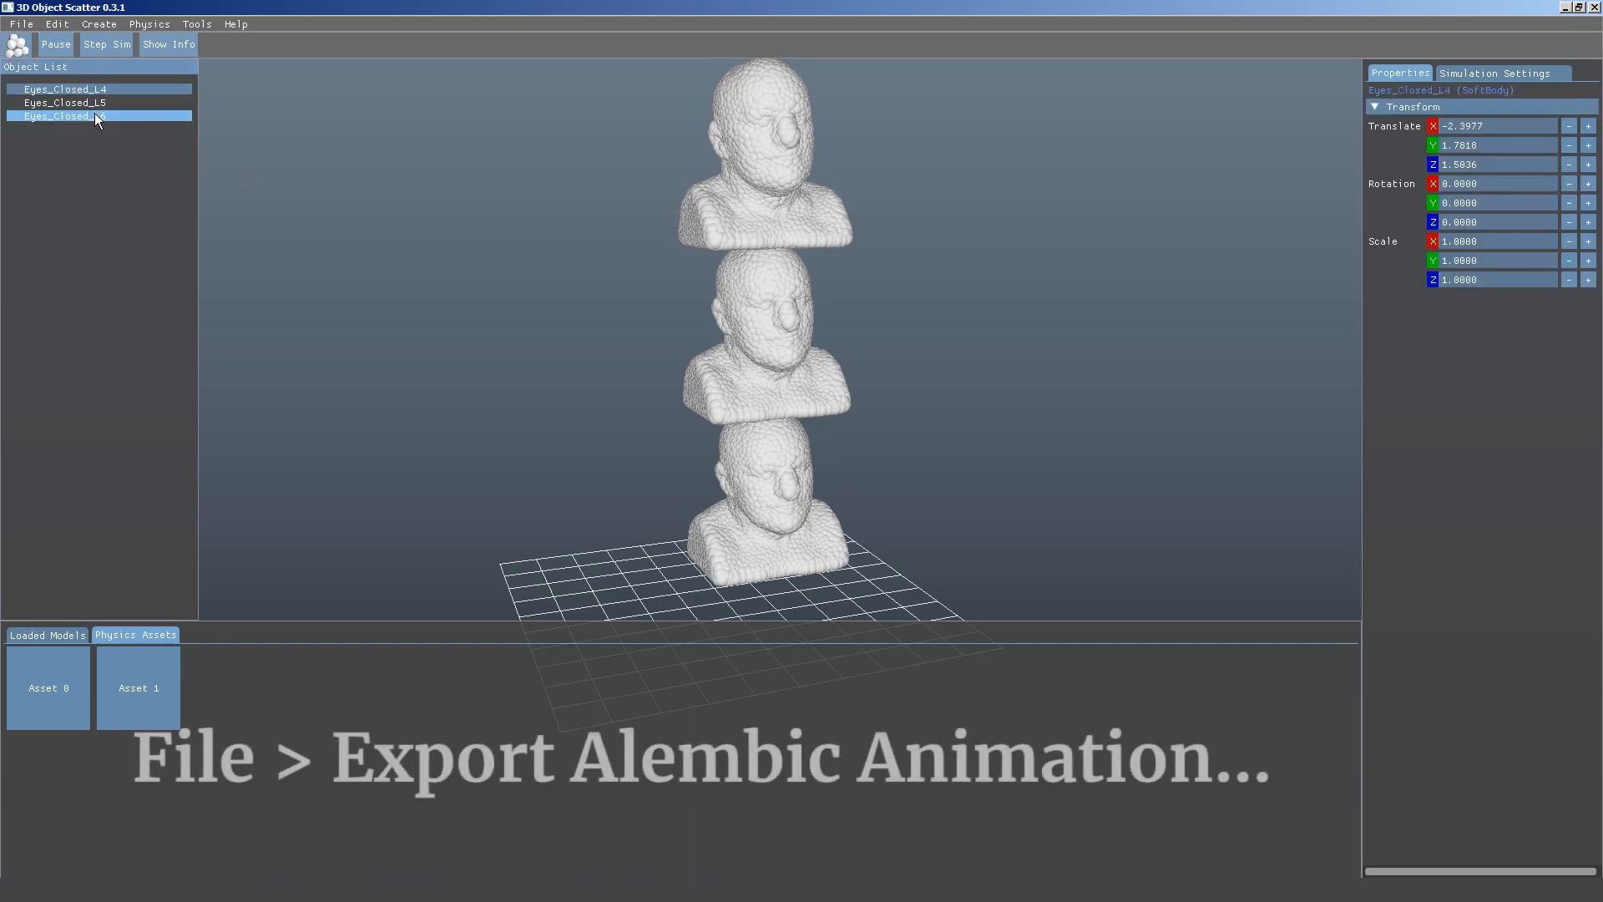
click(18, 47)
shift+click(81, 116)
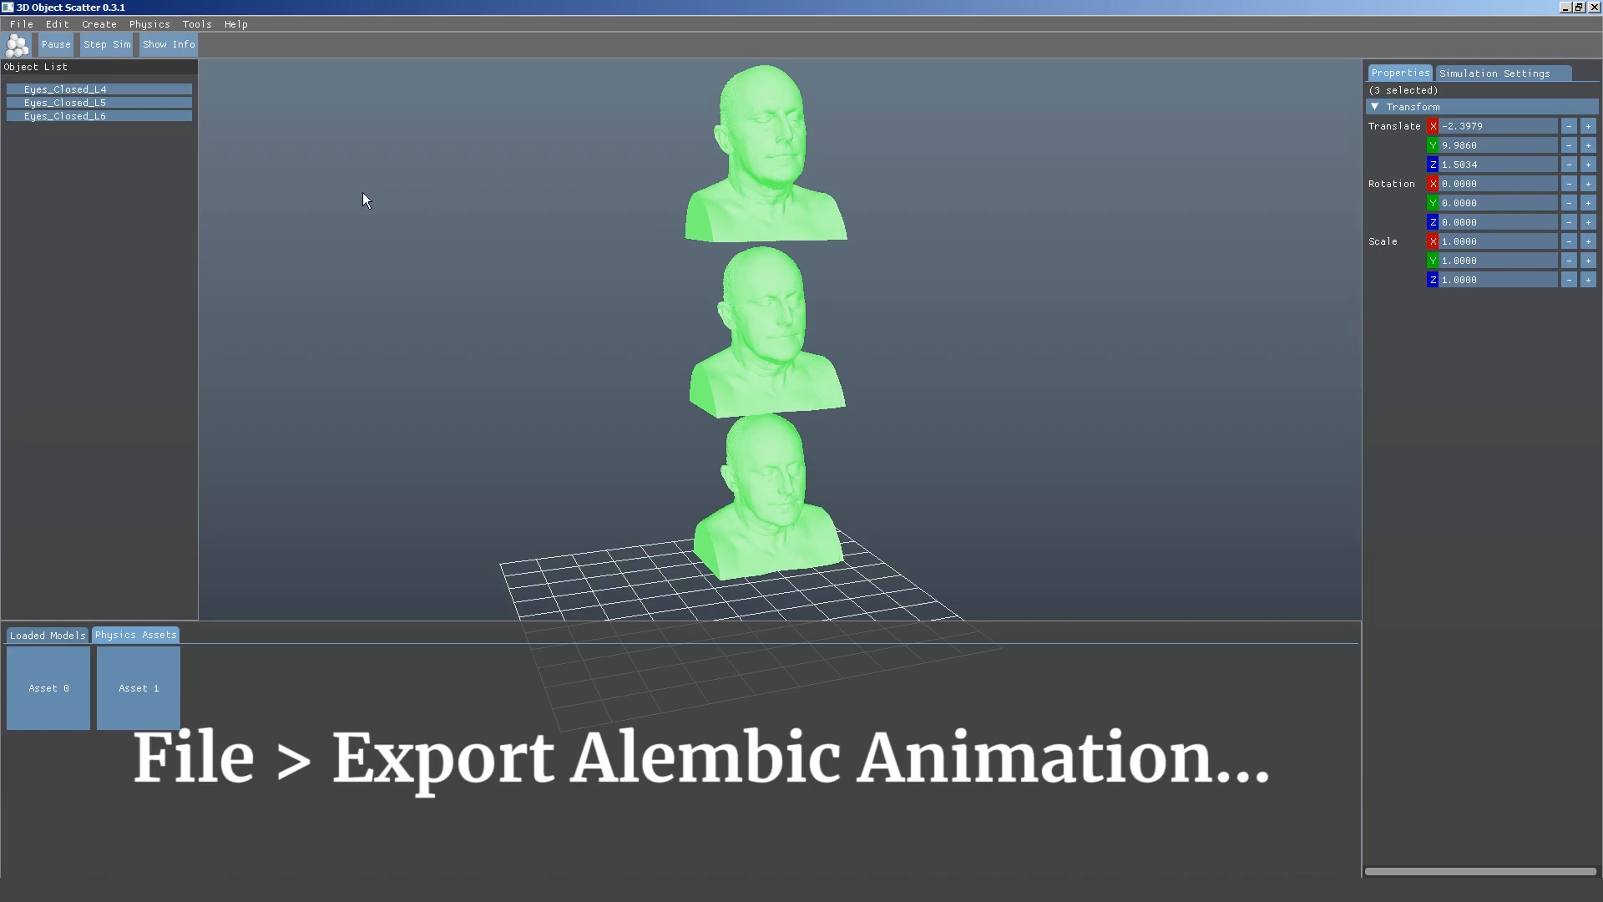
Export the selection as an Alembic animation named MyAnimation.abc in the models folder.
click(22, 24)
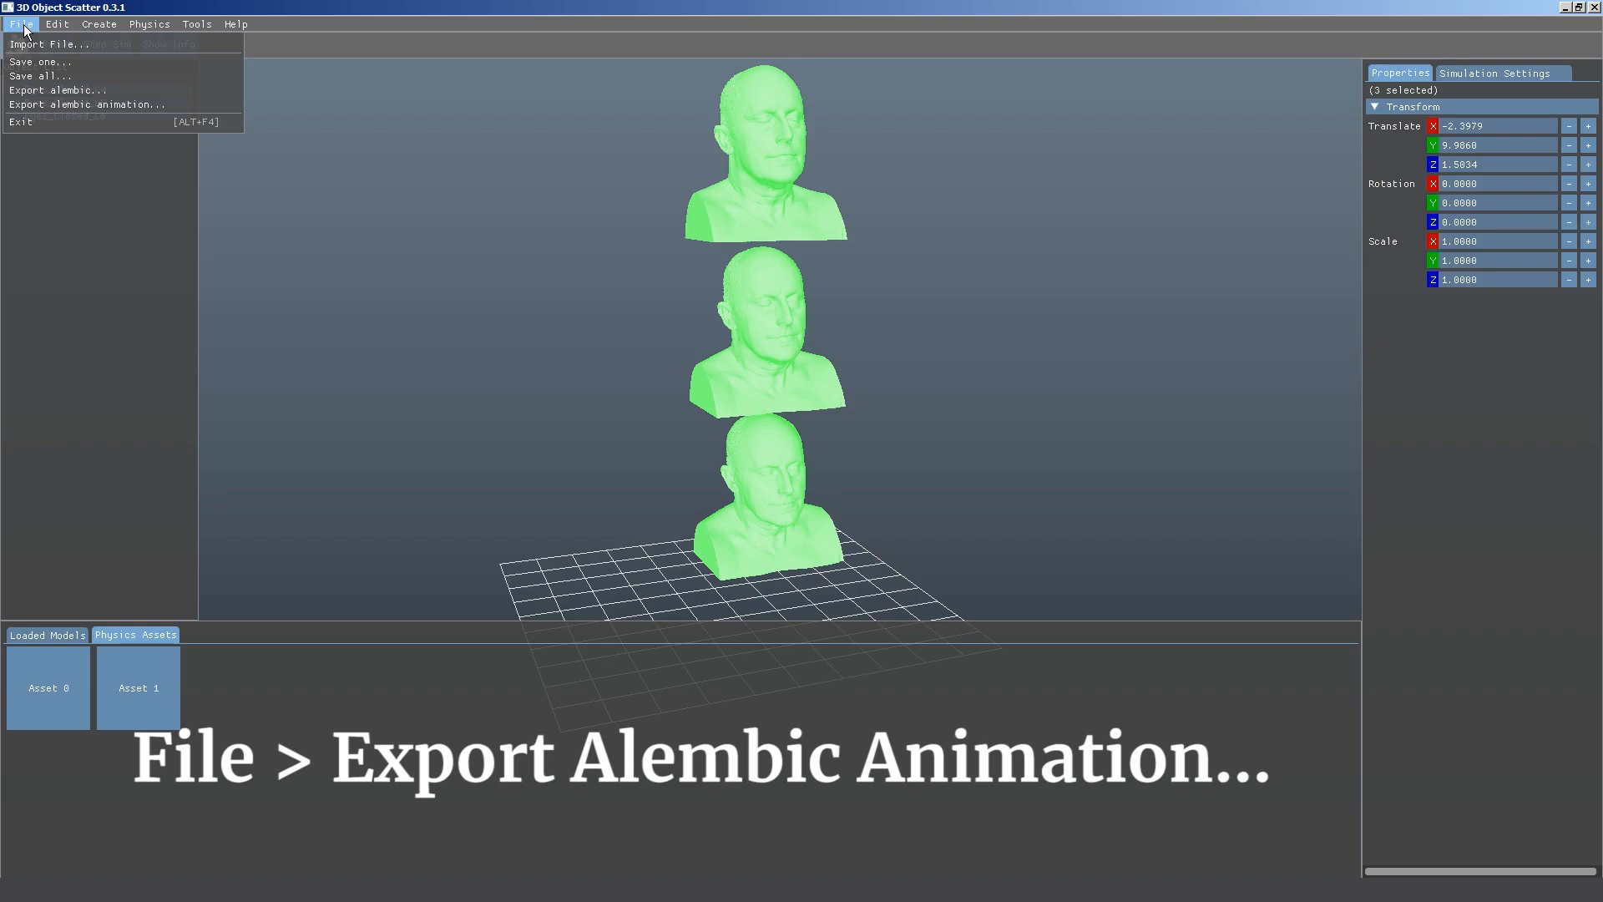
click(129, 107)
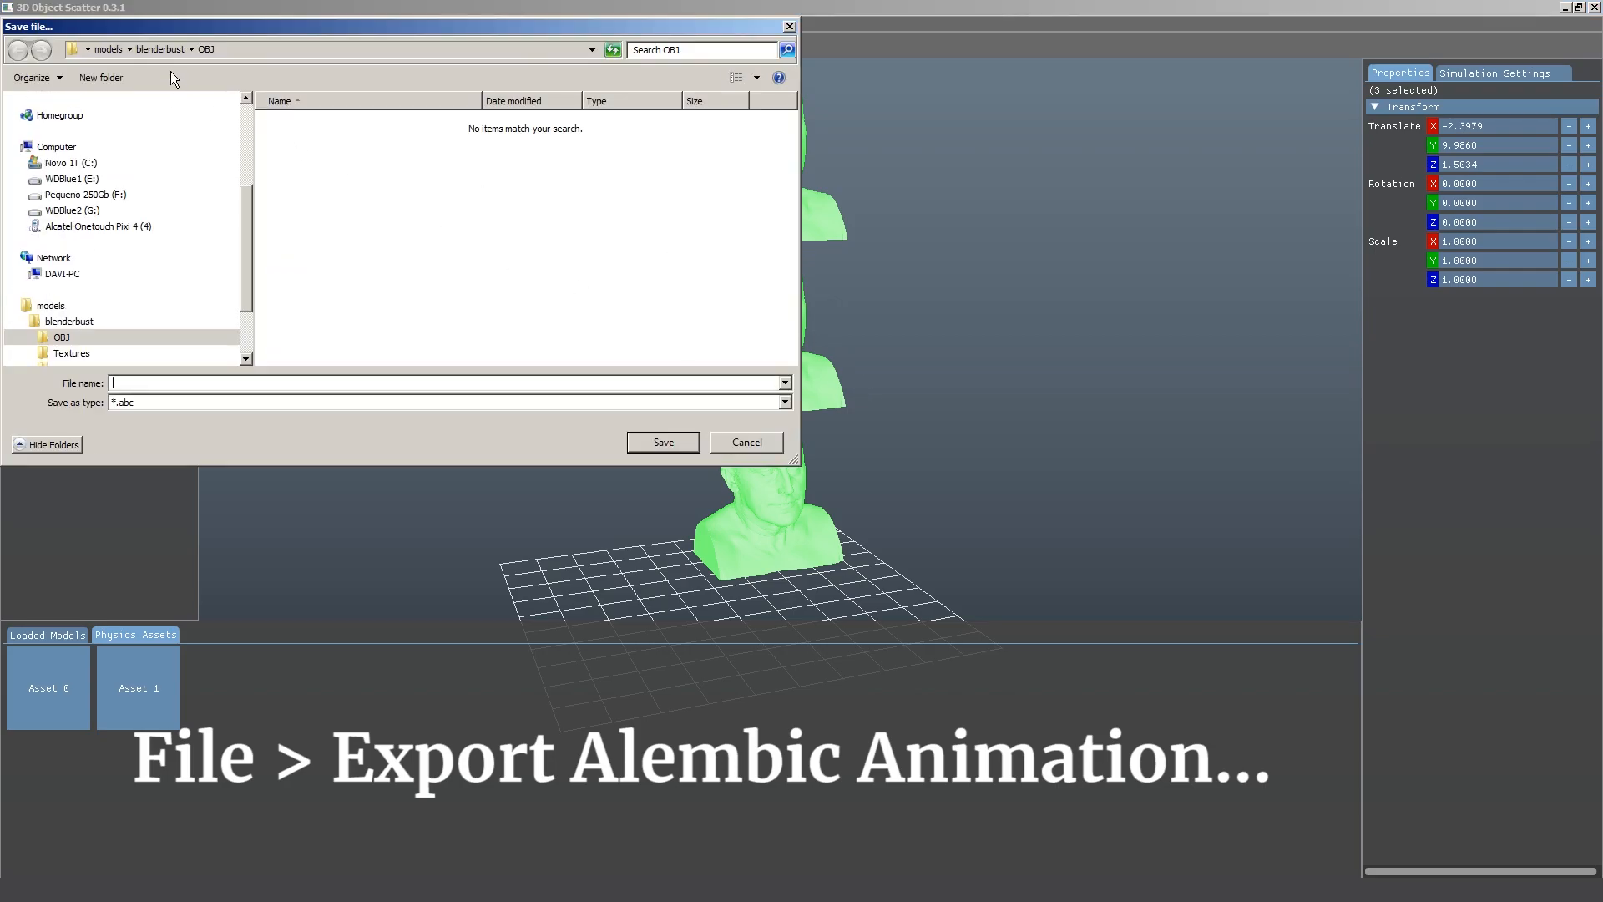
click(117, 49)
click(222, 383)
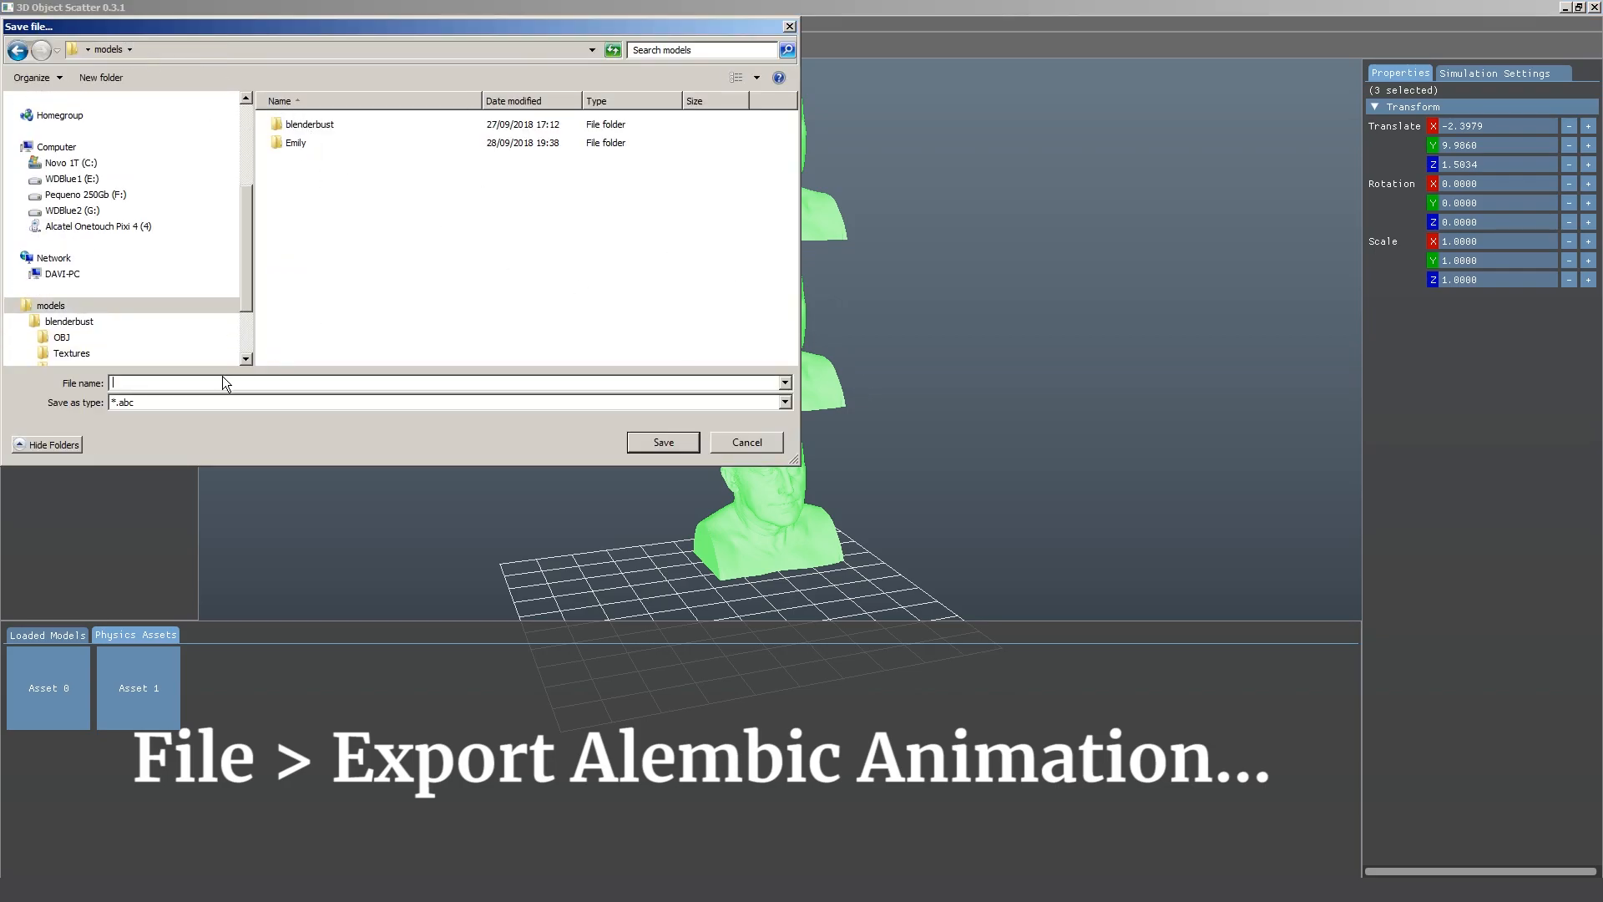
text(MyAnimation.abc)
click(660, 443)
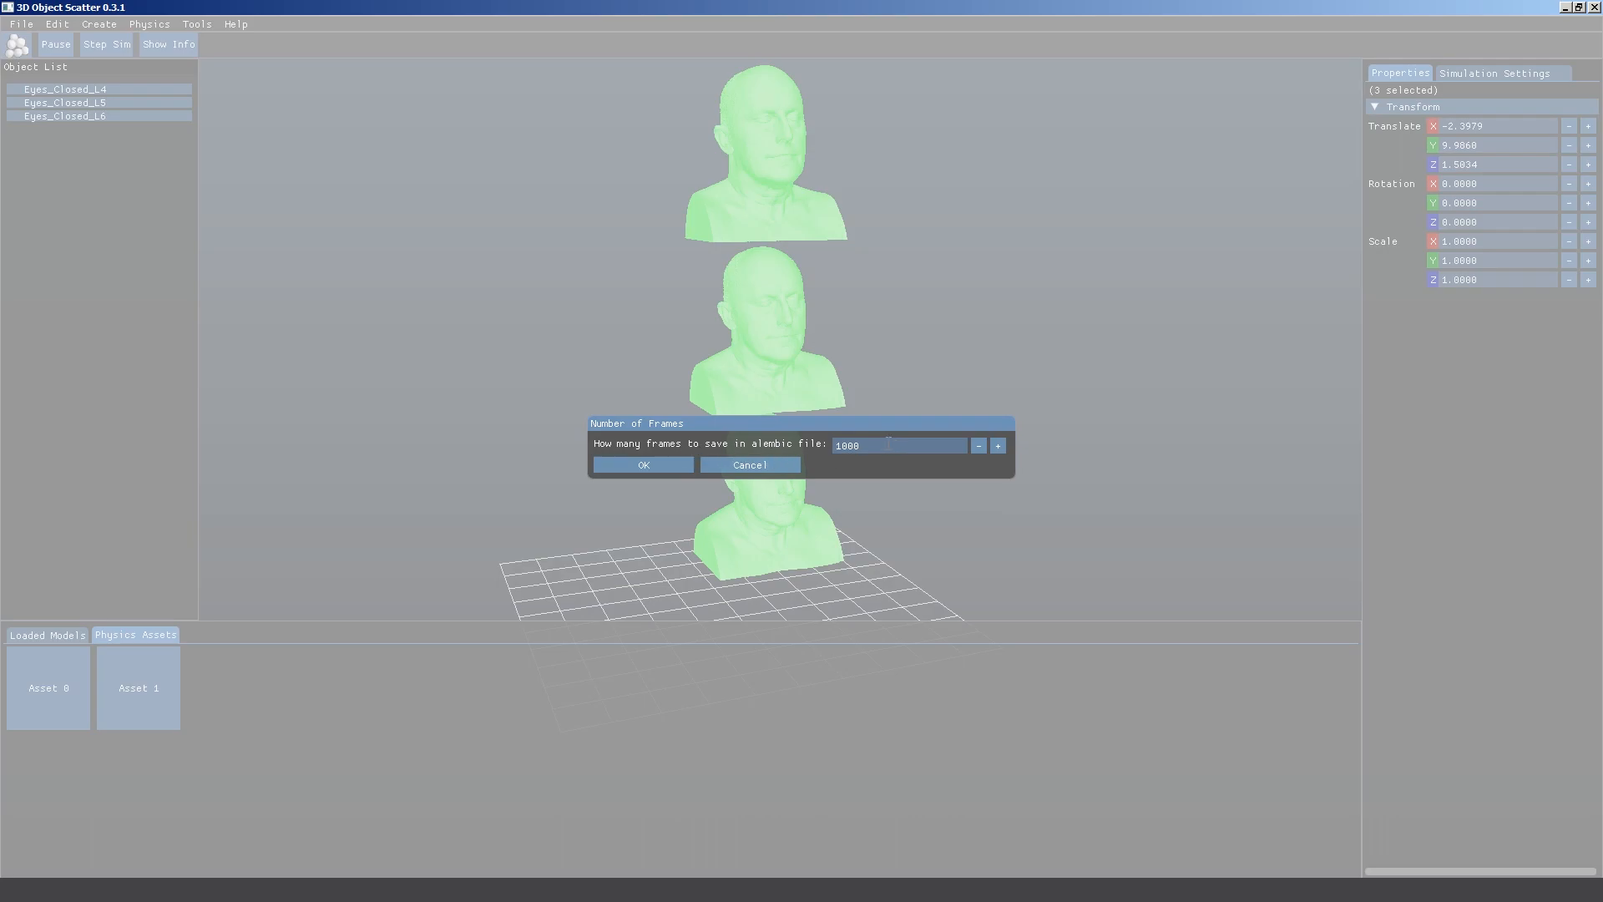
Confirm the number of frames to save in the Alembic file and run the export.
click(876, 446)
click(848, 446)
click(634, 467)
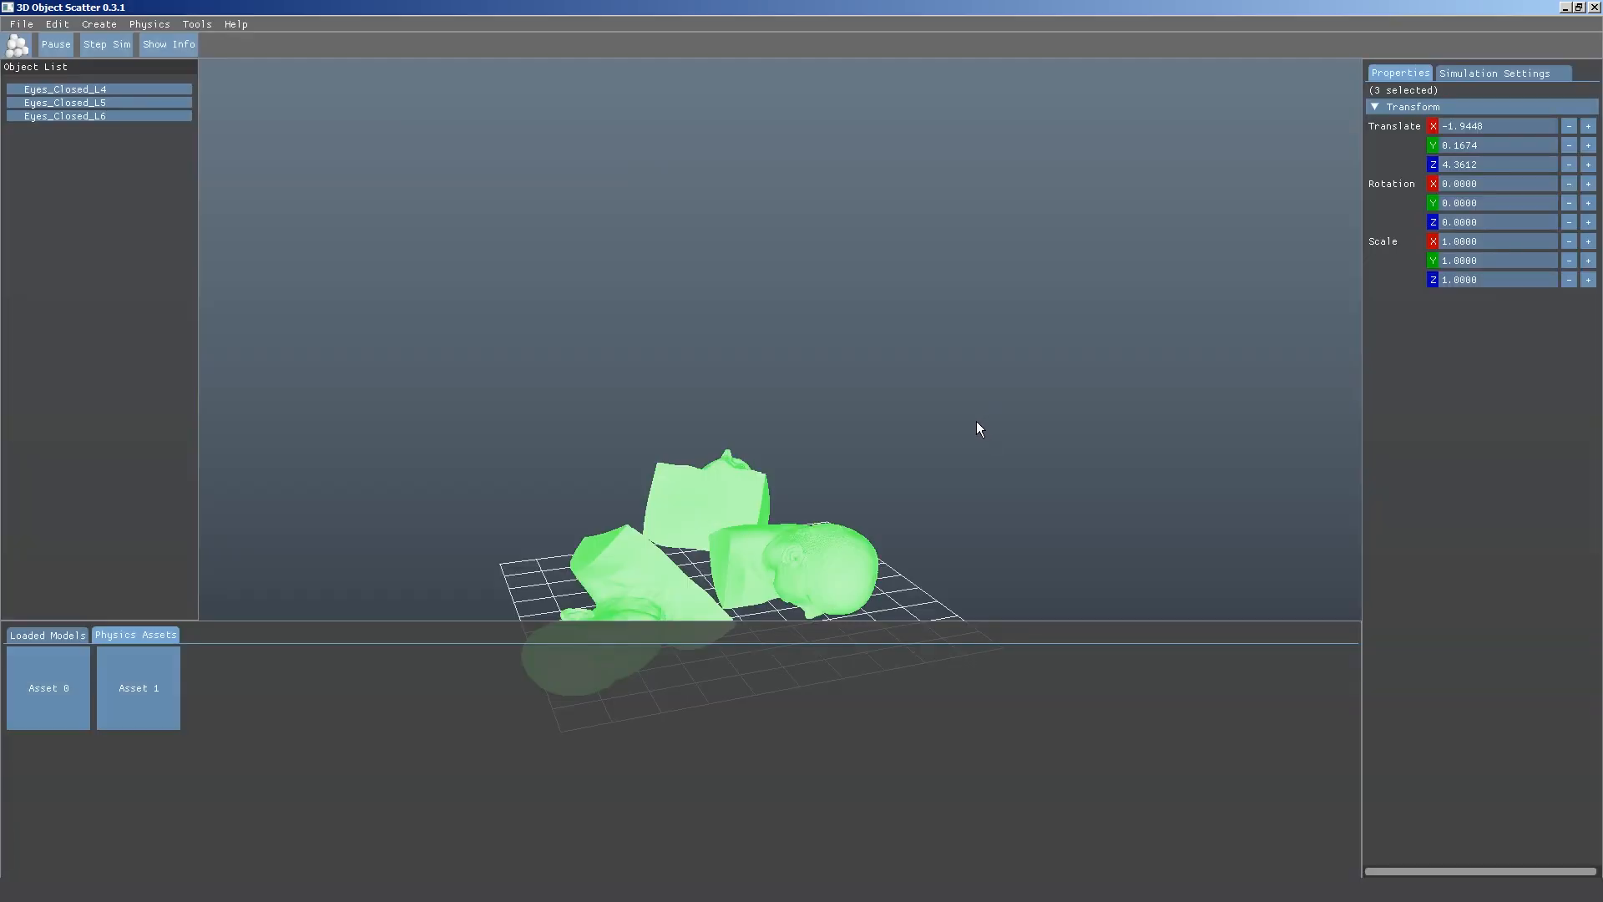
Deselect the busts and check the export in the console log and the models folder in Windows Explorer.
click(973, 421)
middle_drag(961, 437, 868, 491)
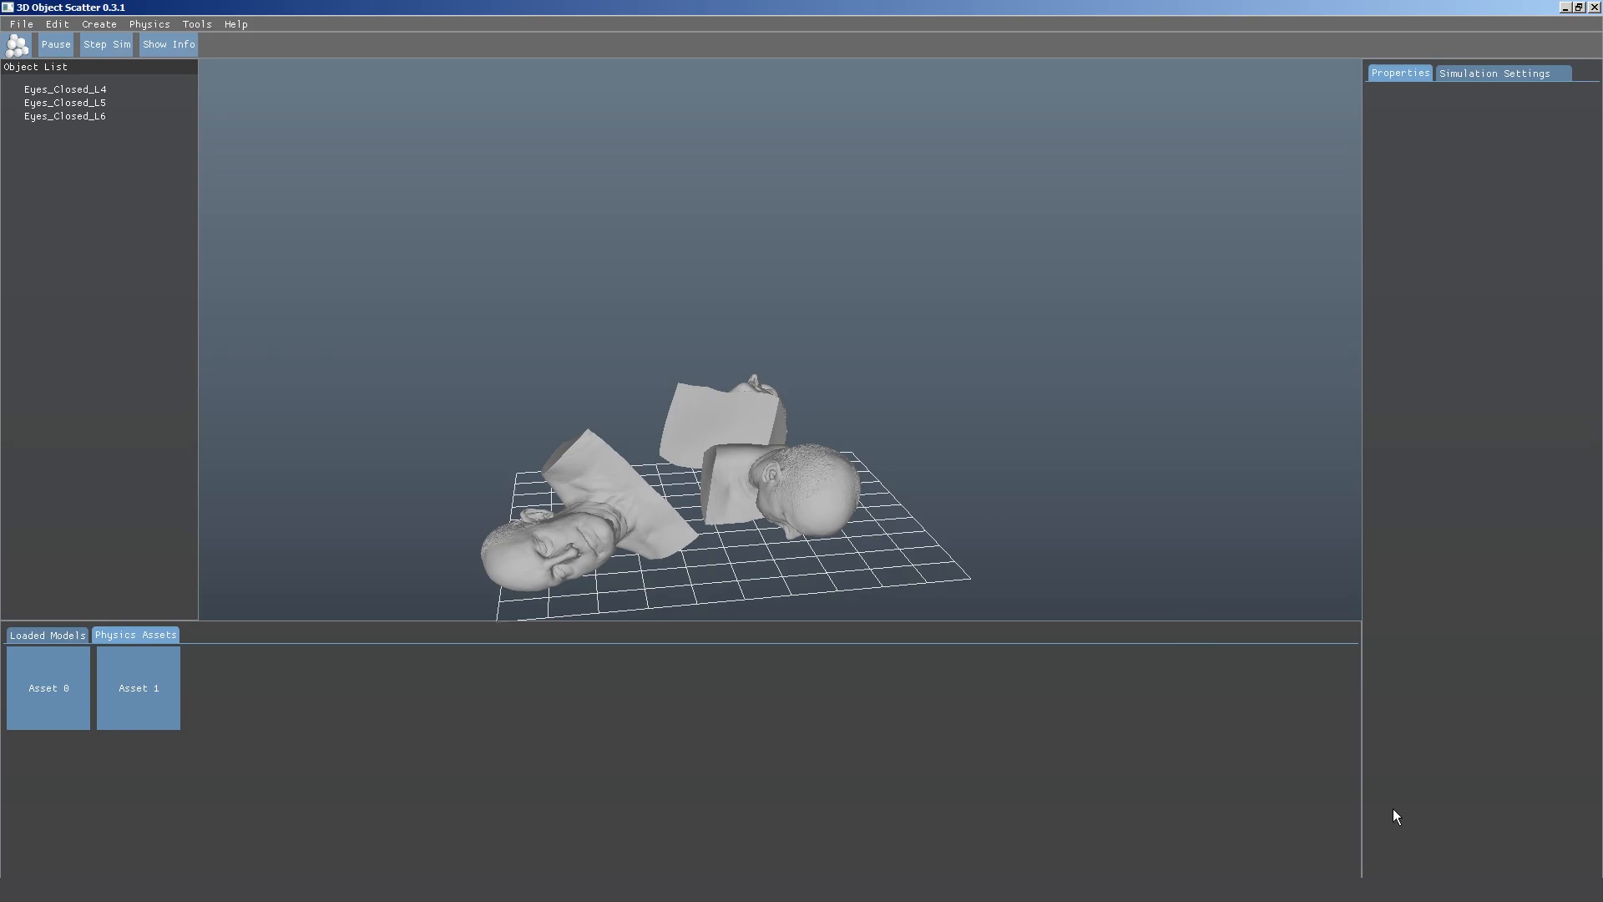
key(alt+Tab)
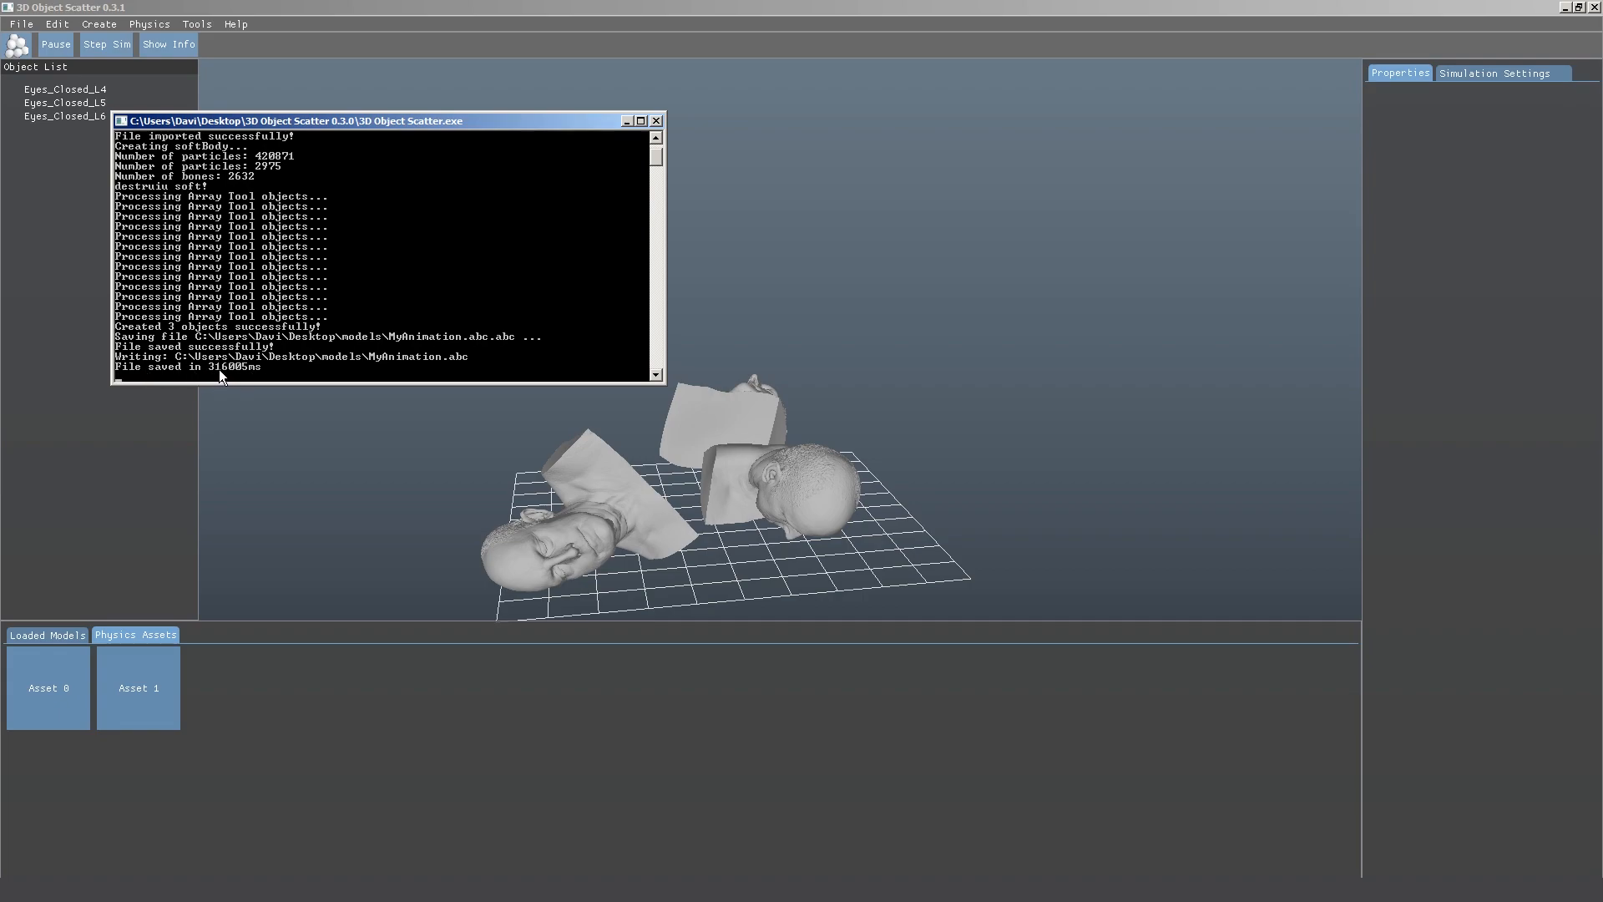
click(627, 122)
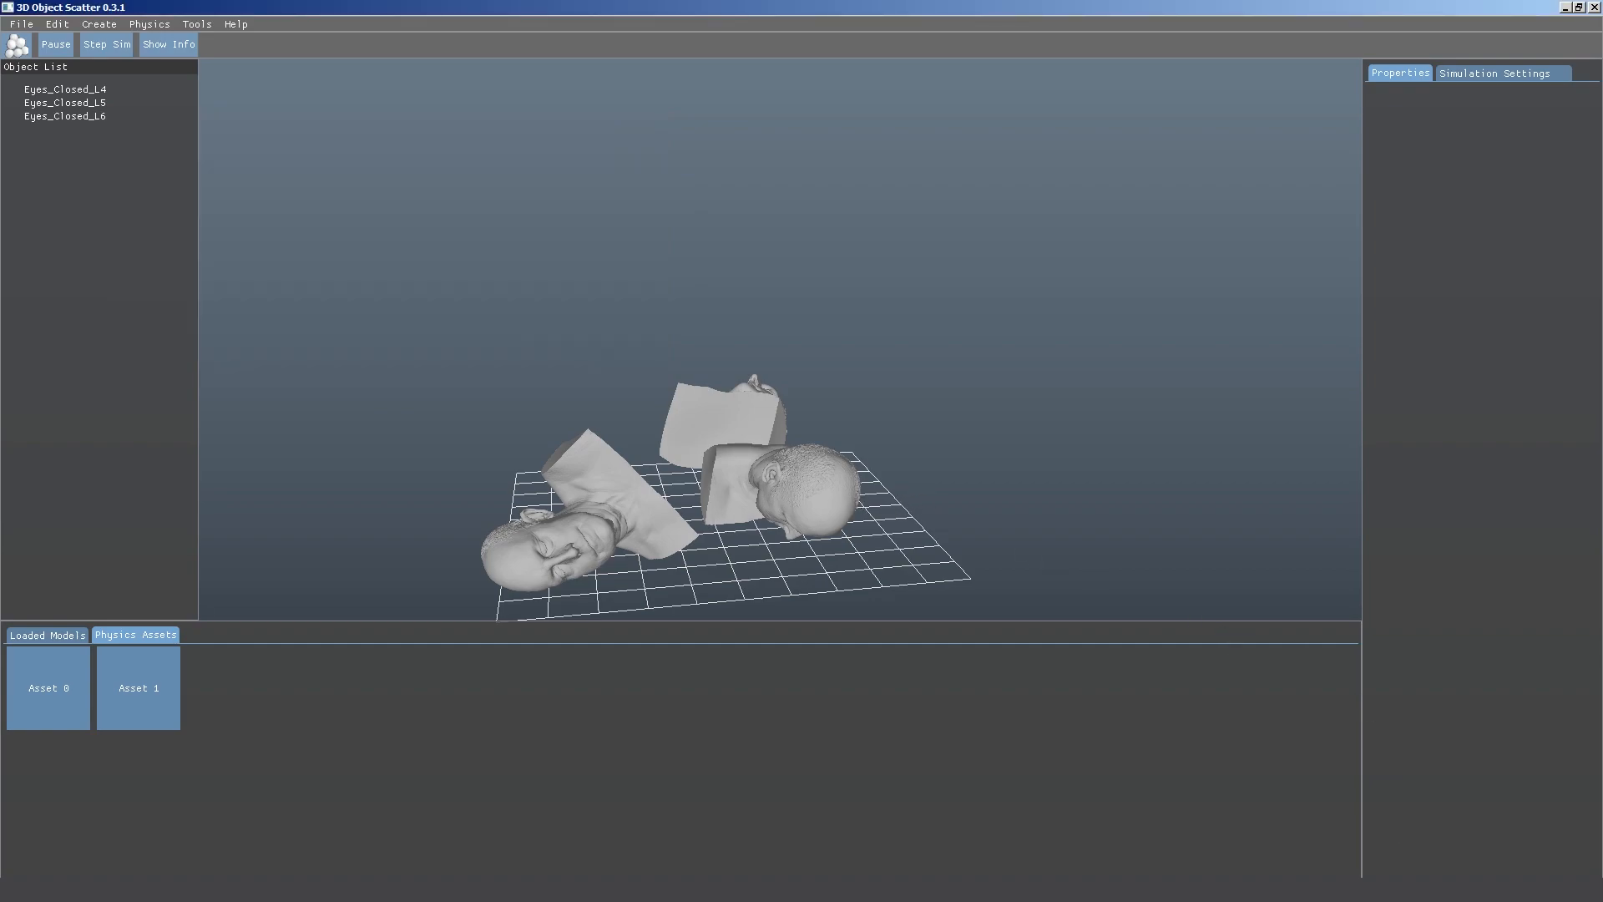
key(alt+Tab)
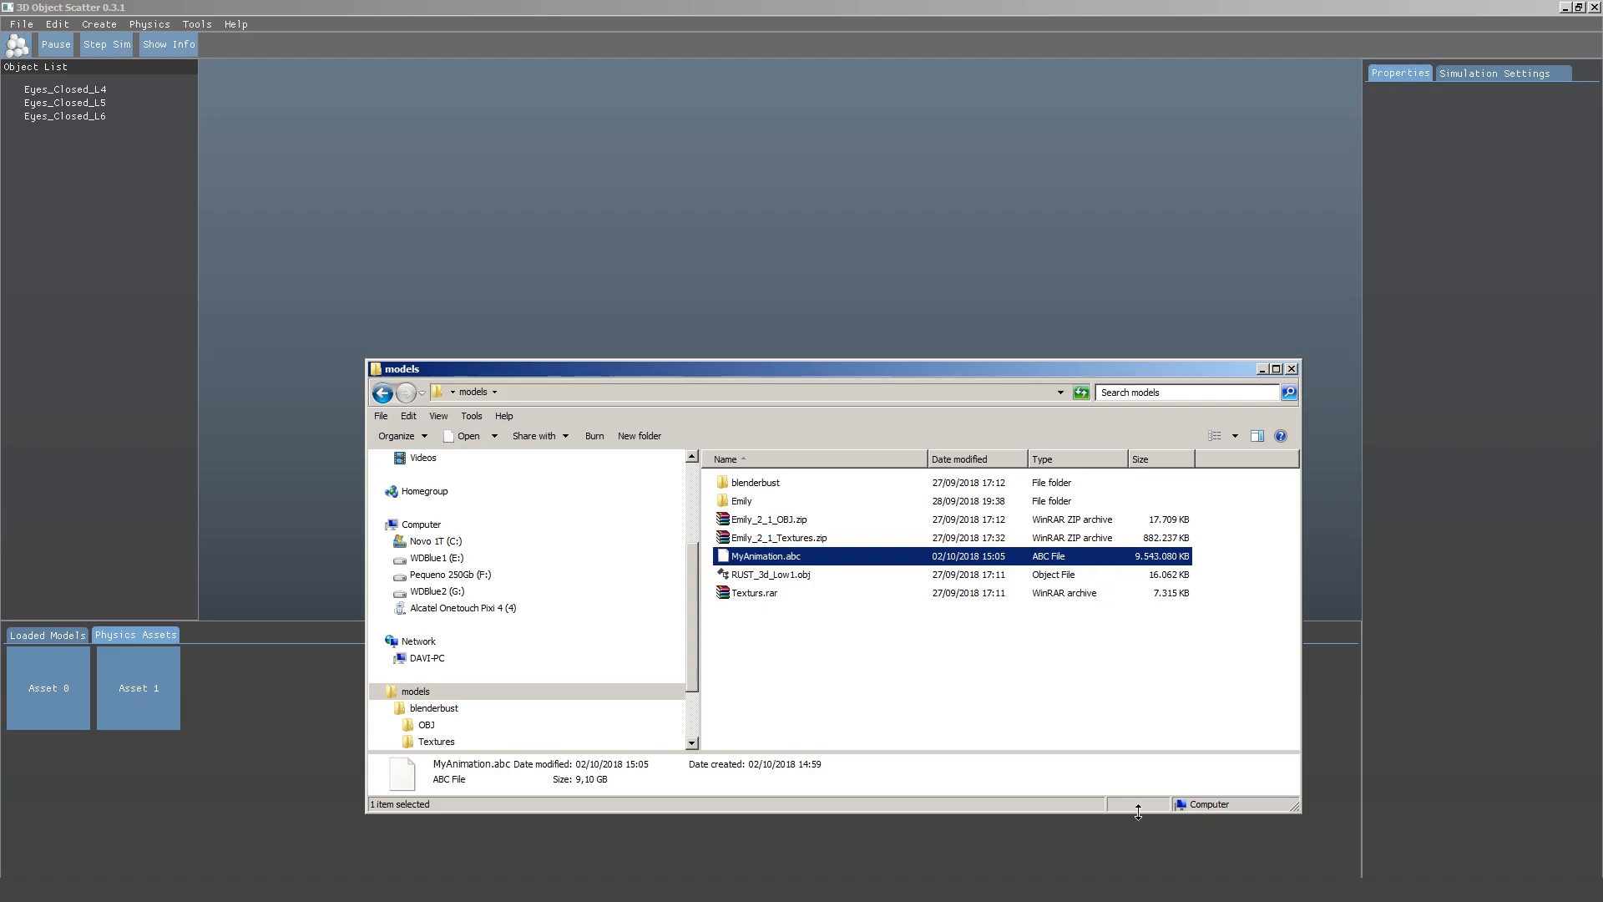
key(alt+Tab)
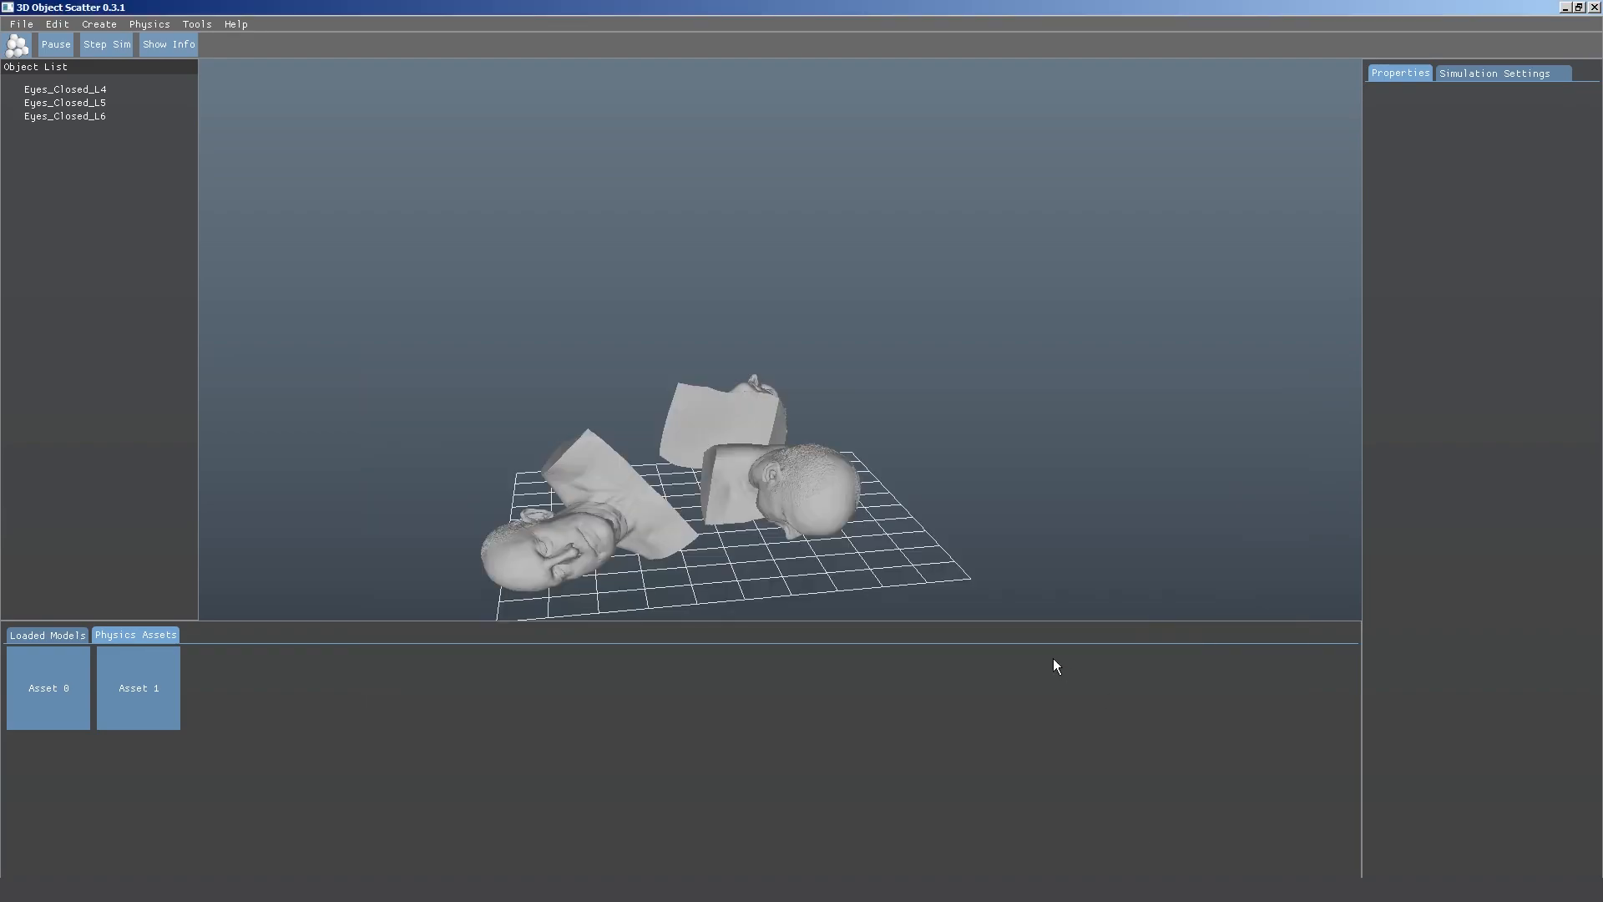